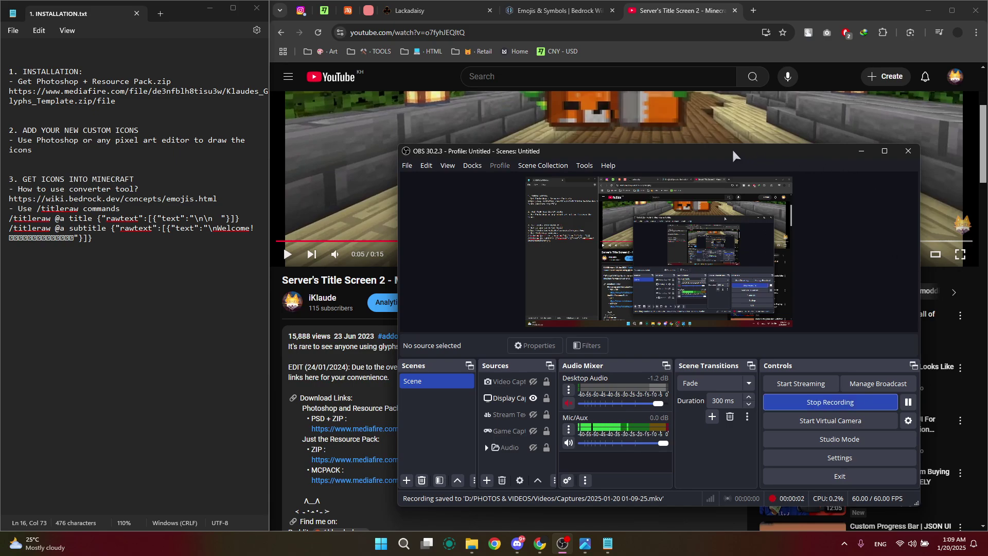
- Put OBS away and read the installation and custom-icon headings in the video description
left_click(861, 151)
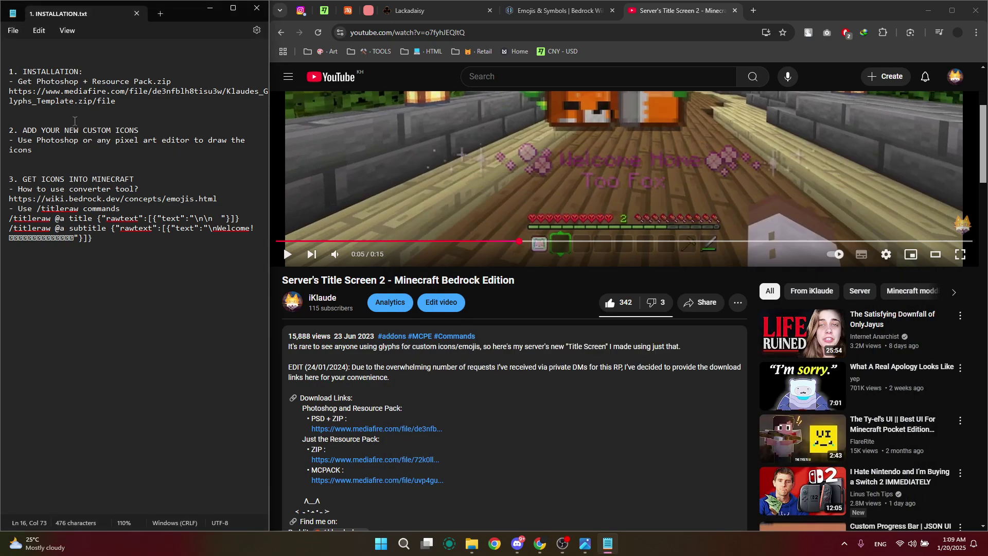
left_click_drag(85, 73, 9, 72)
left_click(138, 114)
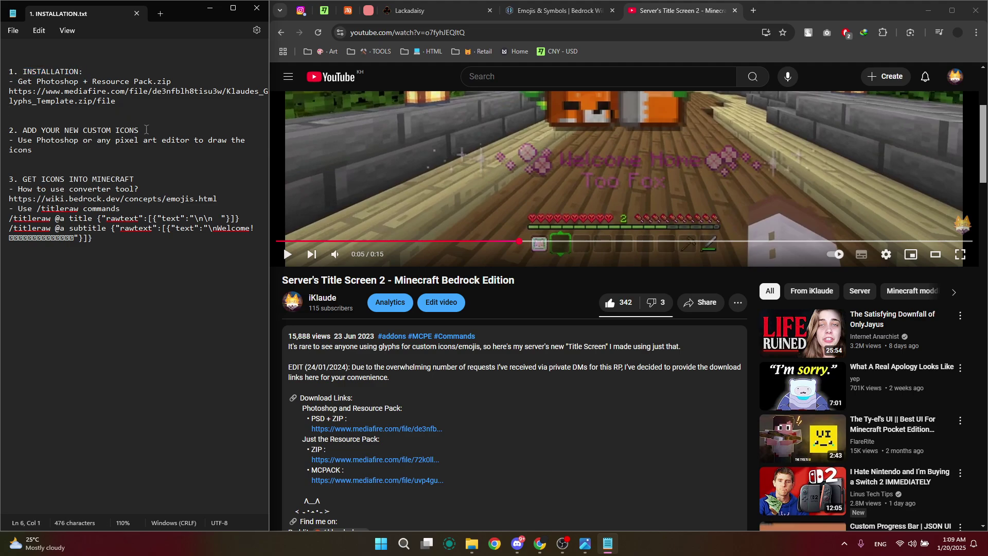
left_click_drag(146, 129, 11, 137)
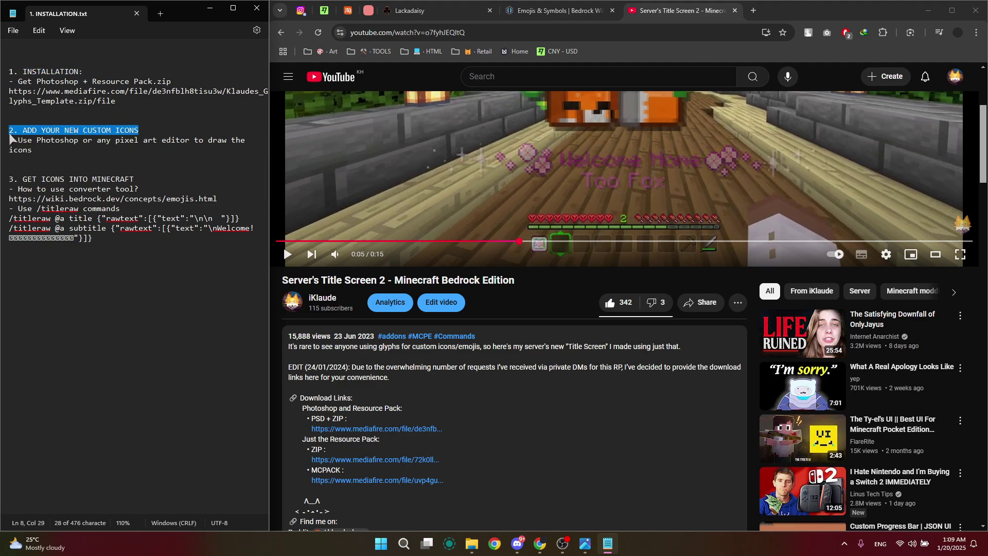
left_click(122, 167)
left_click_drag(138, 181, 9, 181)
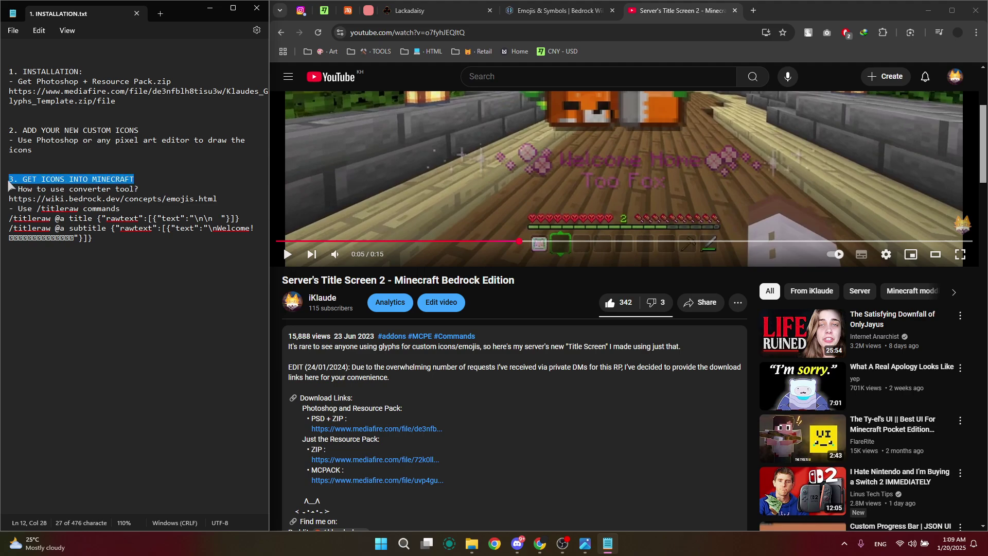
left_click(101, 188)
- Scroll down the description to the Photoshop and Resource Pack download line
scroll(369, 270, "down", 2)
scroll(396, 267, "down", 1)
scroll(442, 262, "up", 3)
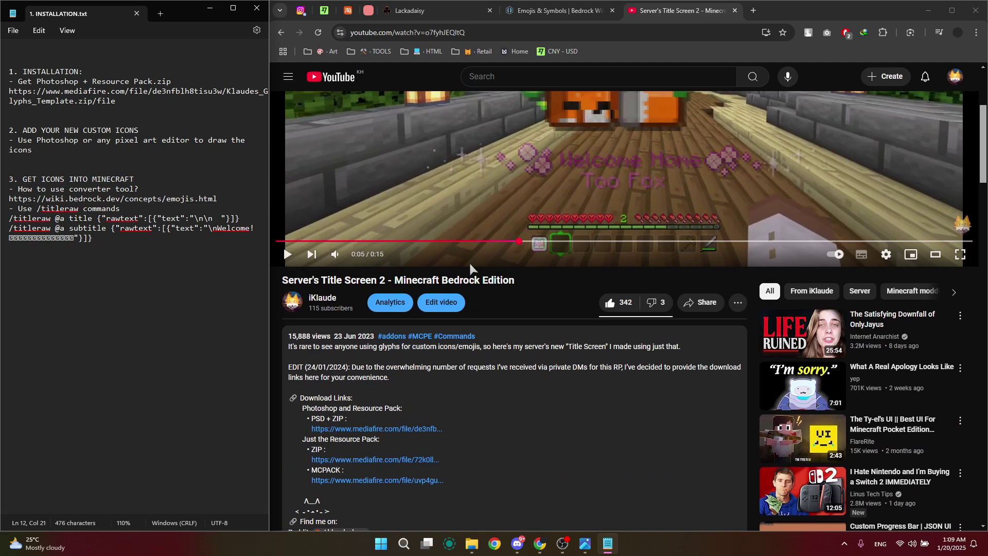
scroll(467, 257, "down", 3)
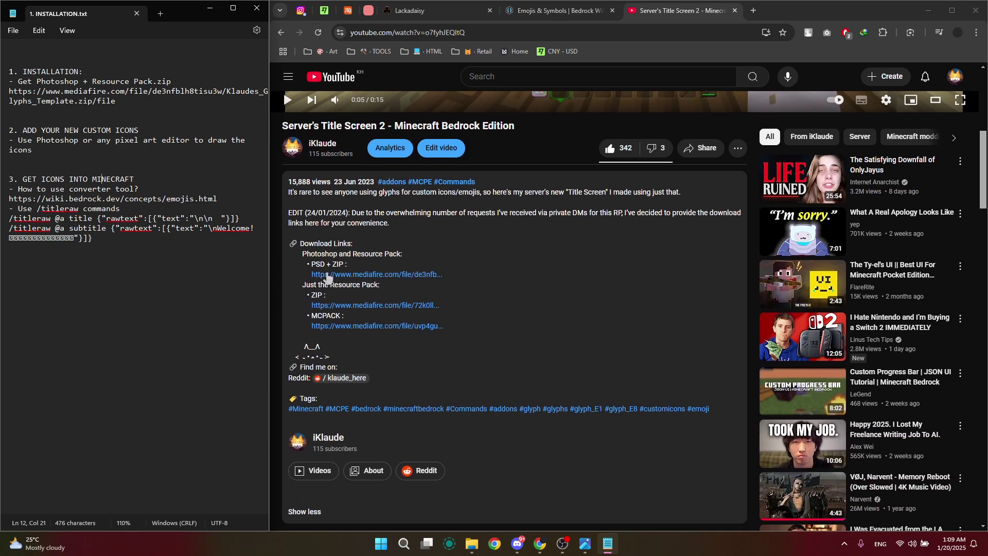
left_click_drag(301, 256, 363, 262)
left_click(378, 250)
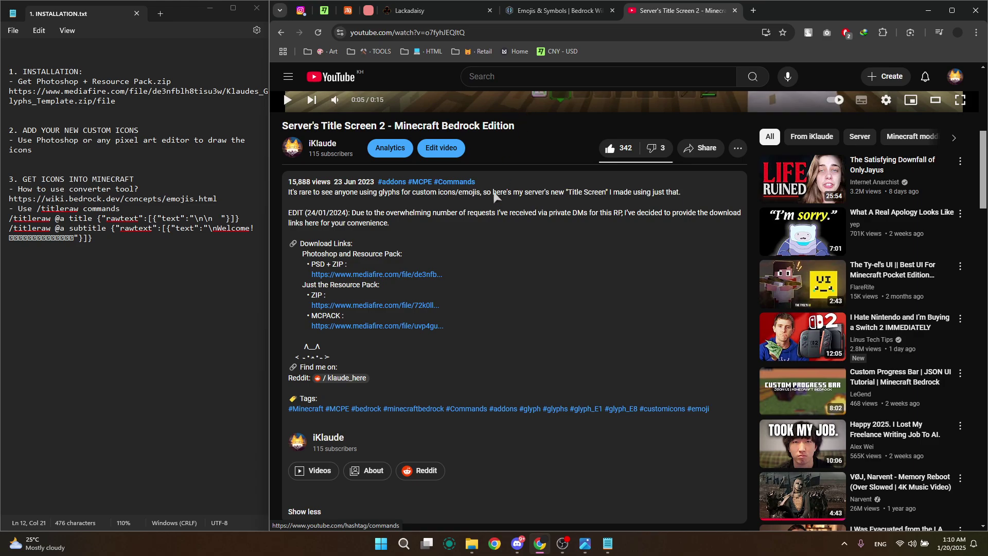
- Download the PSD + ZIP from MediaFire, then clear the browser and installation notes off the desktop
left_click(412, 271)
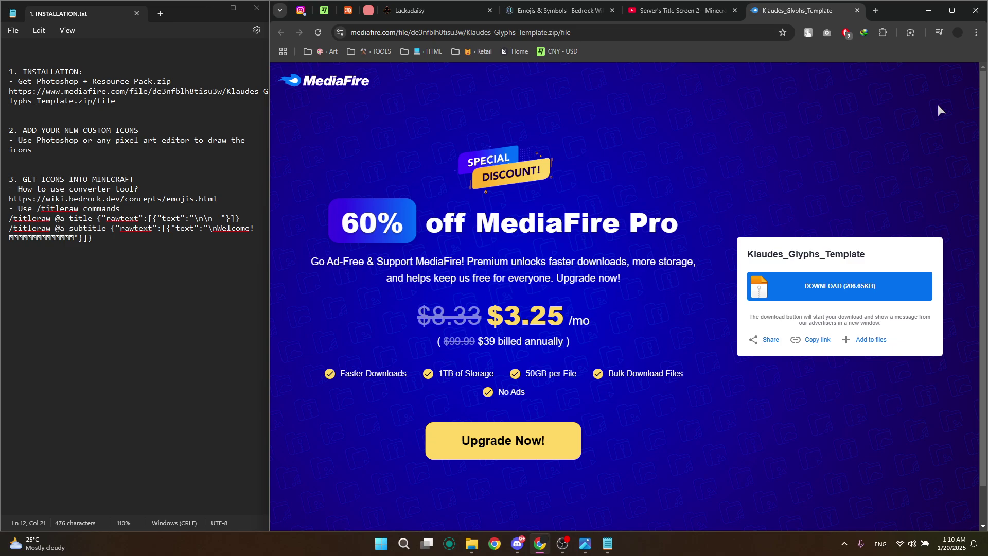
left_click(922, 10)
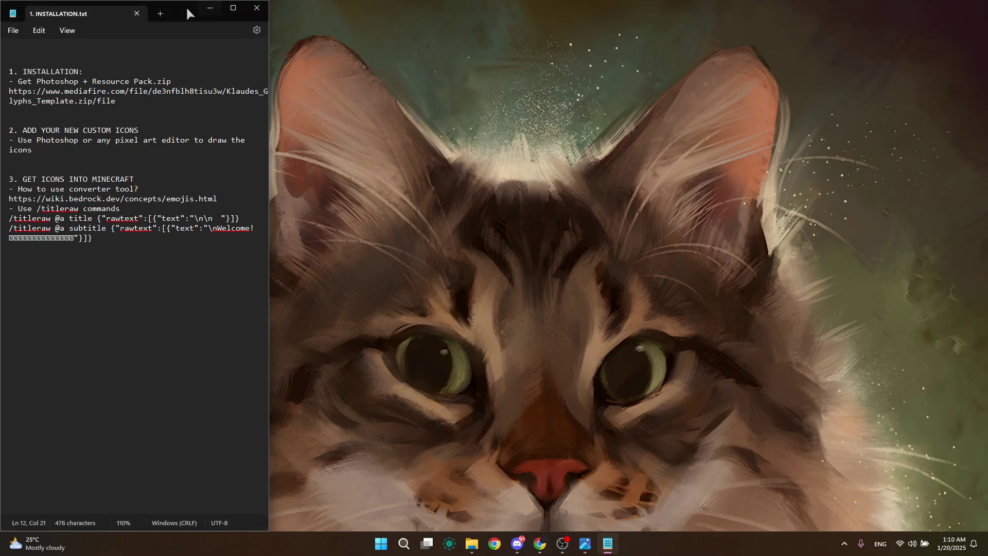
left_click_drag(186, 6, 916, 92)
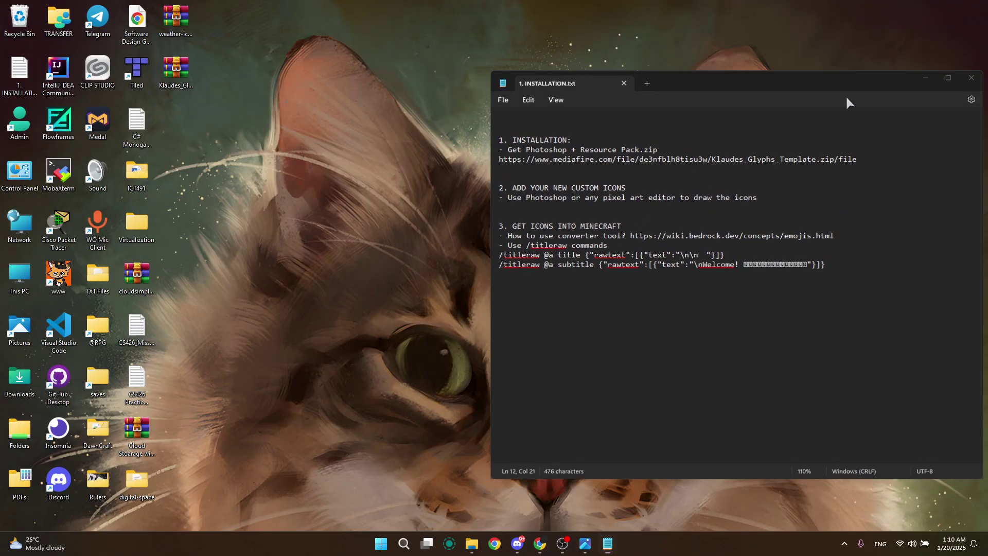
key("super+d")
- Extract the Klaudes_Glyphs_Template folder from the zip onto the desktop with WinRAR
double_click(176, 70)
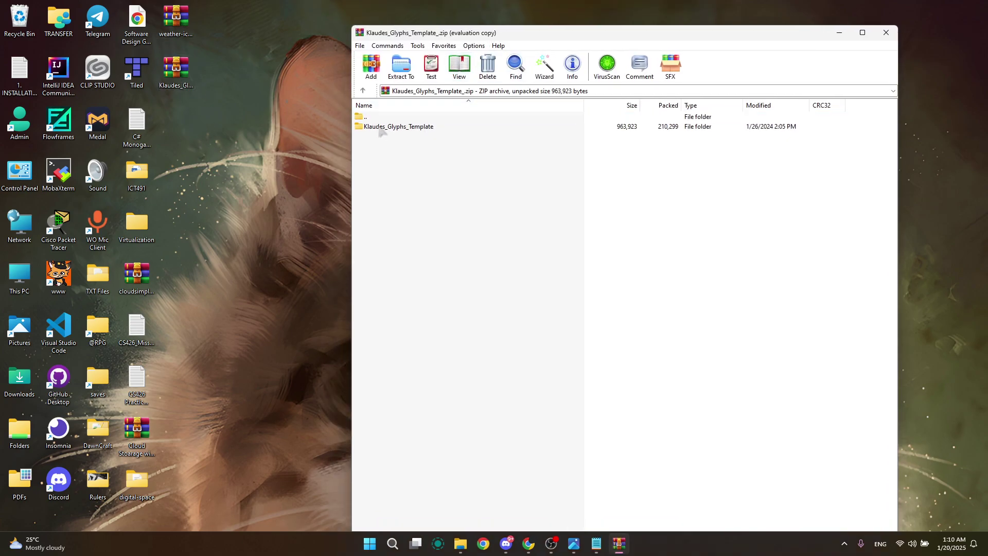
left_click(704, 249)
left_click_drag(410, 129, 223, 107)
left_click(886, 32)
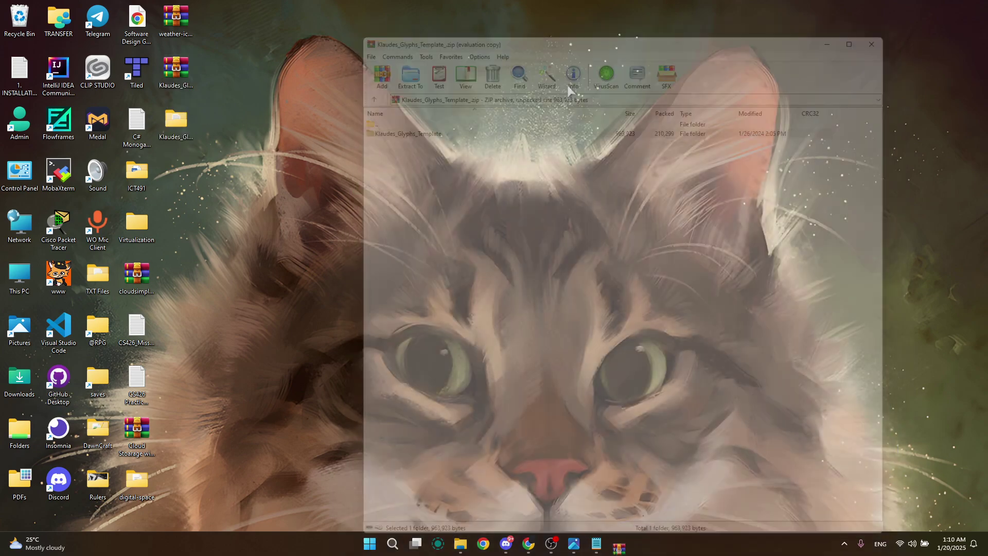
- Open the Klaudes_Glyphs_Template folder maximized and select glyph_E1.psd
double_click(175, 120)
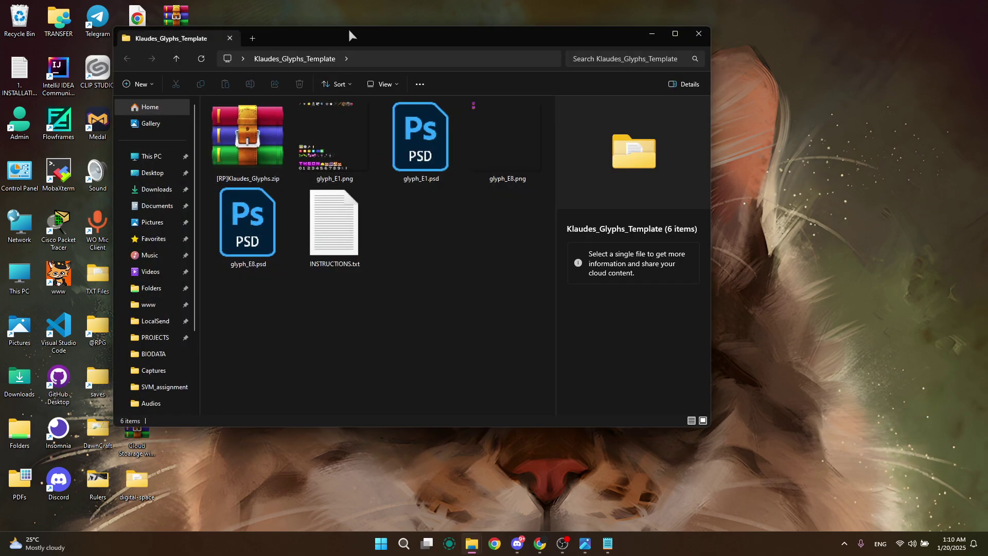
double_click(348, 32)
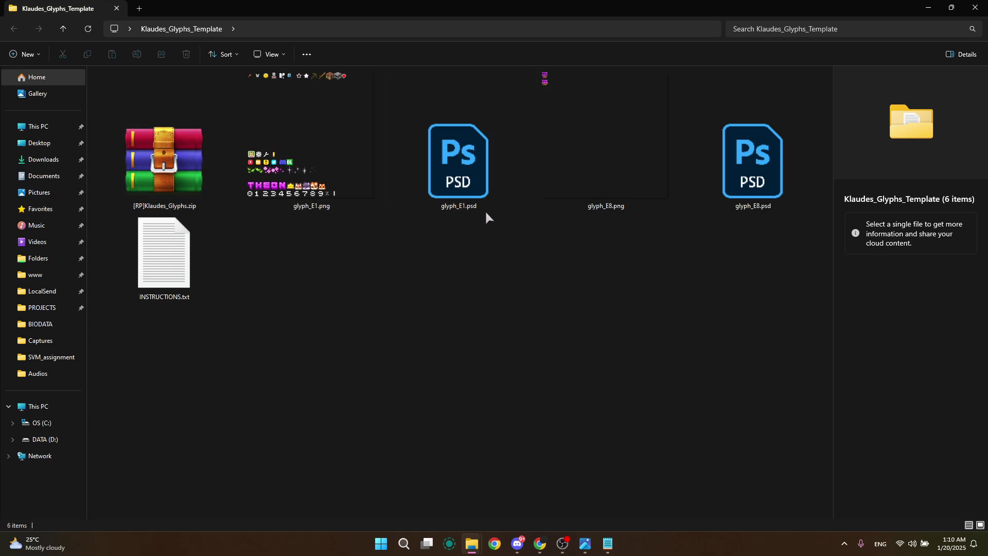
left_click(439, 134)
left_click(621, 147)
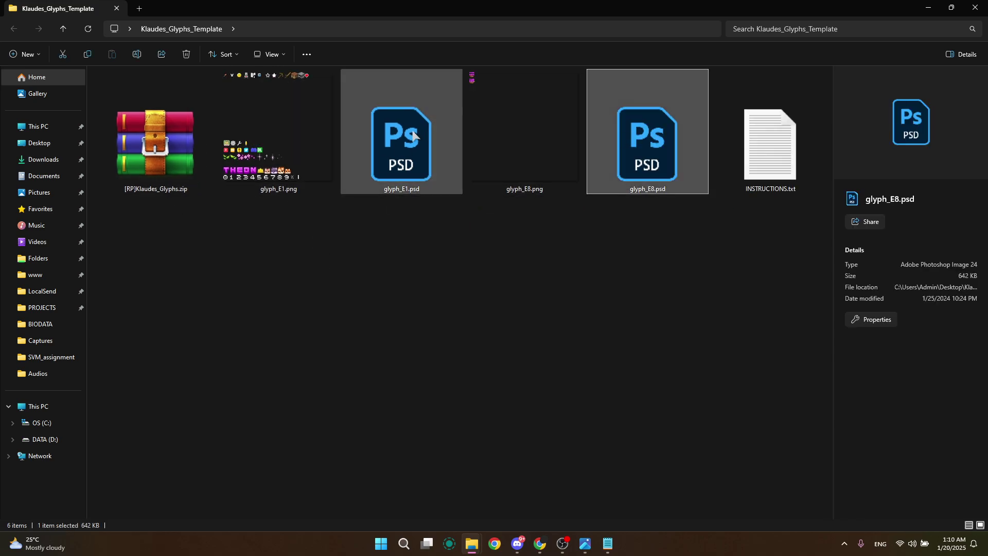
left_click(429, 159)
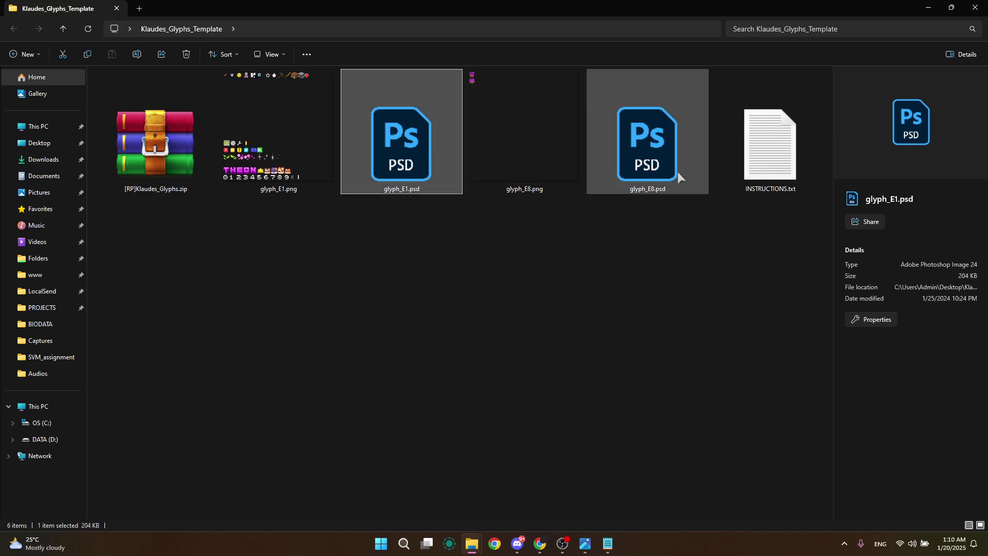
- Preview the glyph_E1.png icon sheet in Photos, then close the viewer
double_click(278, 137)
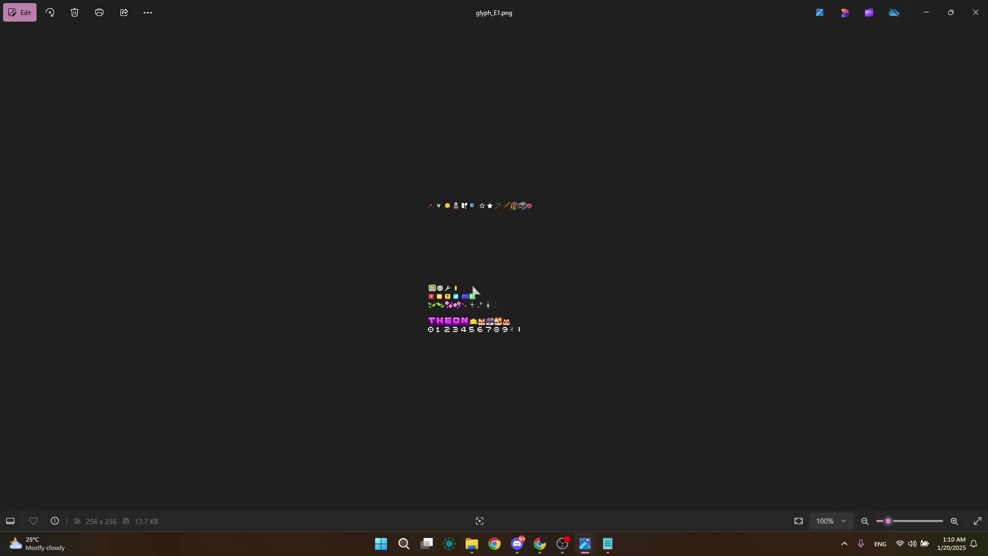
key("alt+F4")
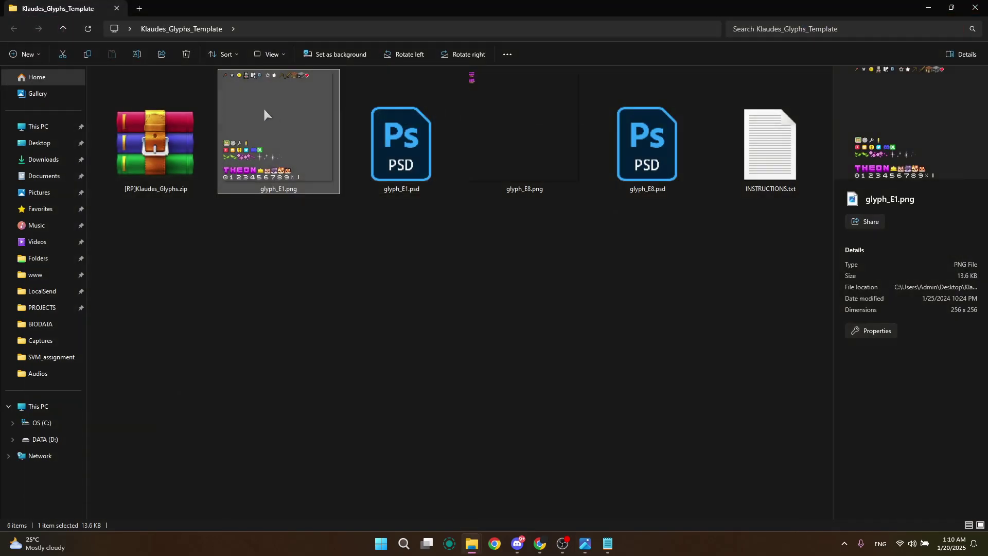
double_click(271, 135)
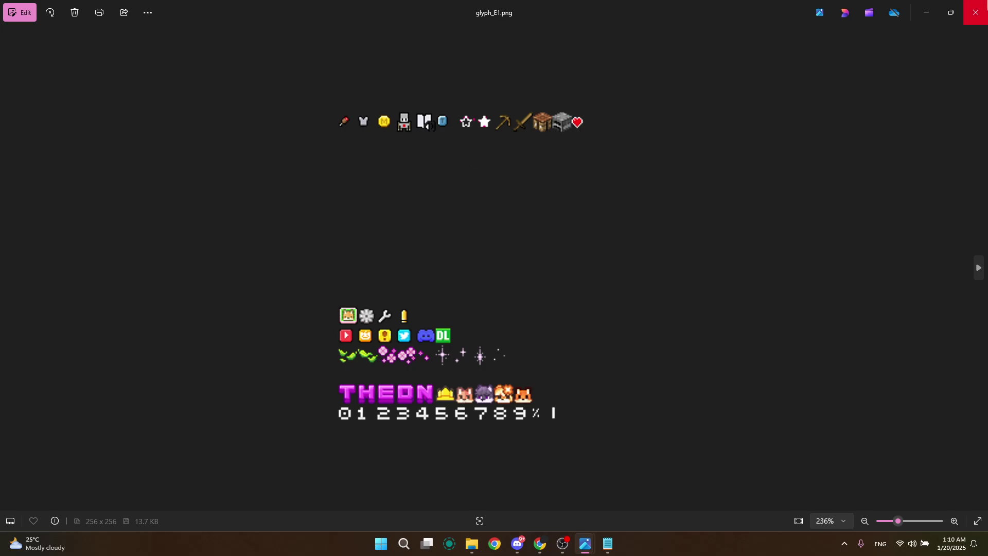
left_click(975, 12)
- Open glyph_E1.psd and zoom to about 505% to inspect the numbered glyph slots
left_click(422, 119)
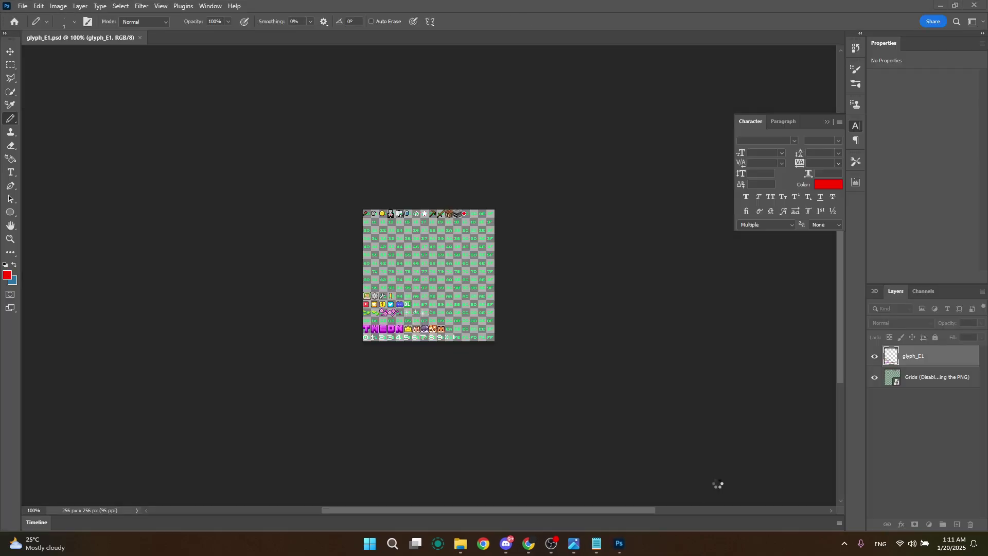
scroll(410, 264, "up", 5)
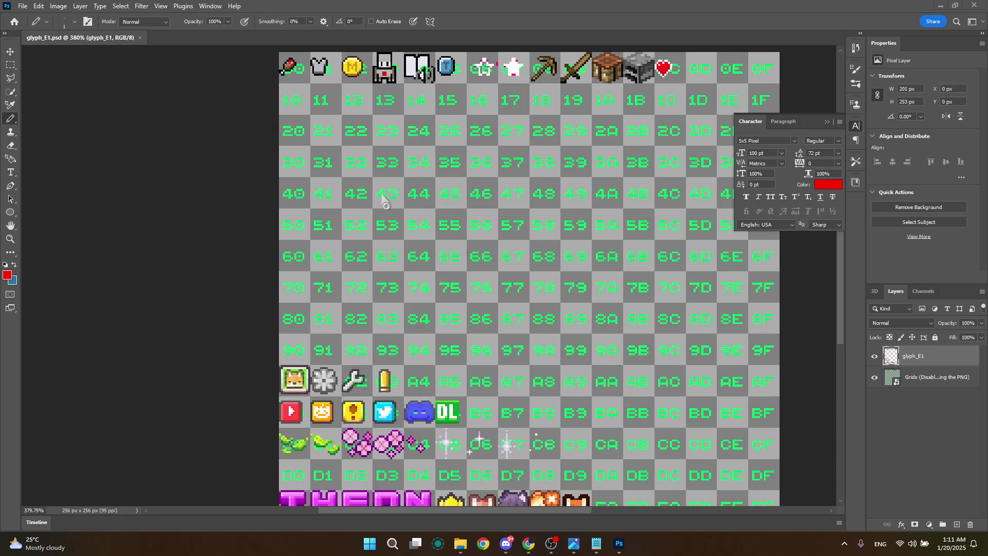
scroll(412, 158, "up", 3)
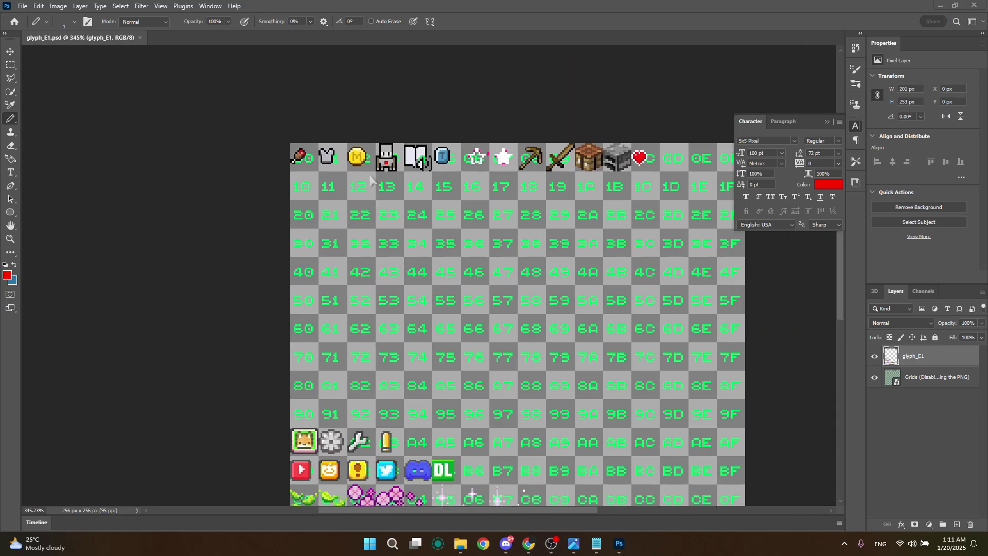
scroll(378, 190, "down", 2)
scroll(434, 290, "up", 4)
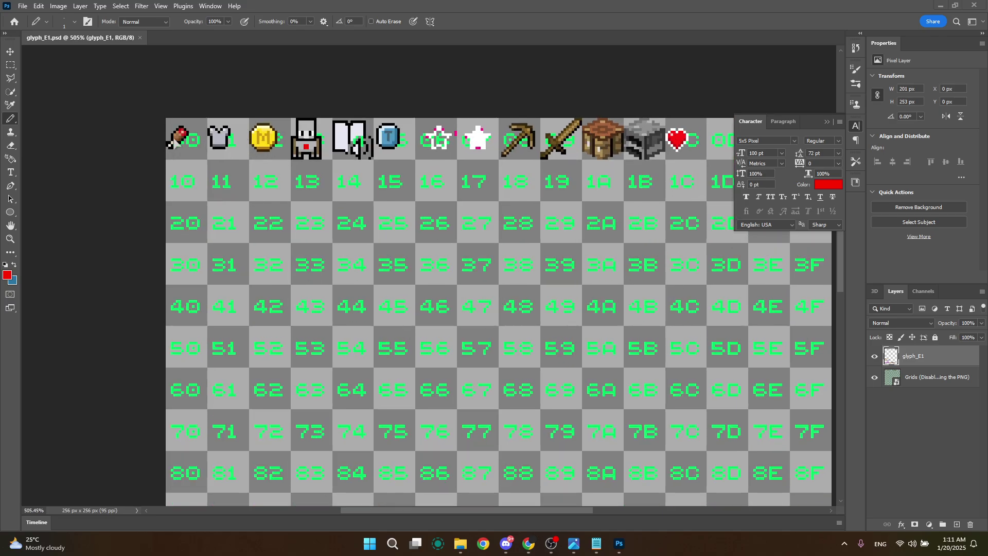
scroll(241, 169, "down", 4)
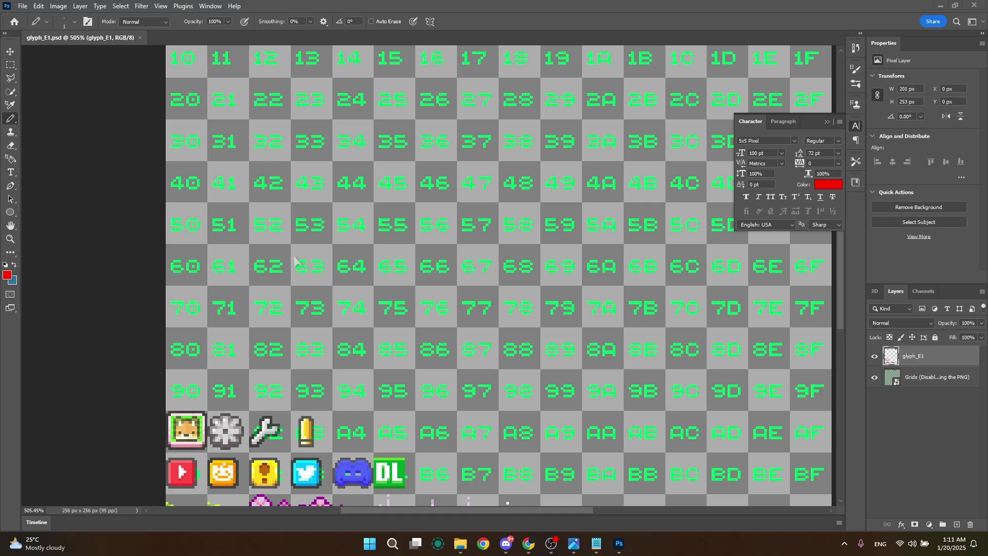
scroll(250, 234, "up", 3)
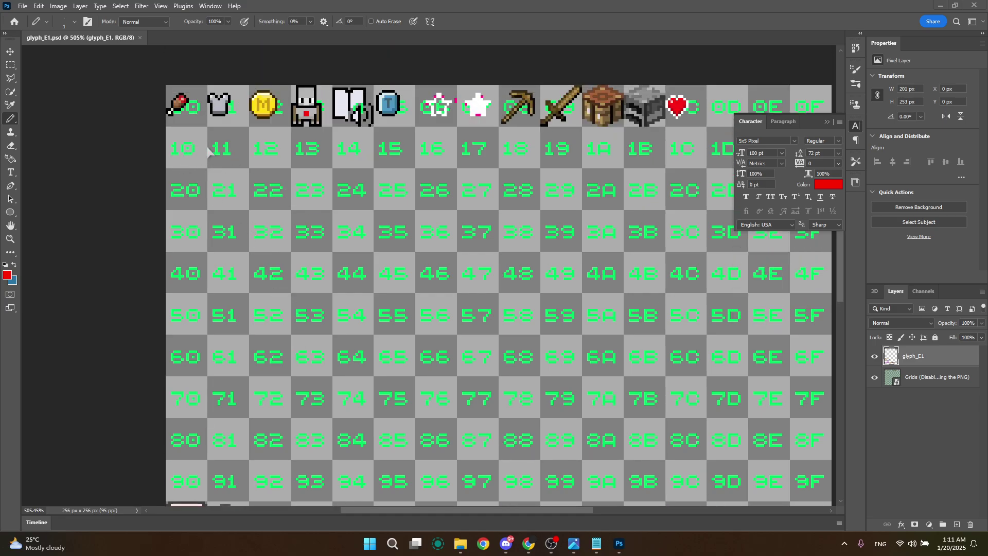
scroll(208, 151, "up", 1)
- Cancel an accidental rename of glyph_E1.png, view the installation notes, and return to glyph_E1.psd
mouse_move(460, 543)
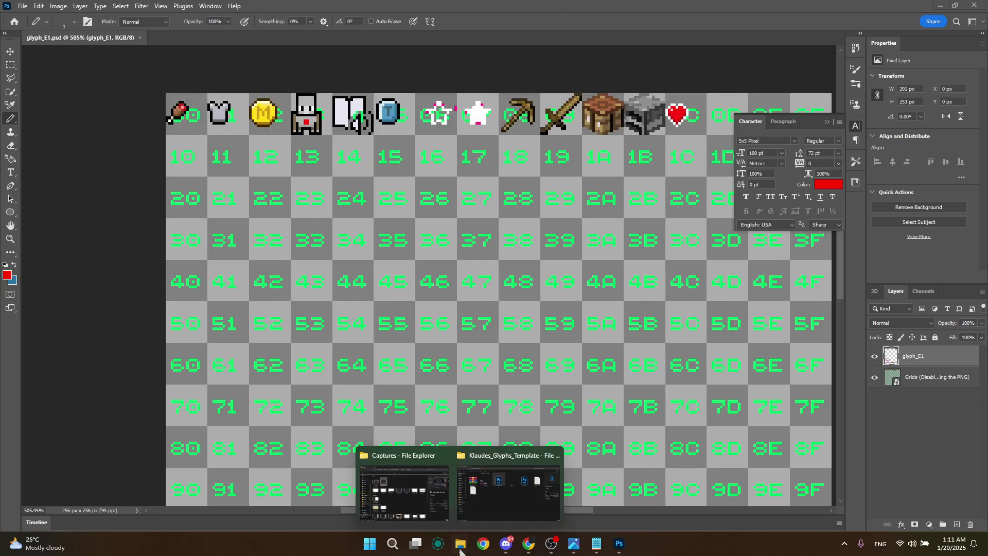
left_click(493, 492)
left_click(288, 186)
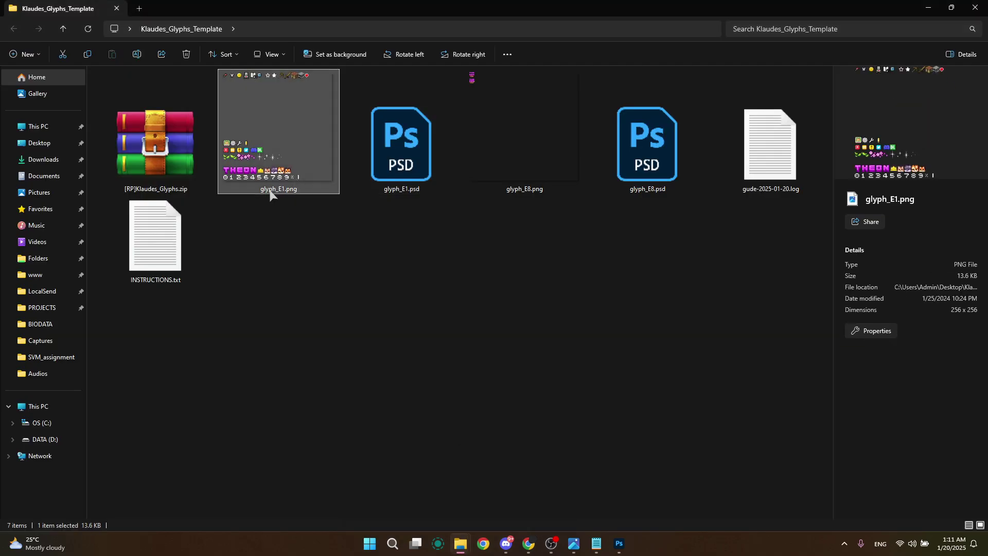
left_click(278, 190)
left_click(276, 189)
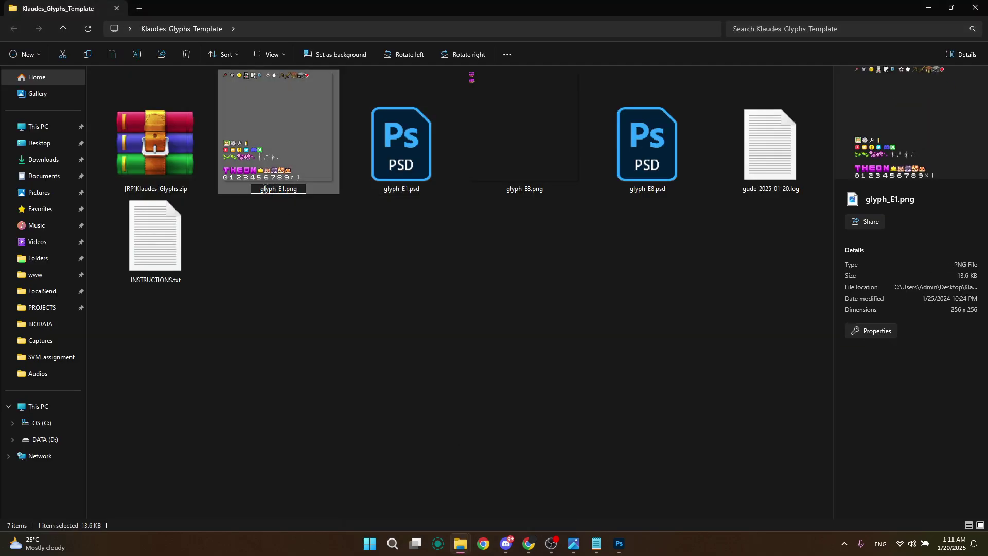
left_click(302, 211)
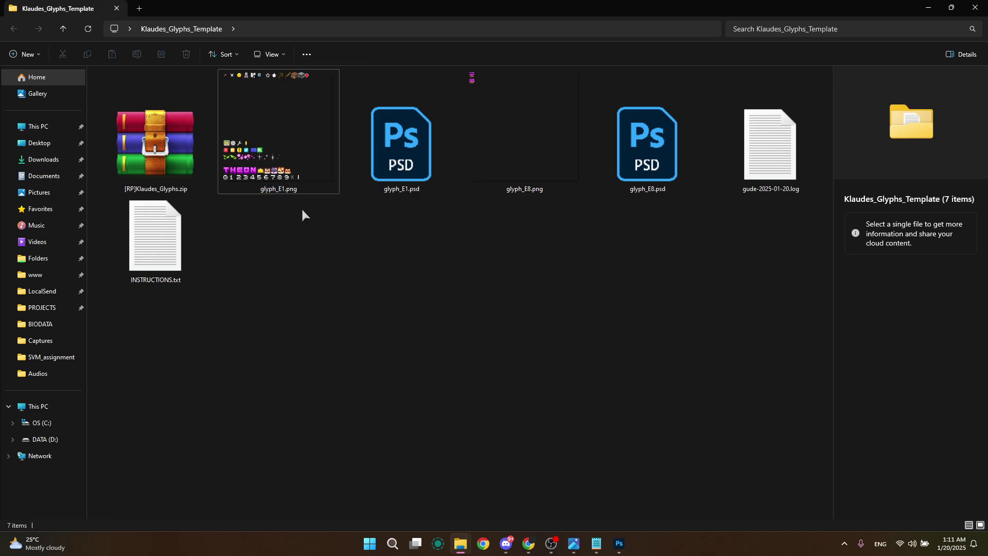
left_click(596, 543)
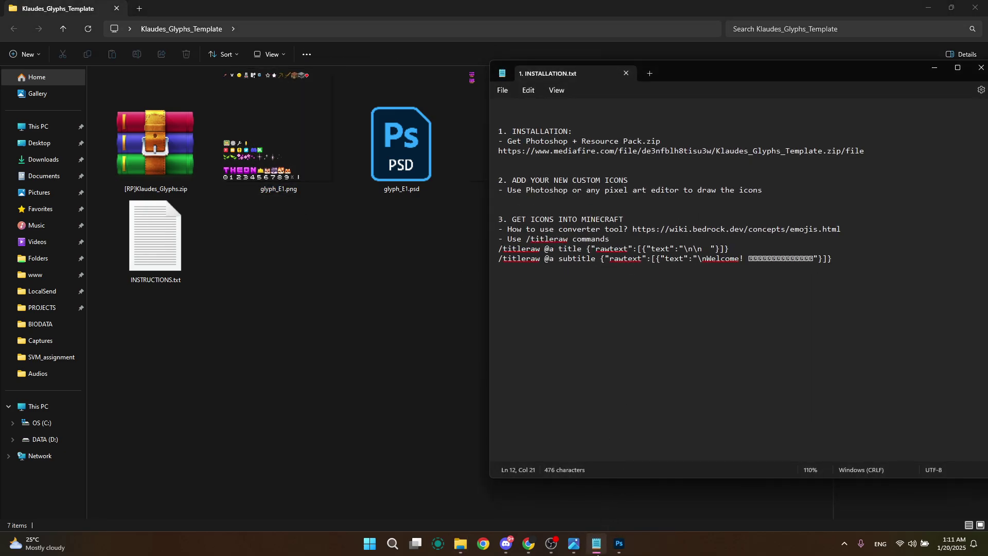
left_click(619, 543)
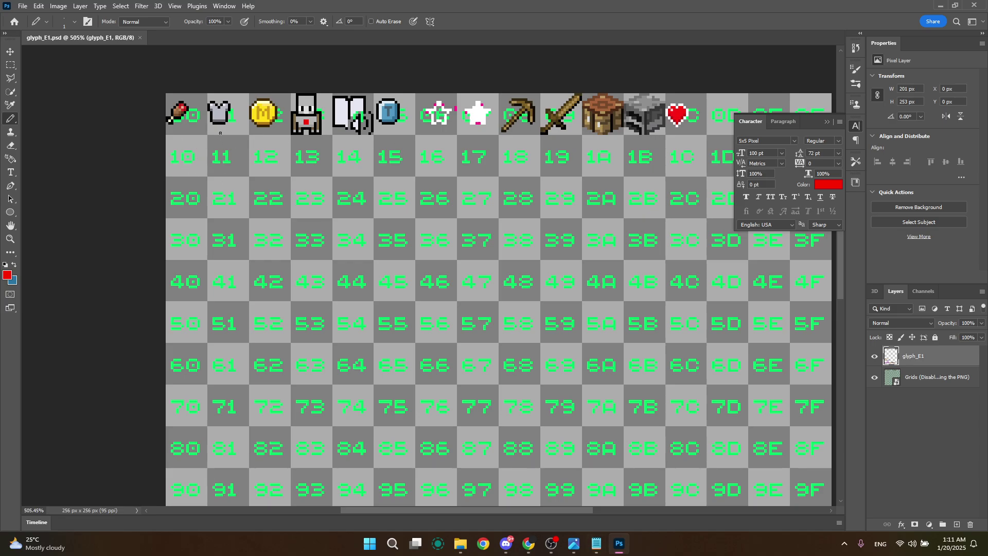
- With the Pencil Tool, draw a red pixel heart in glyph cell 10
scroll(213, 133, "up", 4)
scroll(101, 145, "up", 2)
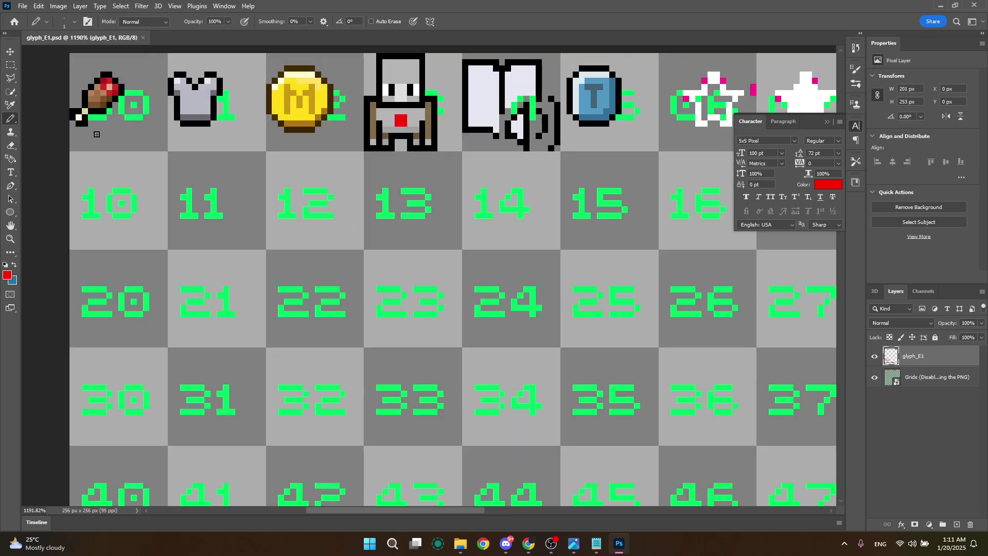
scroll(100, 145, "up", 2)
scroll(100, 144, "up", 1)
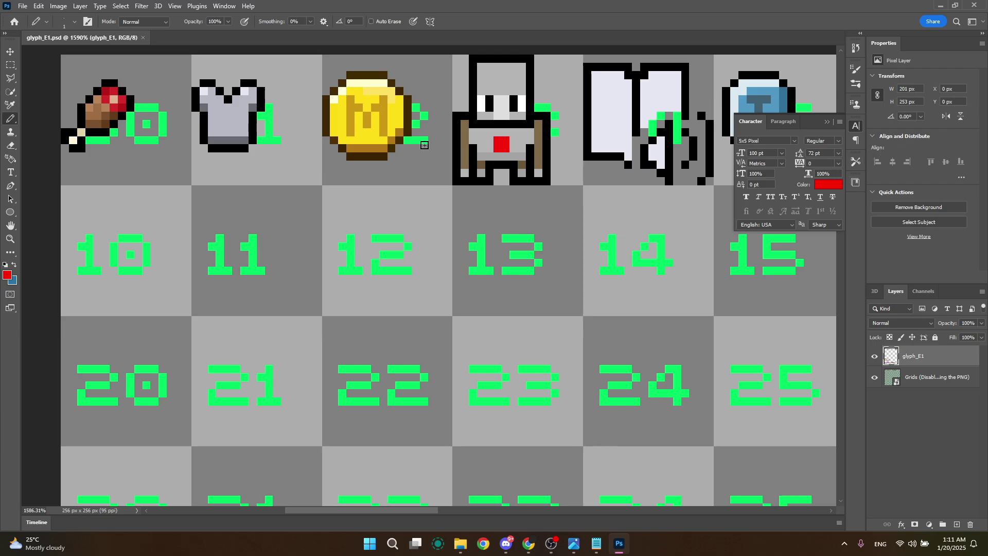
right_click(11, 122)
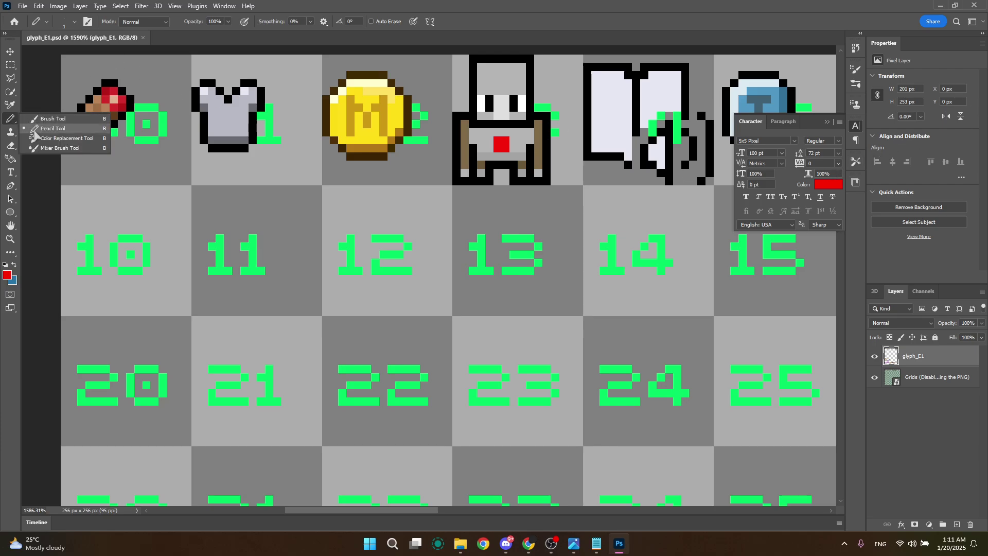
left_click(34, 132)
mouse_move(109, 240)
left_mouse_down()
mouse_move(97, 208)
mouse_move(85, 220)
mouse_move(107, 298)
mouse_move(147, 259)
mouse_move(159, 225)
mouse_move(147, 215)
mouse_move(124, 241)
mouse_move(141, 229)
mouse_move(136, 246)
mouse_move(150, 218)
mouse_move(146, 246)
mouse_move(112, 281)
mouse_move(90, 229)
mouse_move(99, 269)
mouse_move(100, 218)
mouse_move(110, 263)
mouse_move(120, 249)
mouse_move(127, 258)
mouse_move(130, 243)
mouse_move(114, 249)
mouse_move(100, 216)
left_mouse_up()
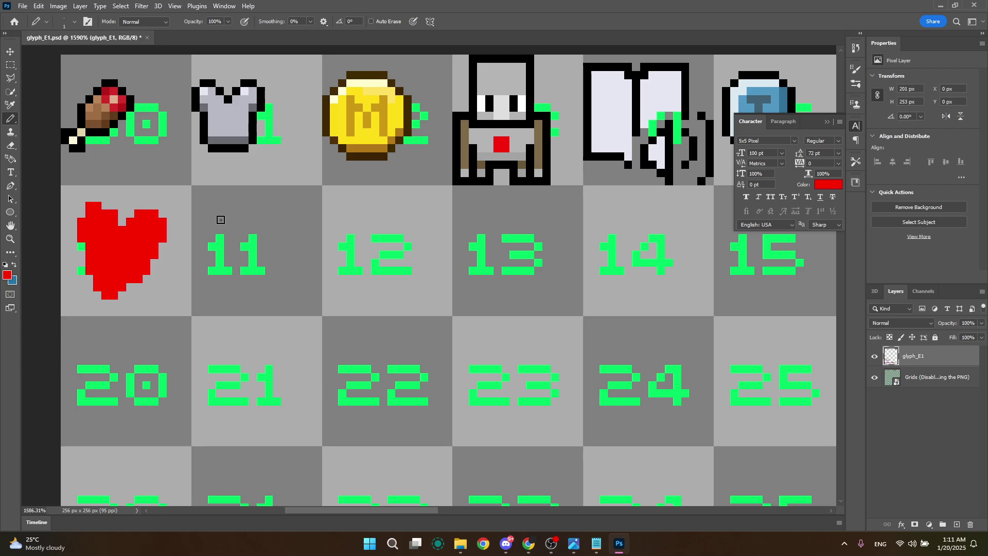
key("ctrl+z")
- Draw a red square frame with an inner ring in cell 11, undoing a stray drip
left_click(195, 213)
left_click(196, 287, "shift")
left_click(262, 289, "shift")
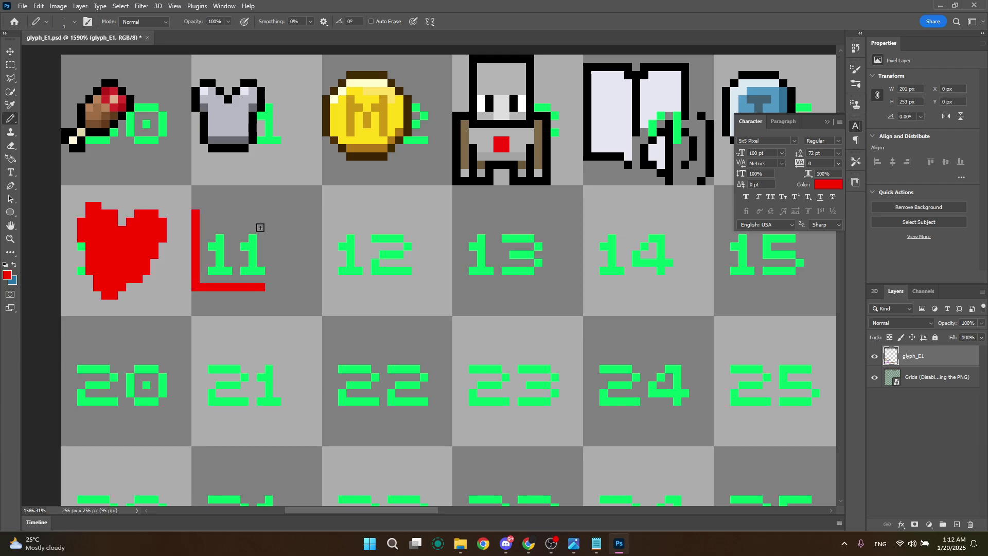
left_click(268, 288)
left_click(269, 213, "shift")
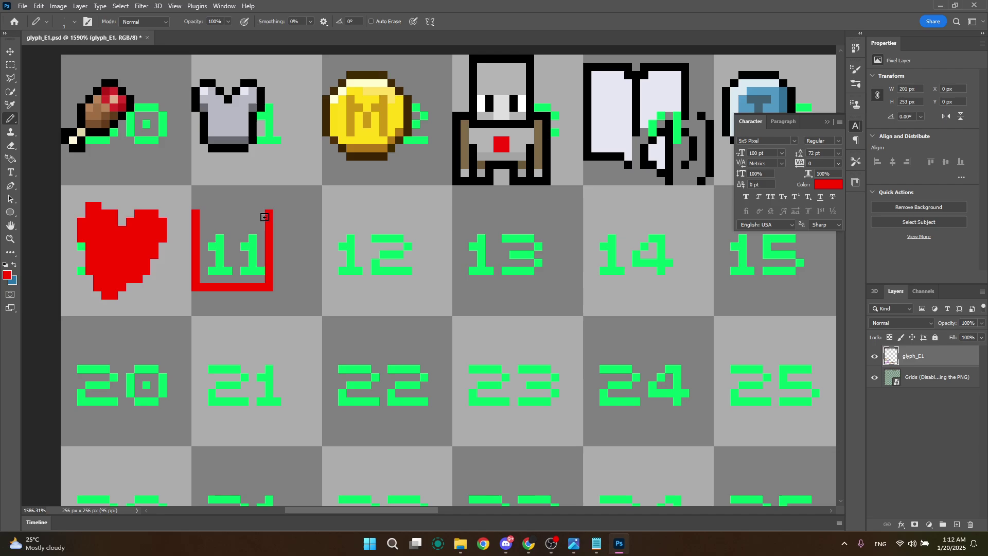
left_click(203, 214, "shift")
left_click(204, 222)
left_click(261, 221, "shift")
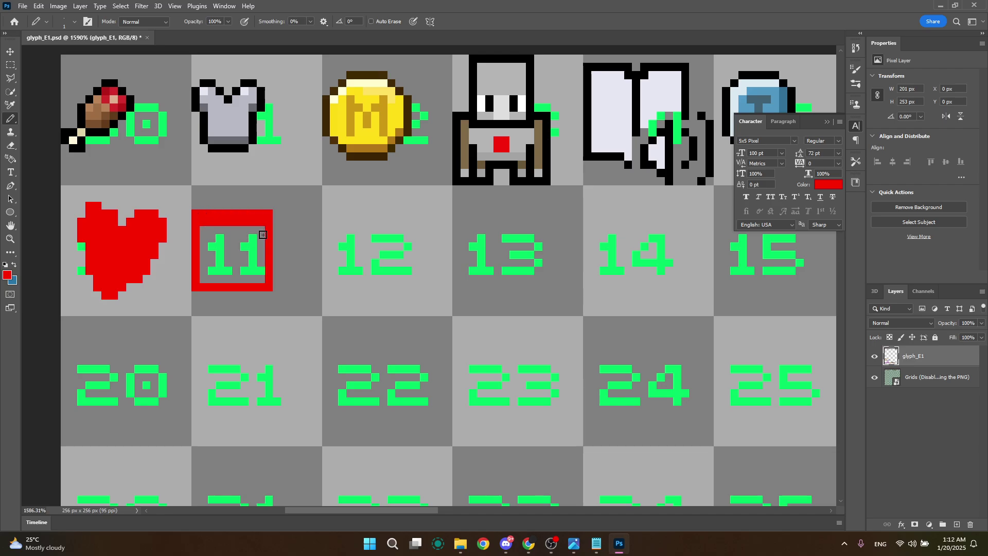
left_click(260, 278, "shift")
left_click(204, 278, "shift")
left_click(203, 229, "shift")
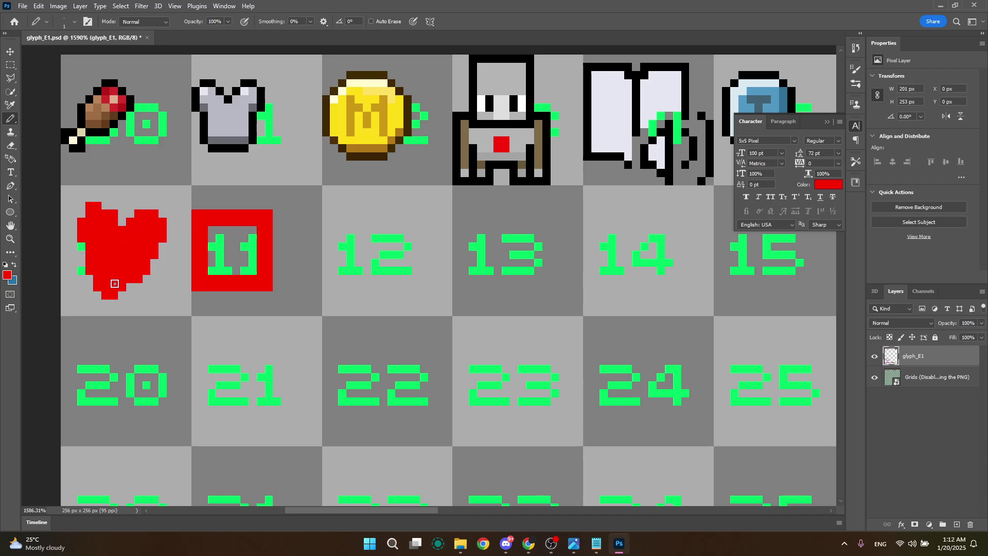
mouse_move(76, 344)
left_mouse_down()
mouse_move(88, 322)
mouse_move(103, 329)
left_mouse_up()
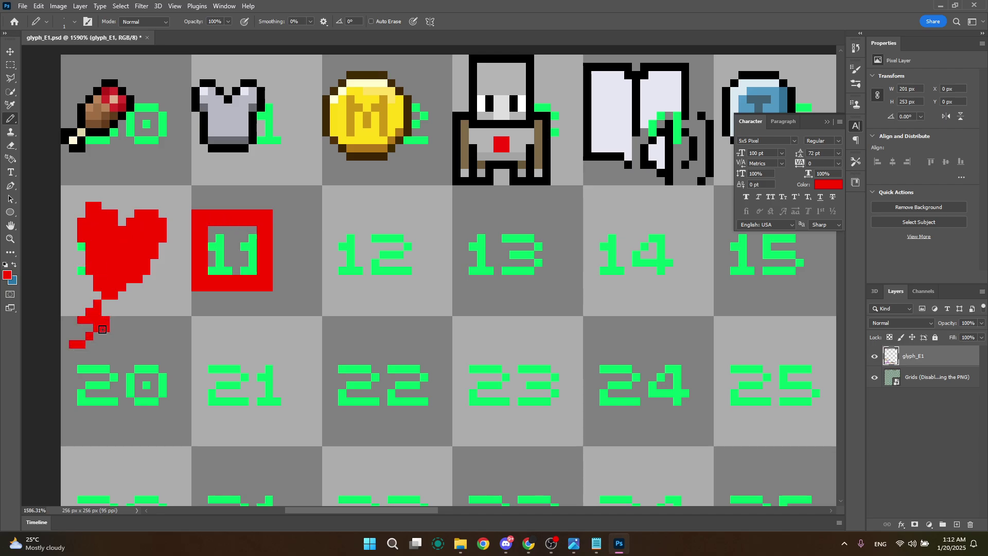
key("ctrl+z")
key("ctrl+z")
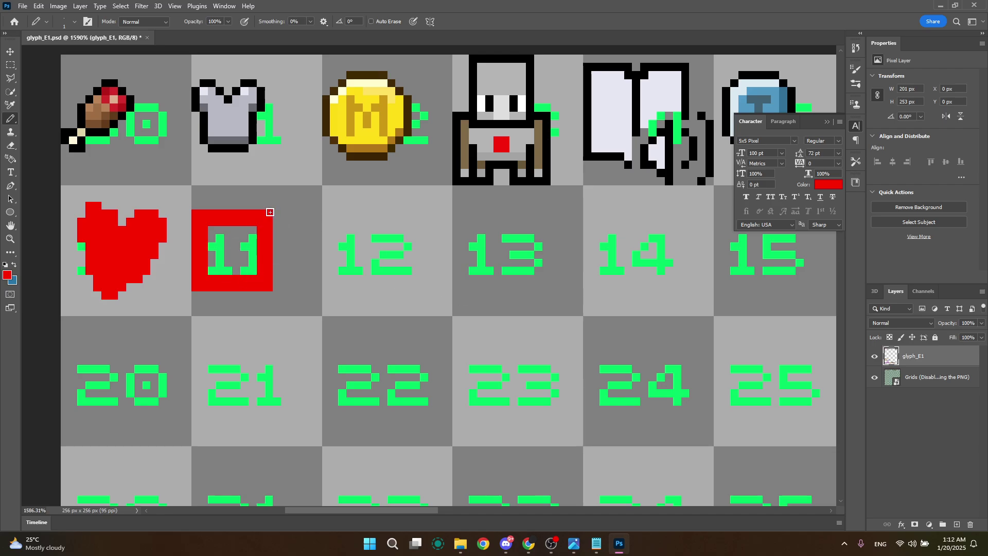
- Toggle the Grids layer's visibility to compare the icons with and without the grid
left_click(946, 437)
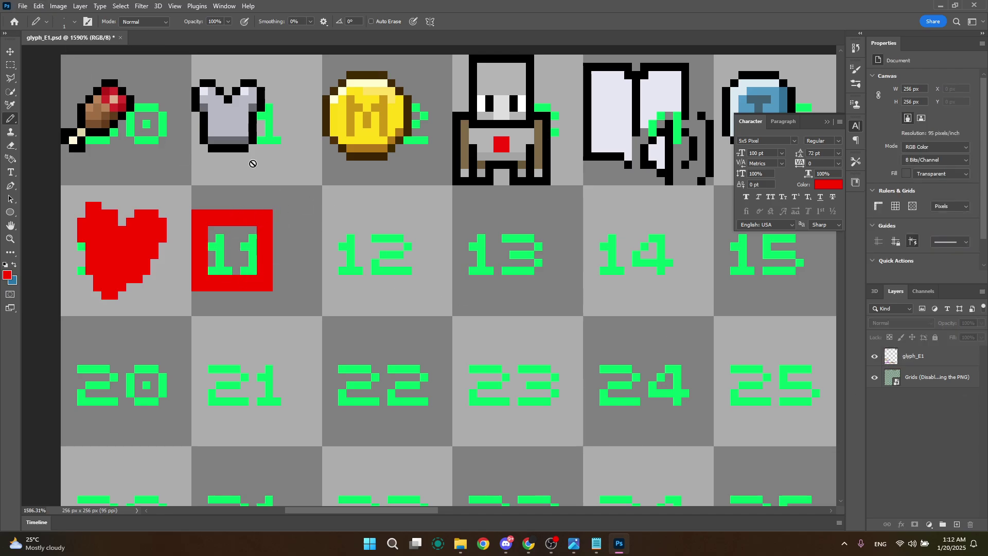
scroll(287, 165, "up", 2)
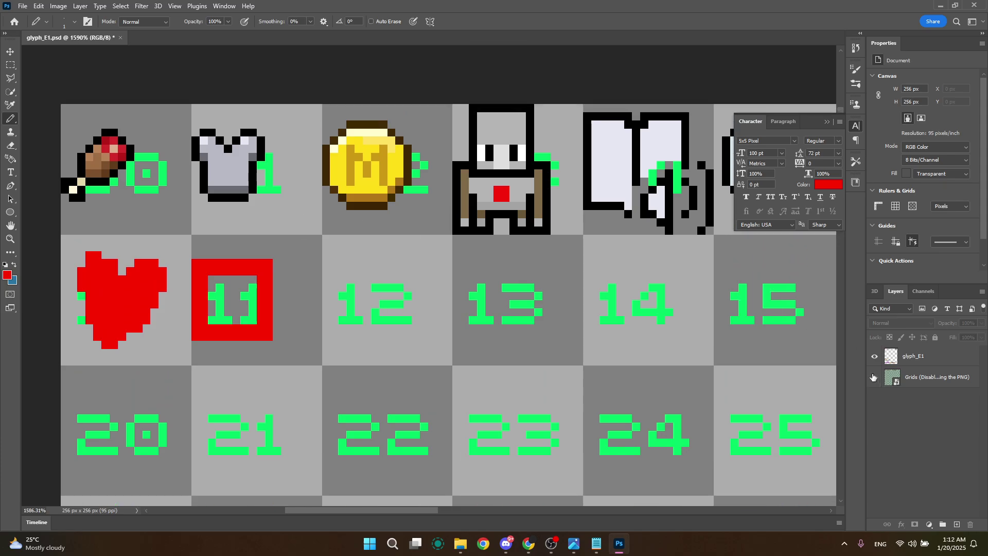
left_click(874, 379)
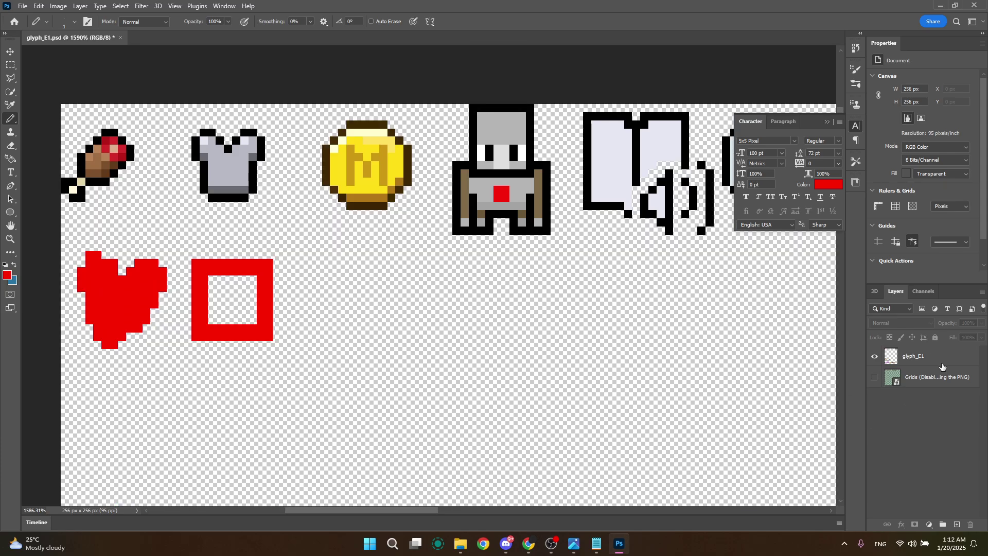
left_click(875, 378)
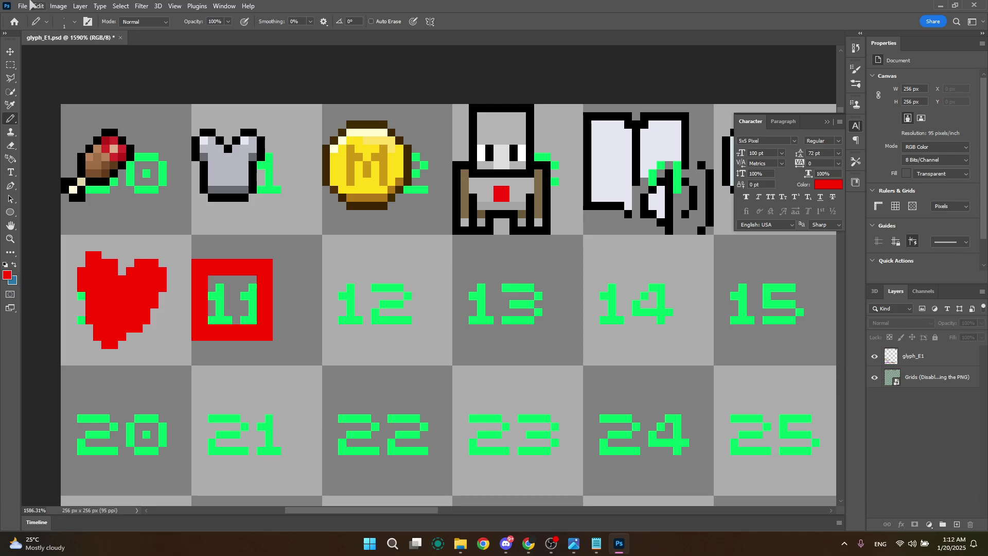
left_click(880, 380)
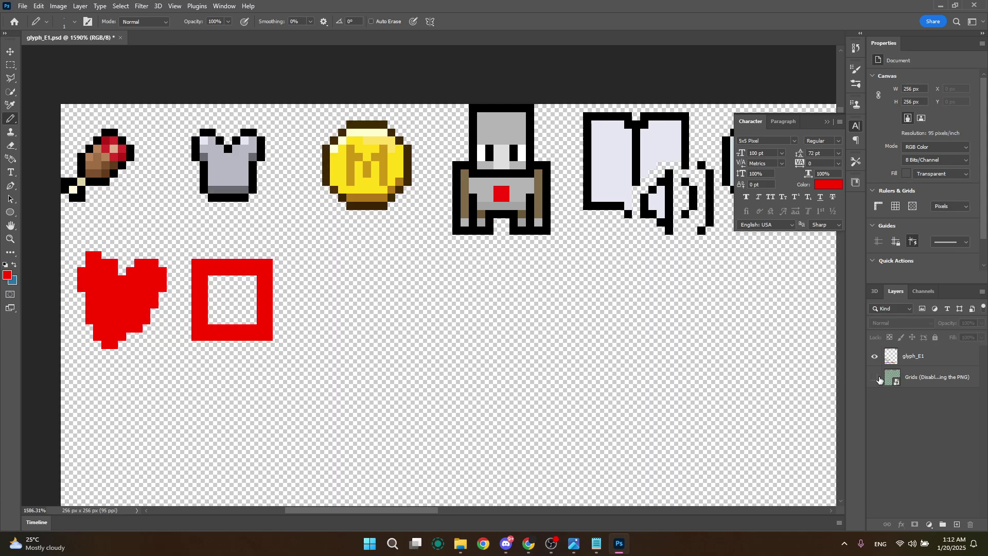
left_click(879, 379)
- Zoom out to review the whole sheet, then leave the Grids layer hidden
scroll(322, 221, "down", 3)
scroll(330, 220, "down", 2)
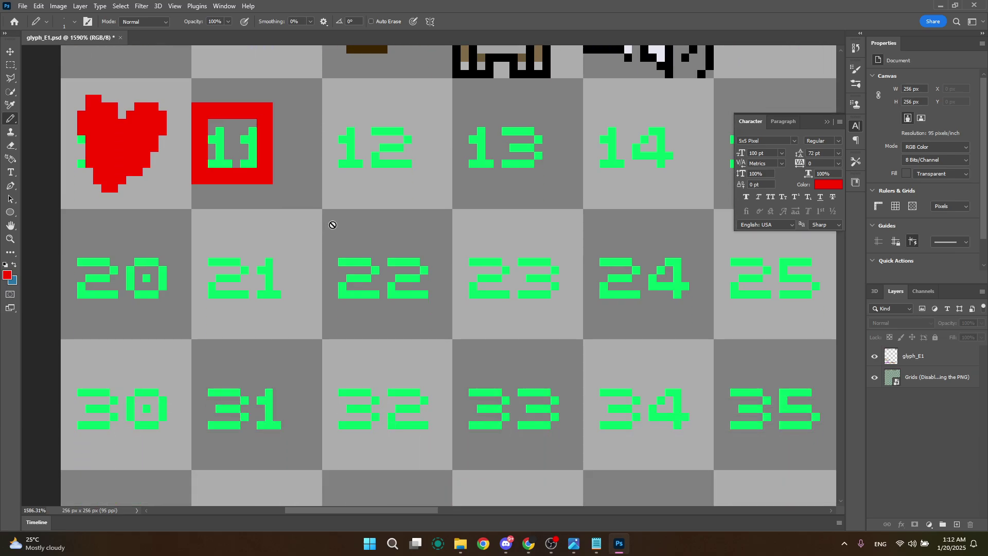
scroll(339, 237, "down", 5)
scroll(329, 258, "up", 1)
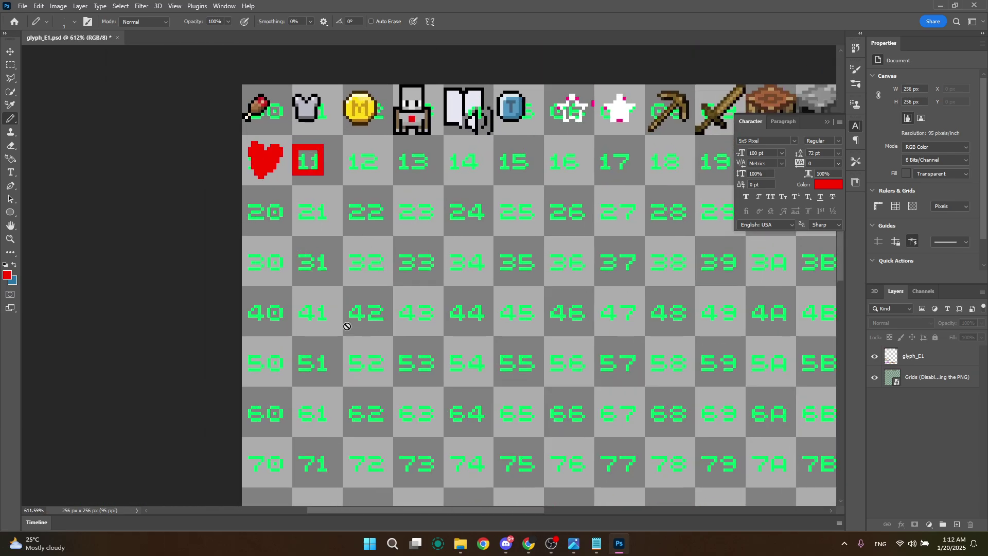
scroll(347, 326, "up", 2)
scroll(652, 345, "up", 2)
scroll(134, 184, "up", 1)
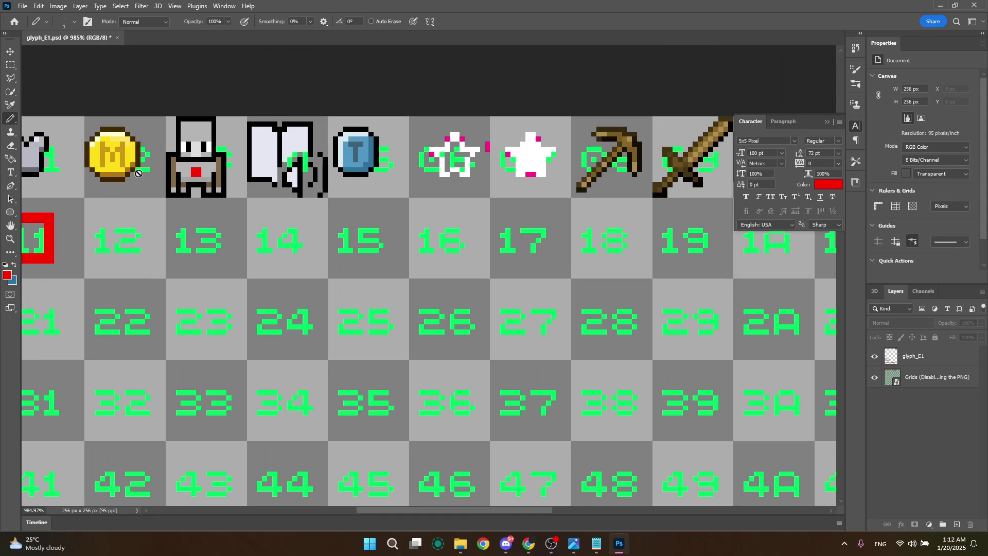
scroll(137, 173, "right", 2)
scroll(138, 173, "left", 5)
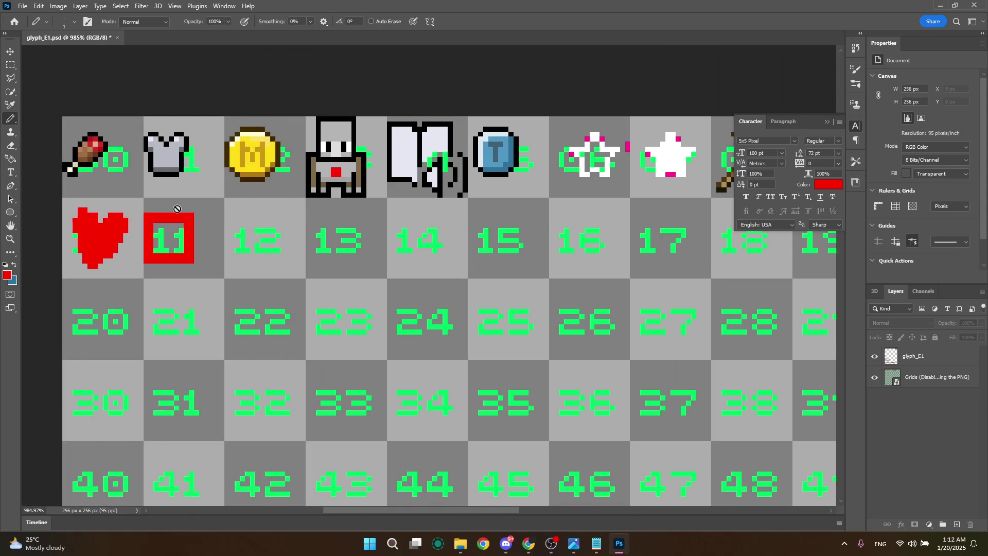
left_click(874, 378)
left_click(23, 6)
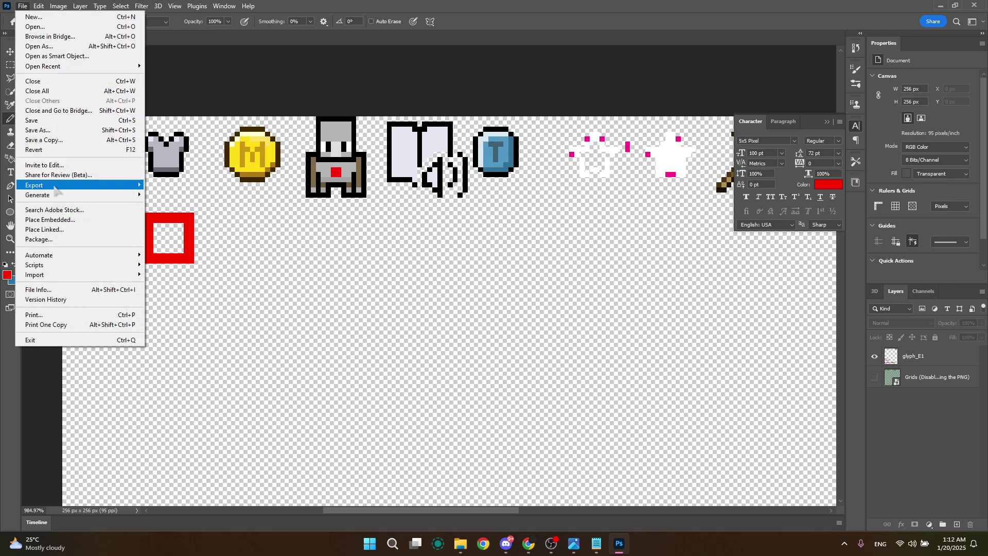
- Use Export As with PNG format and transparency, saving glyph_E1.png at 256 x 256 on the Desktop
mouse_move(77, 185)
left_click(170, 195)
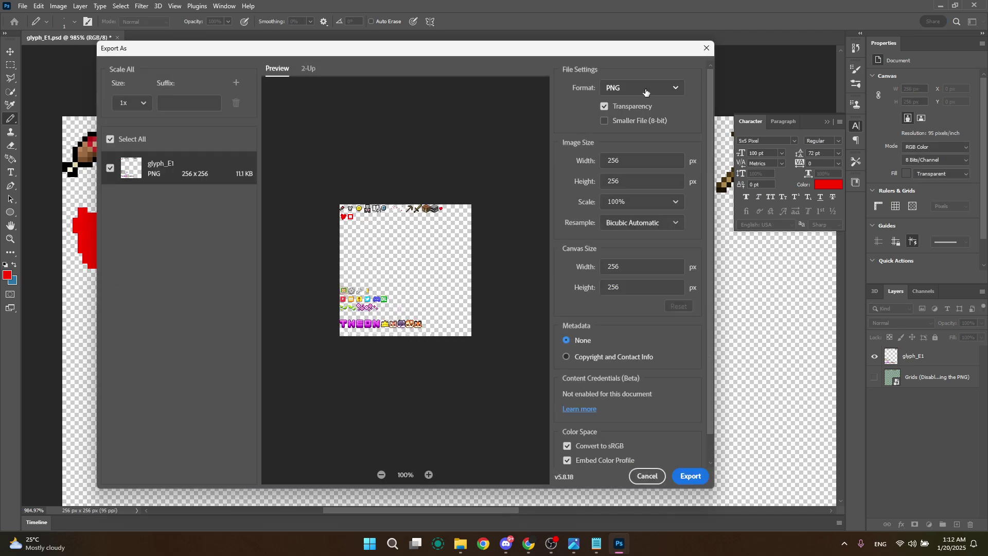
left_click(645, 91)
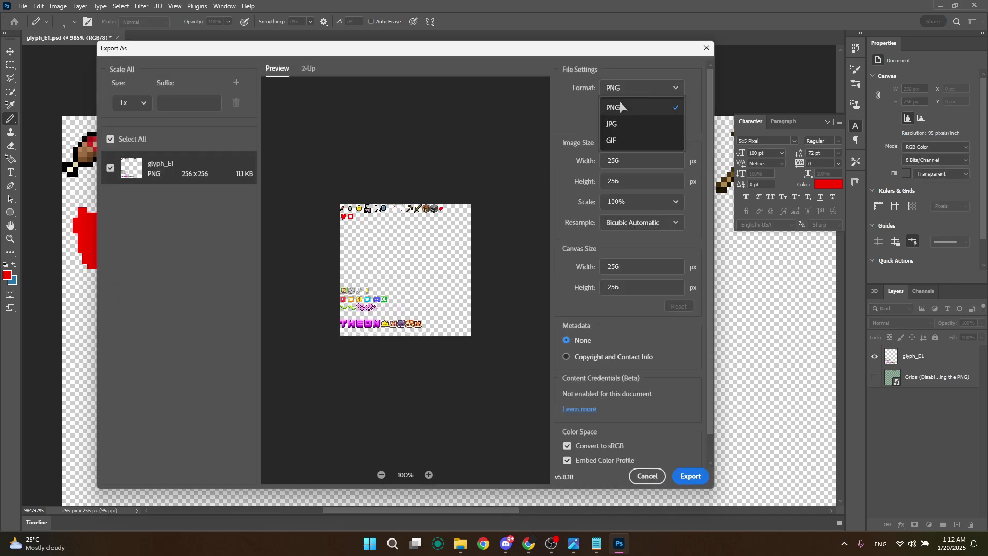
left_click(639, 86)
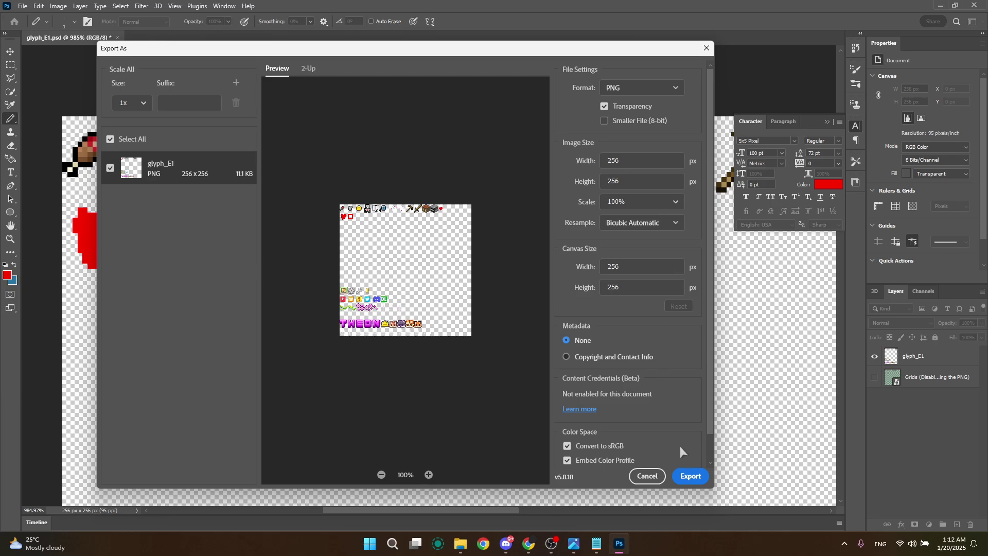
left_click(689, 476)
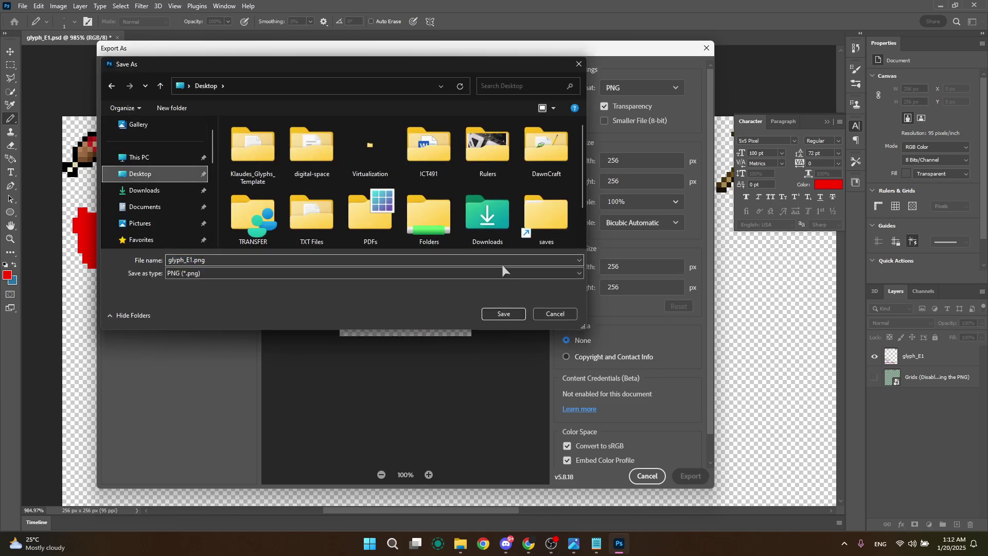
left_click(510, 316)
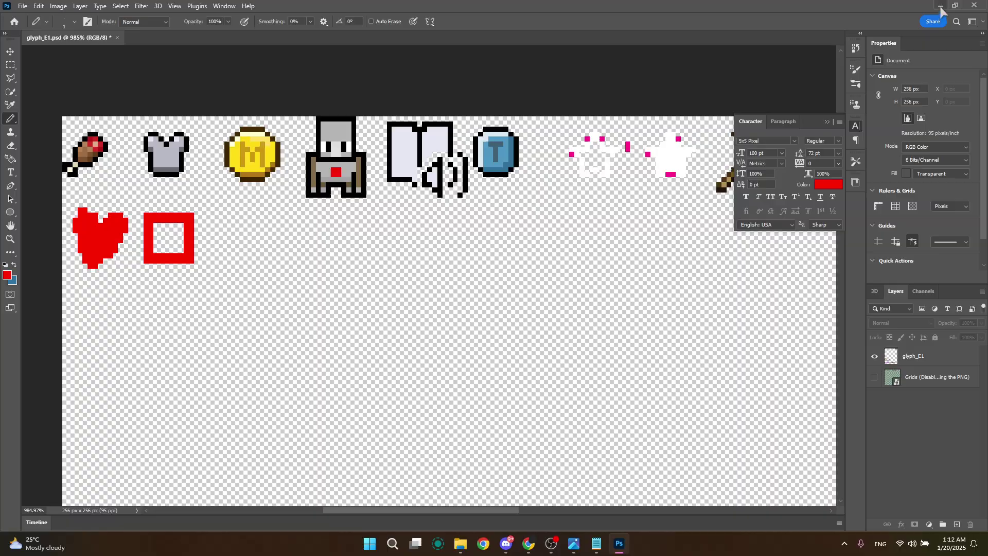
- Open the Desktop copy of glyph_E1.png in Photos, zoom in to 800%, then close it
left_click(940, 7)
left_click_drag(906, 12, 849, 95)
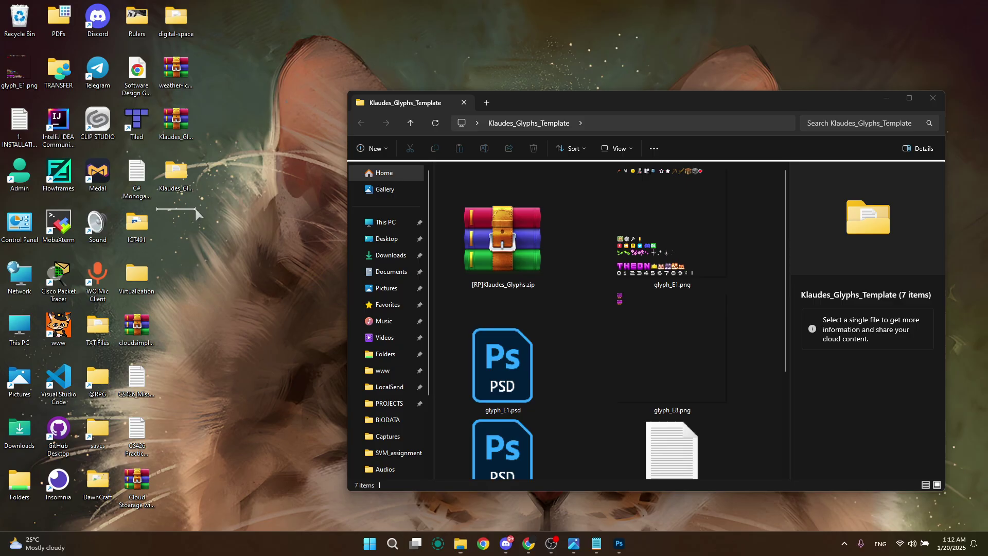
double_click(19, 69)
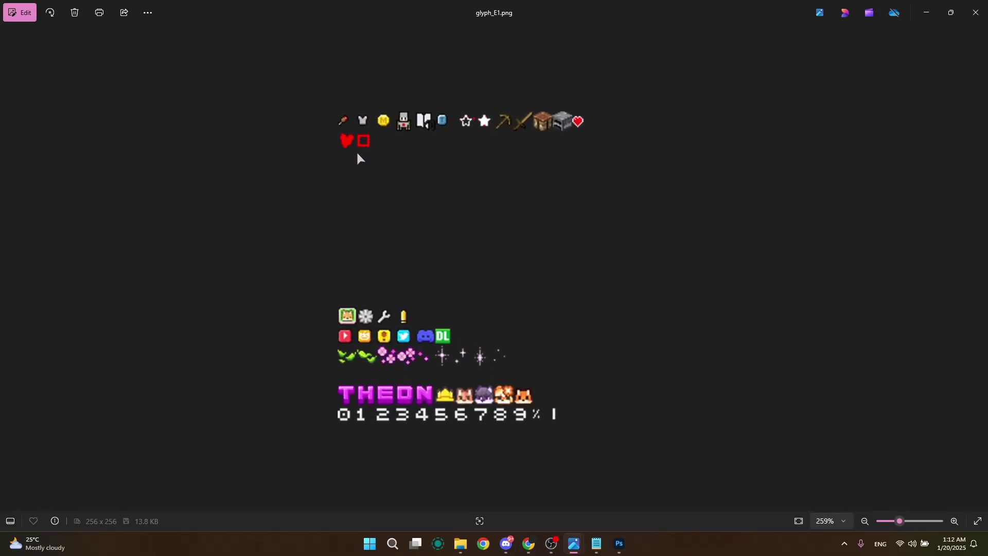
scroll(357, 154, "up", 6)
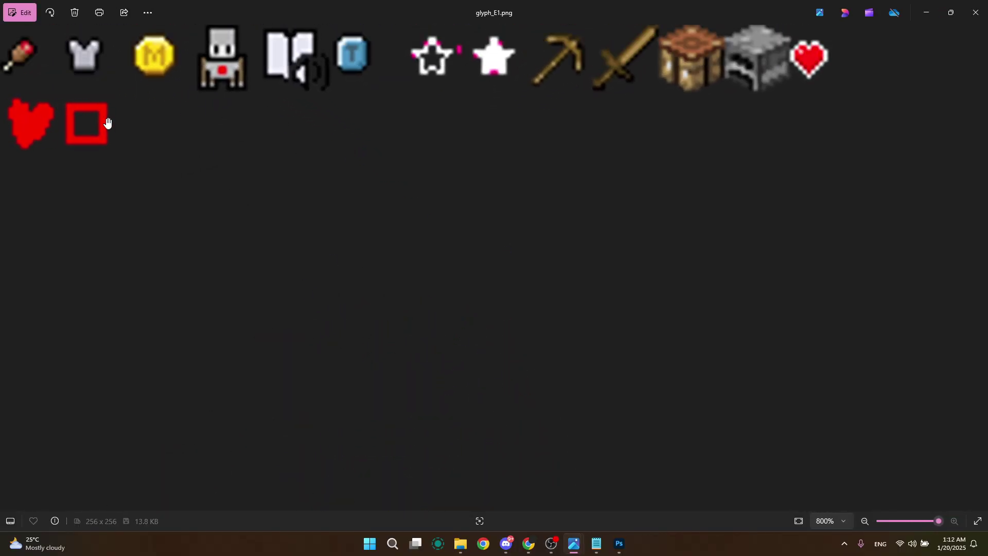
left_click(974, 12)
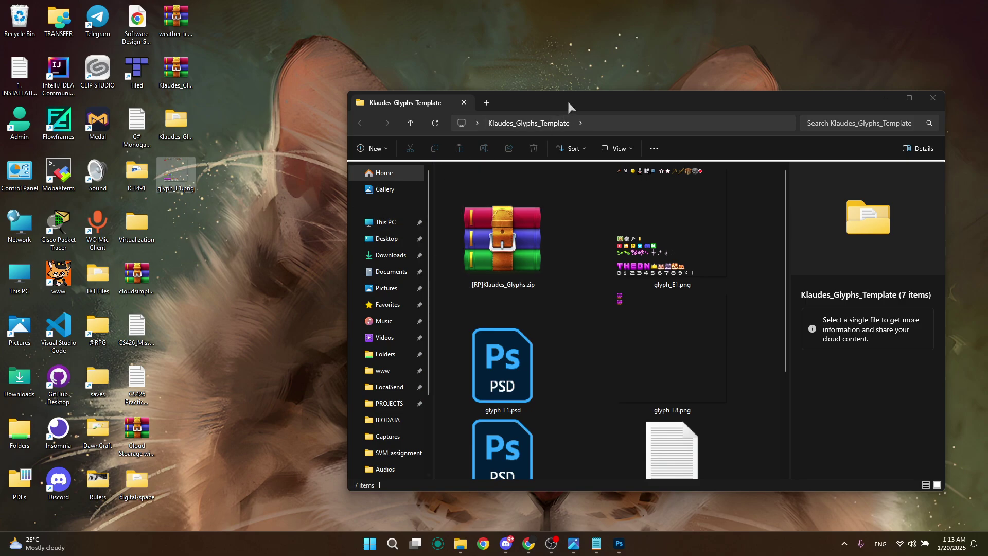
- Move the [RP]Klaudes_Glyphs.zip archive from the template folder onto the desktop
left_click_drag(568, 107, 635, 69)
left_click(566, 216)
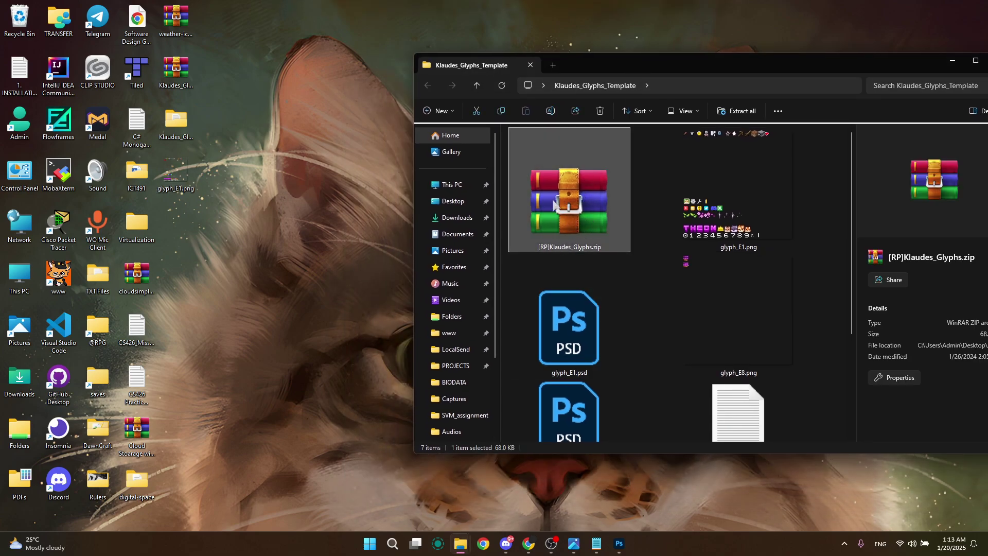
left_click_drag(554, 206, 199, 220)
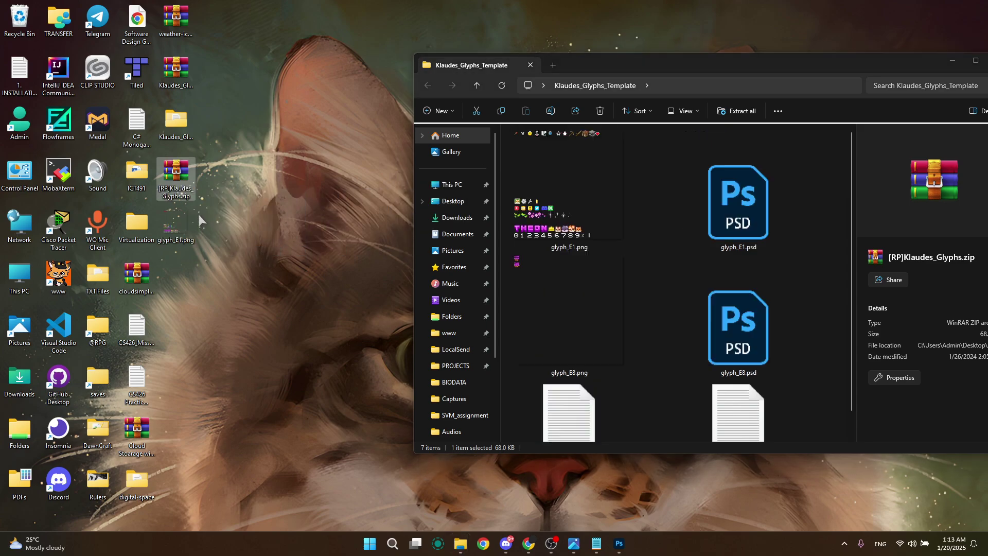
- Open the zip in WinRAR and extract the Klaude's Glyphs folder to the desktop
left_click(176, 171)
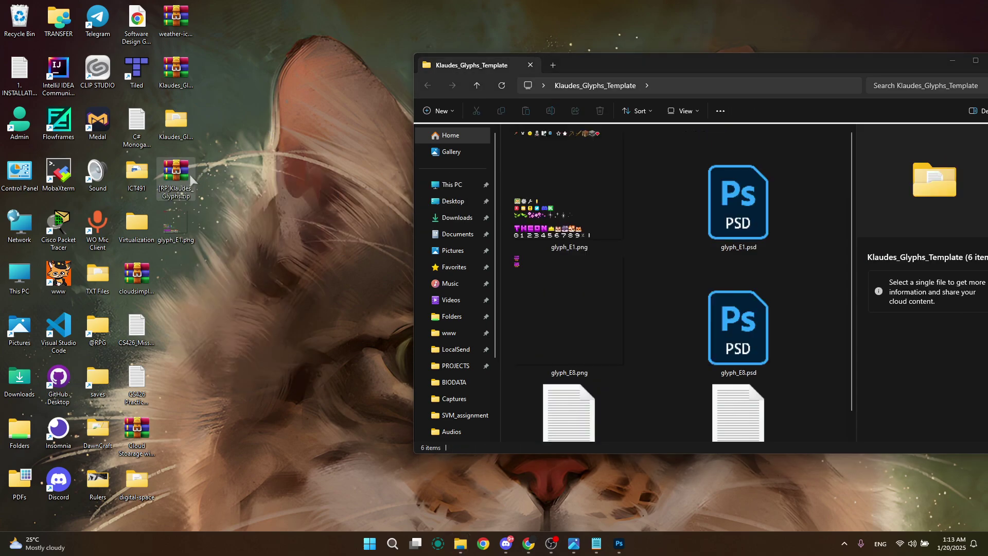
key("Return")
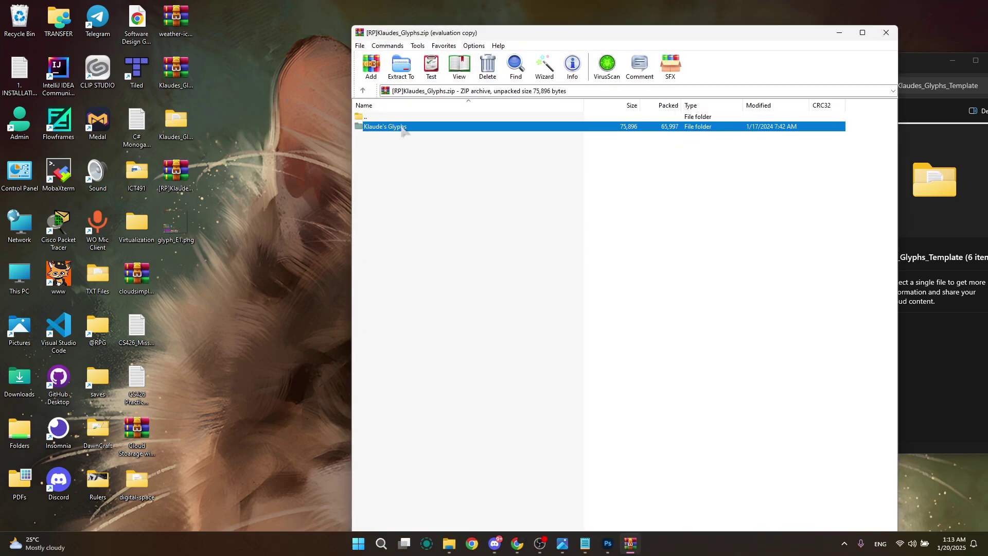
left_click_drag(179, 199, 179, 201)
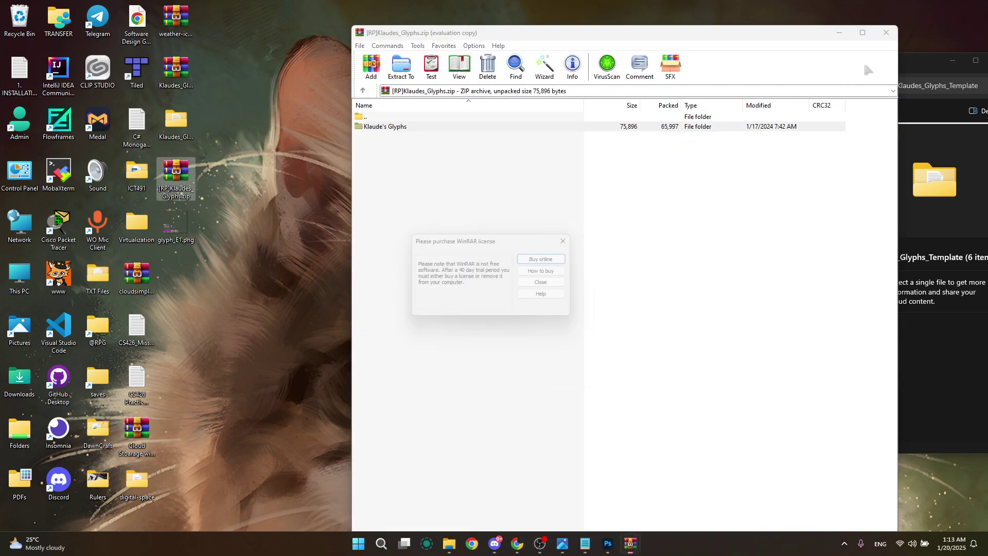
left_click(573, 239)
left_click(885, 32)
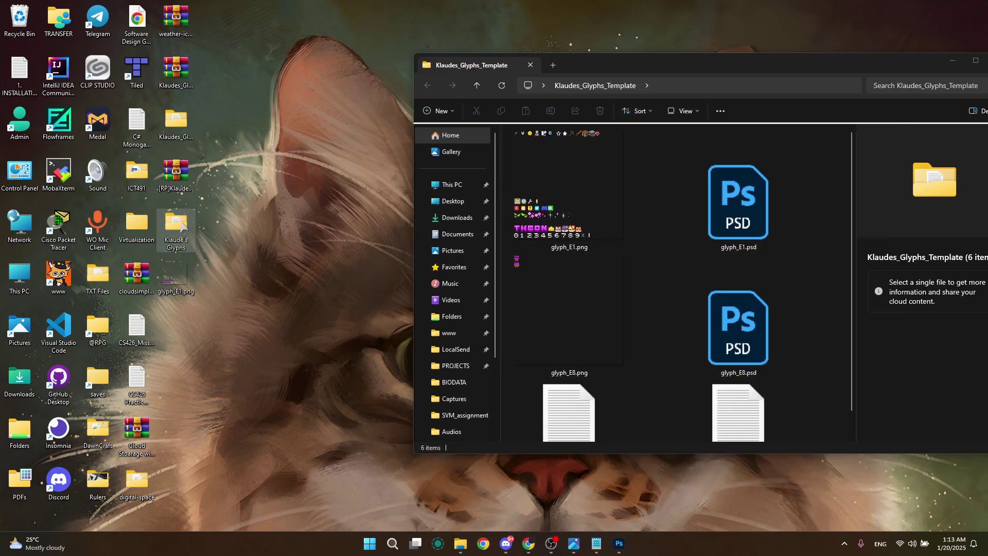
- Open the font folder inside the Klaude's Glyphs folder window
left_click_drag(394, 38, 402, 58)
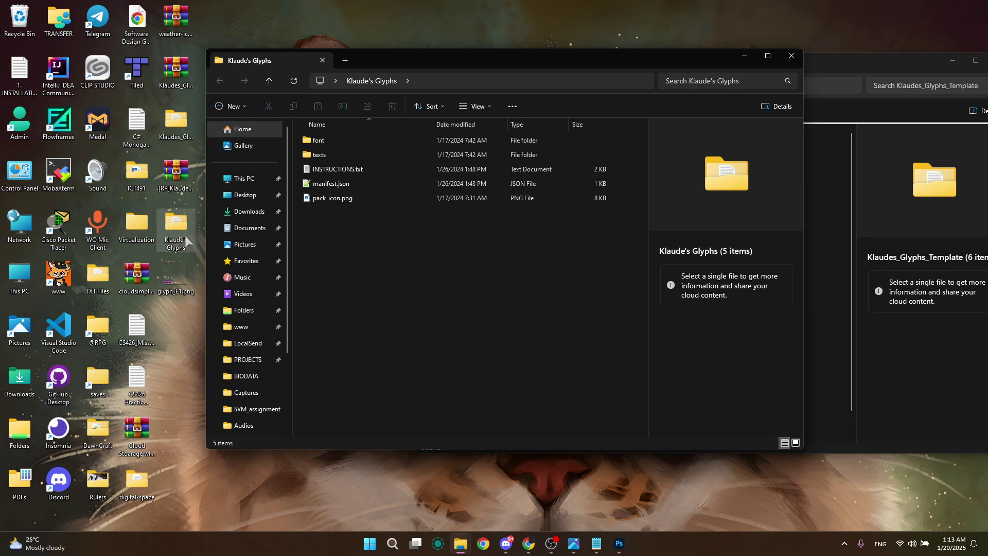
scroll(328, 145, "up", 5, "ctrl")
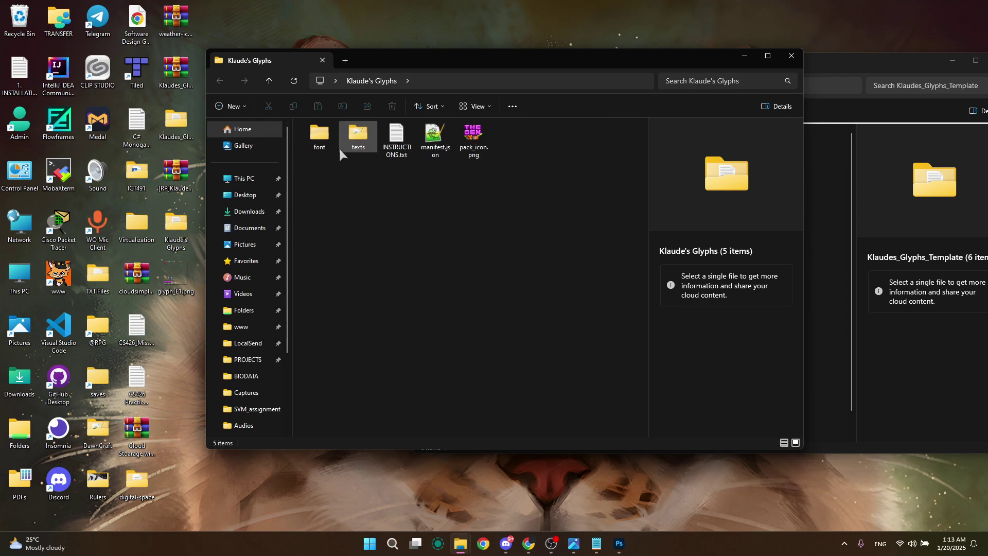
left_click(345, 164)
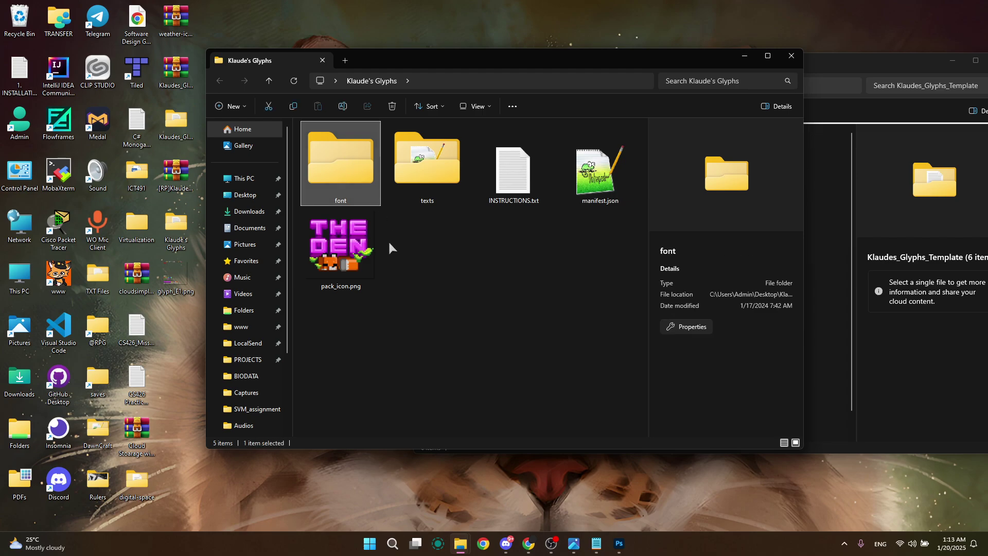
double_click(355, 158)
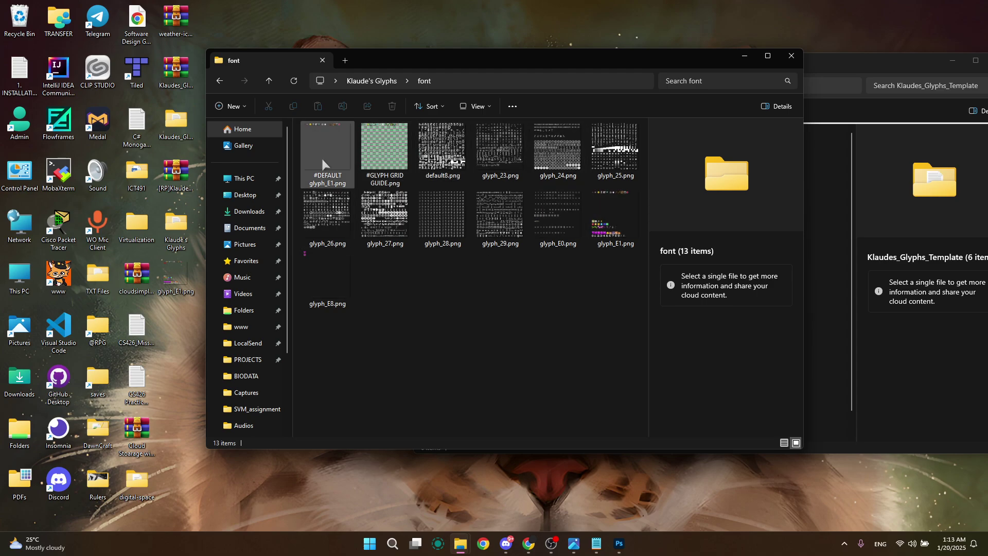
scroll(397, 274, "up", 2, "ctrl")
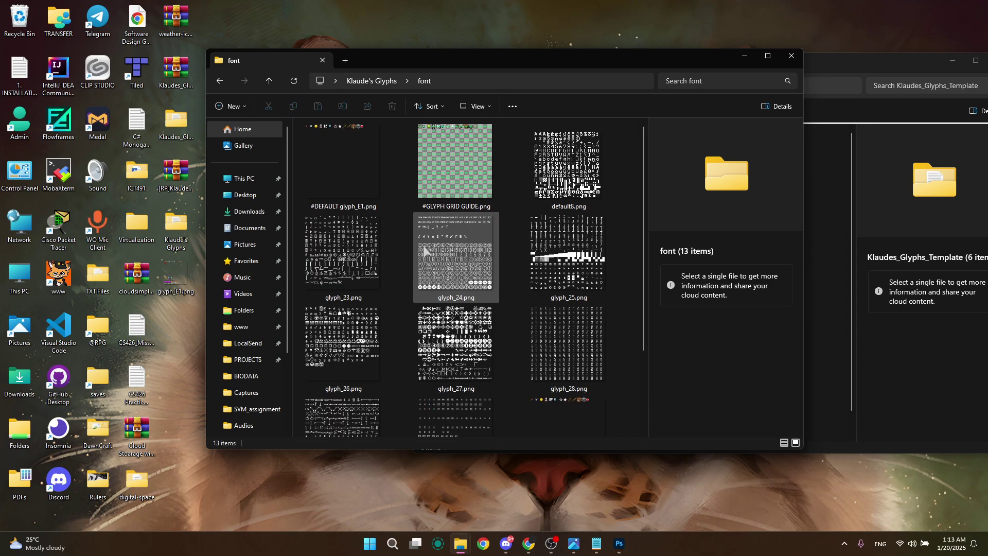
scroll(412, 158, "down", 3)
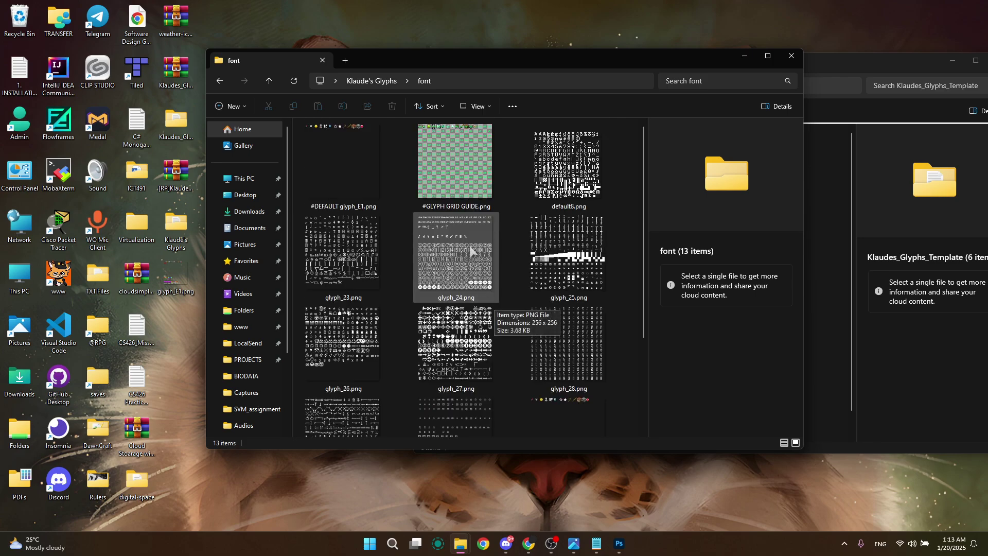
left_click_drag(511, 51, 525, 23)
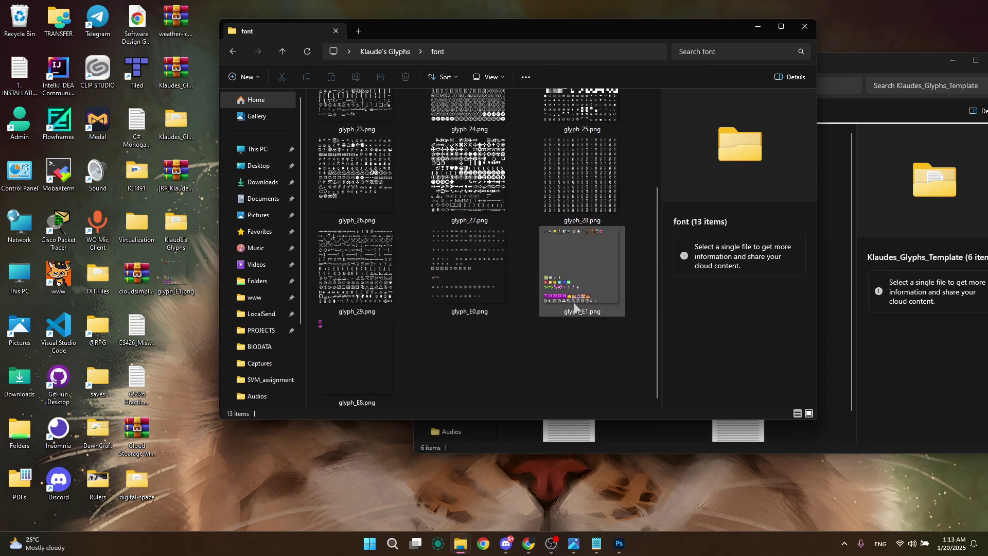
- Swap the old glyph_E1.png out for the edited glyph_E1.png from the desktop
left_click(579, 271)
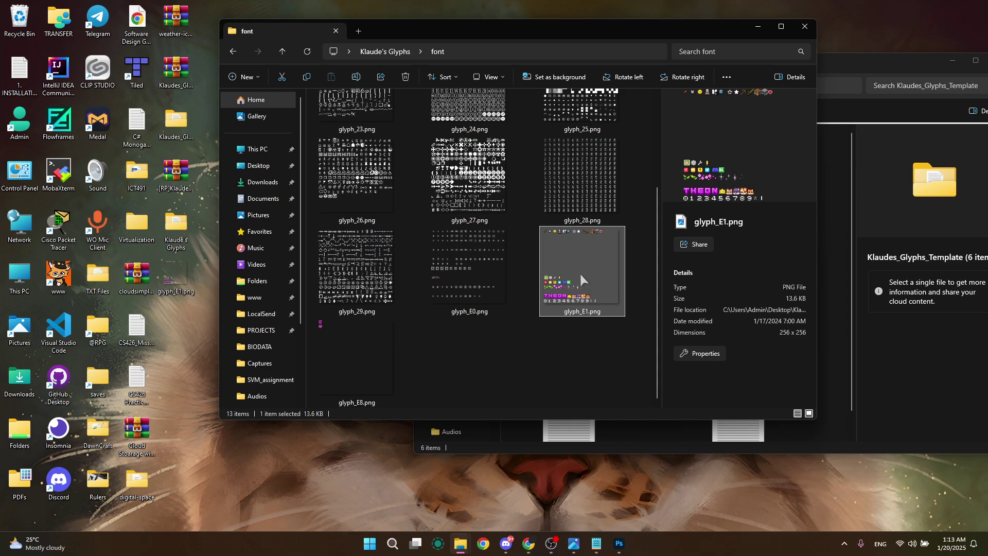
left_click_drag(579, 272, 245, 313)
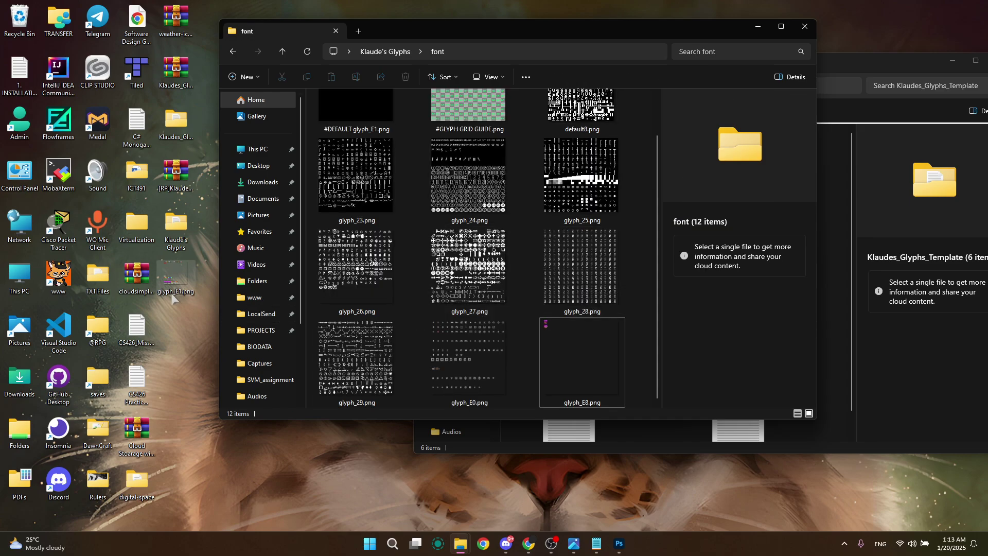
left_click(179, 264)
left_click_drag(223, 266, 637, 373)
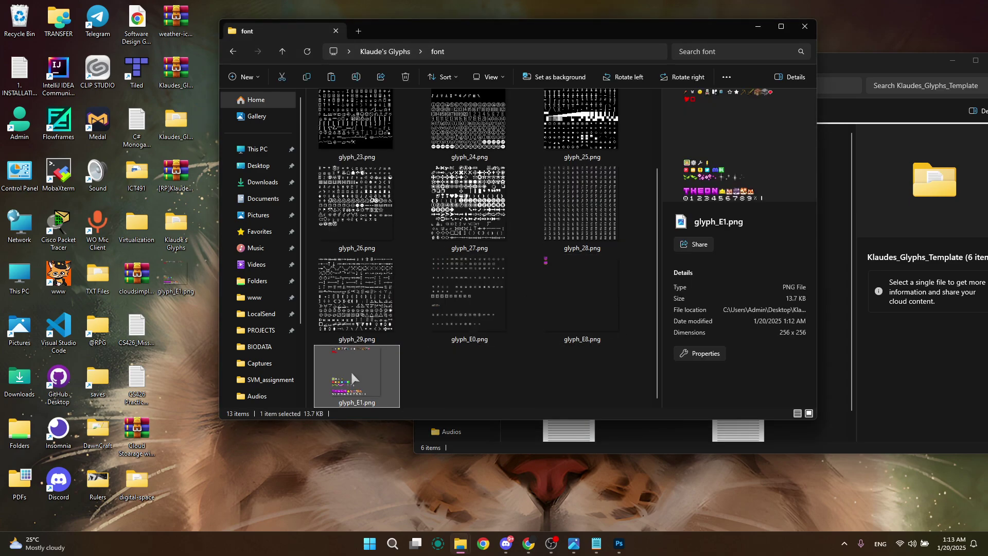
double_click(368, 349)
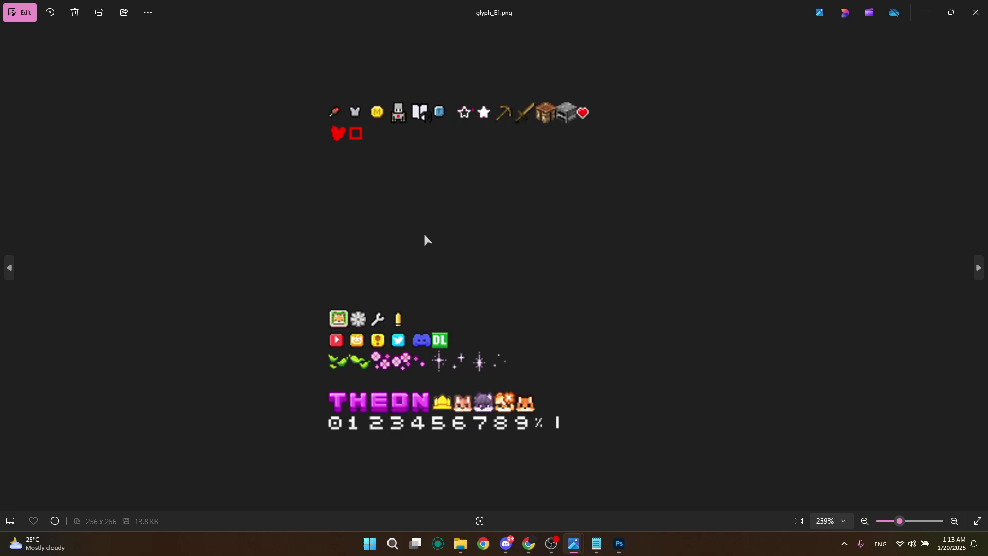
left_click(974, 12)
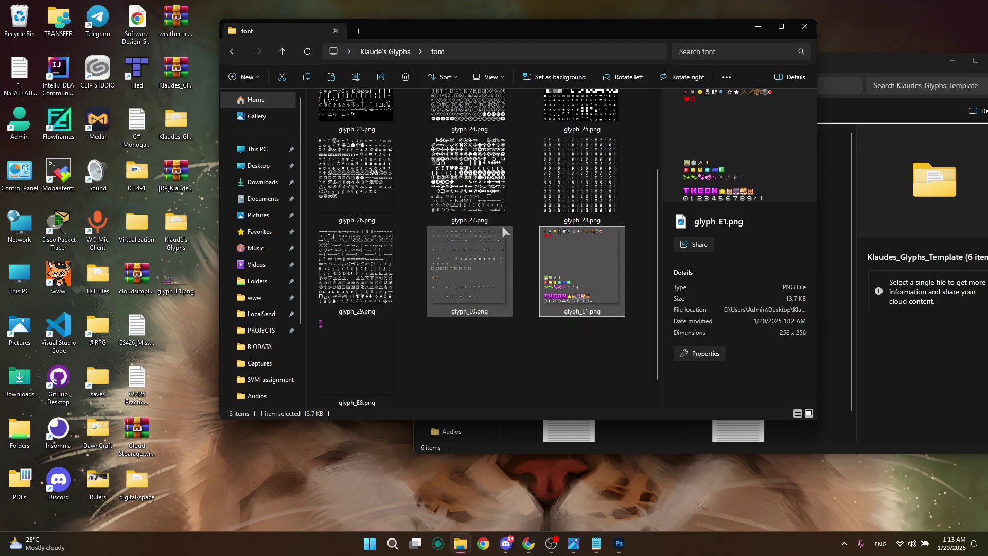
scroll(536, 316, "up", 3)
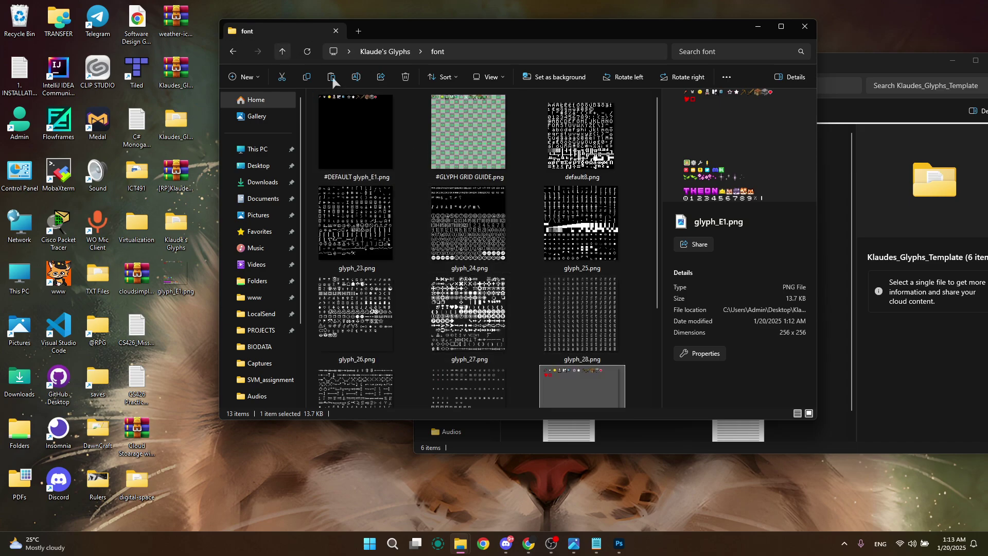
scroll(561, 292, "down", 3)
left_click(535, 354)
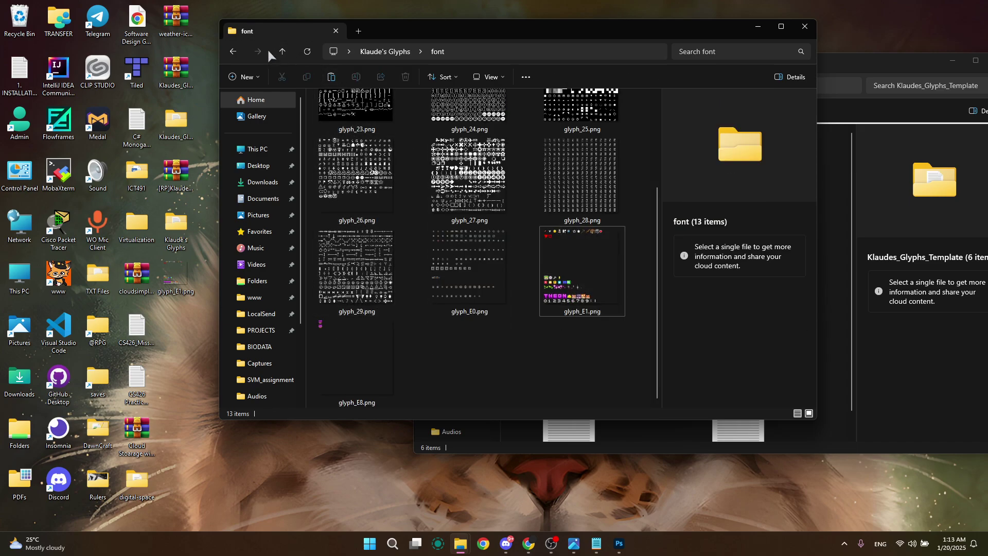
double_click(381, 355)
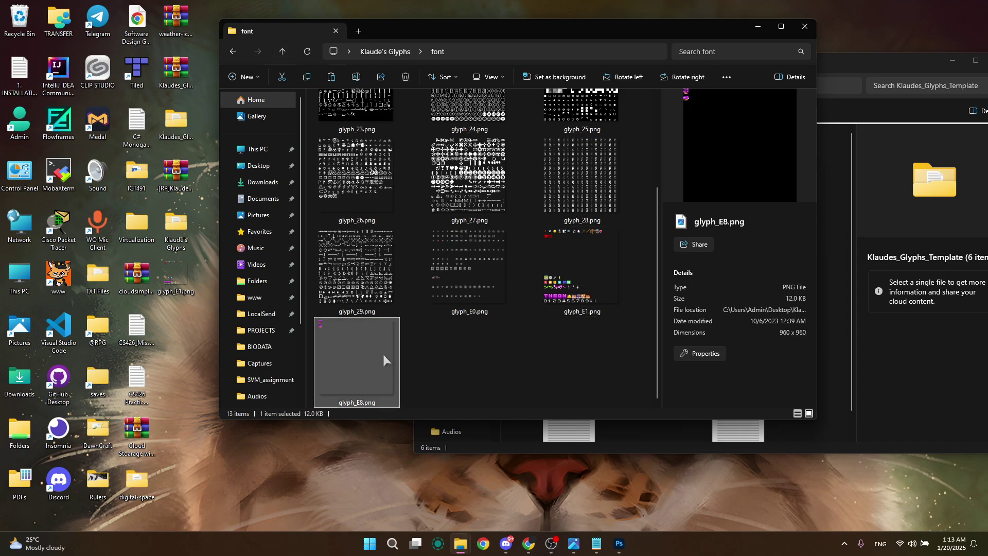
scroll(416, 13, "up", 4)
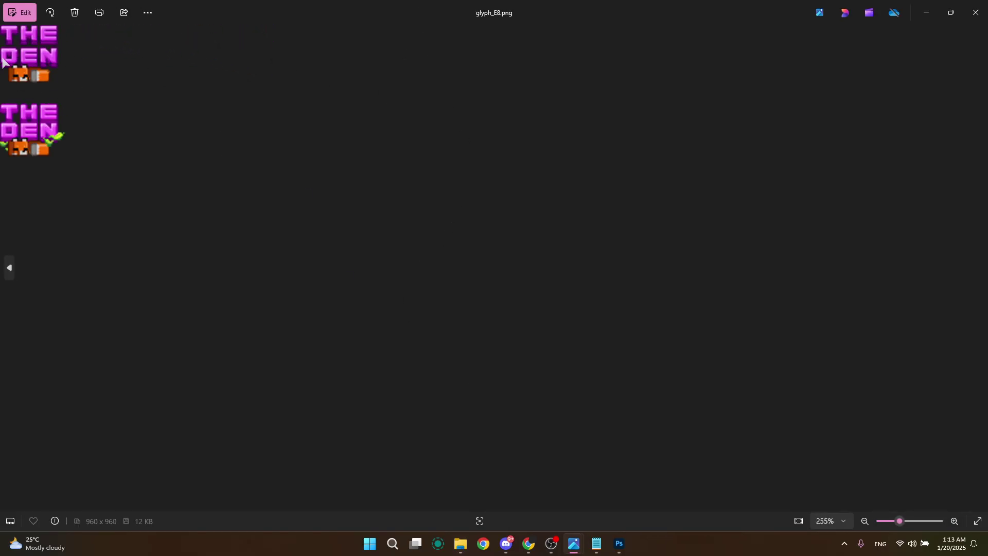
left_click(975, 13)
left_click(549, 293)
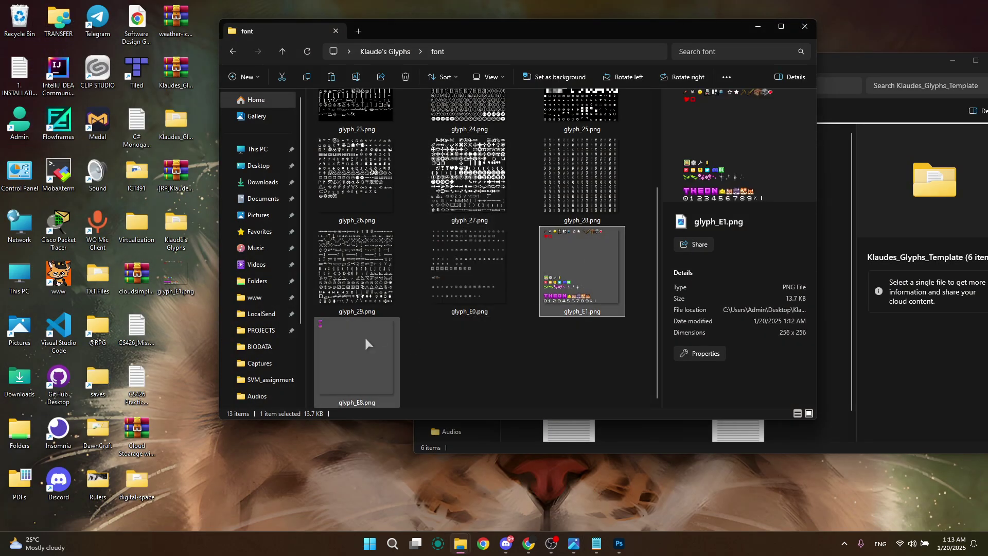
left_click(350, 369)
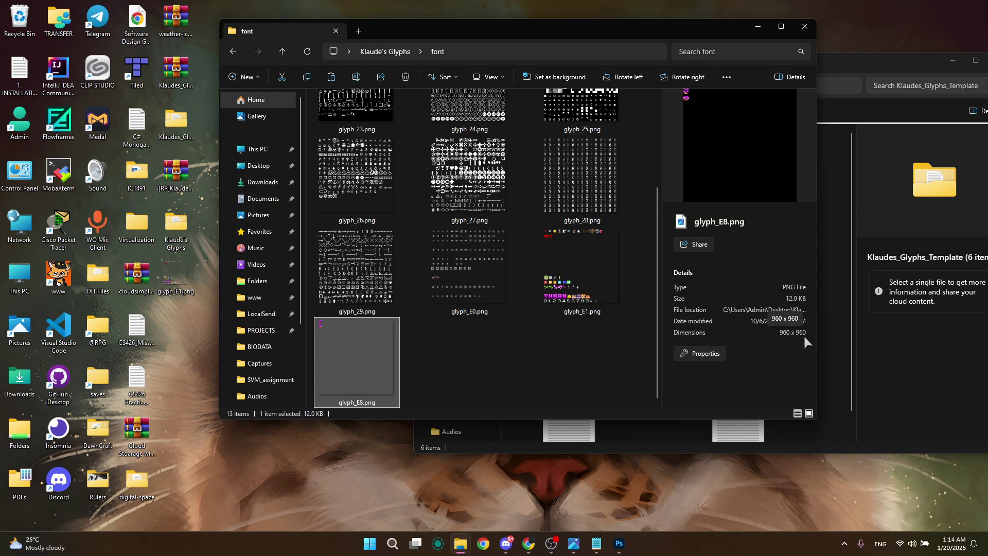
left_click(568, 291)
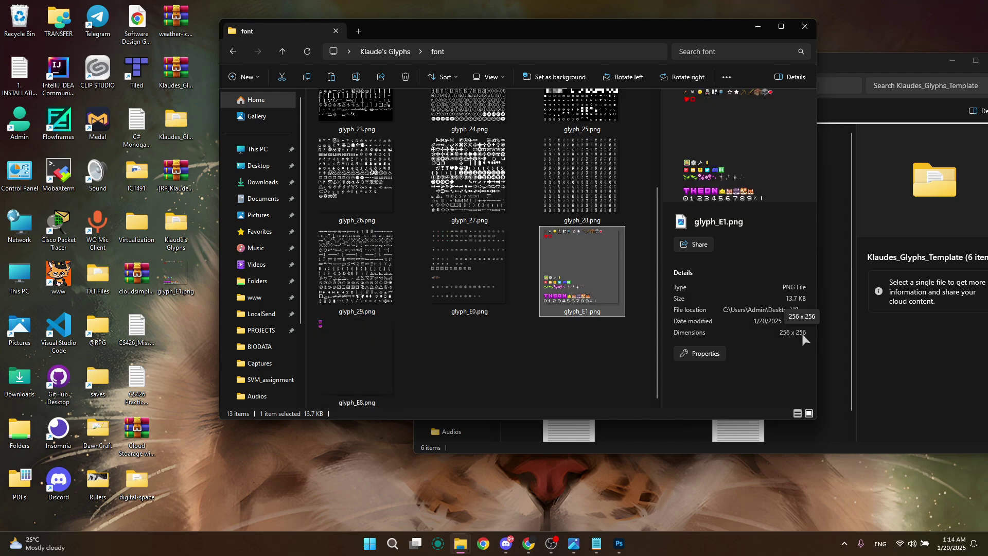
left_click(517, 277)
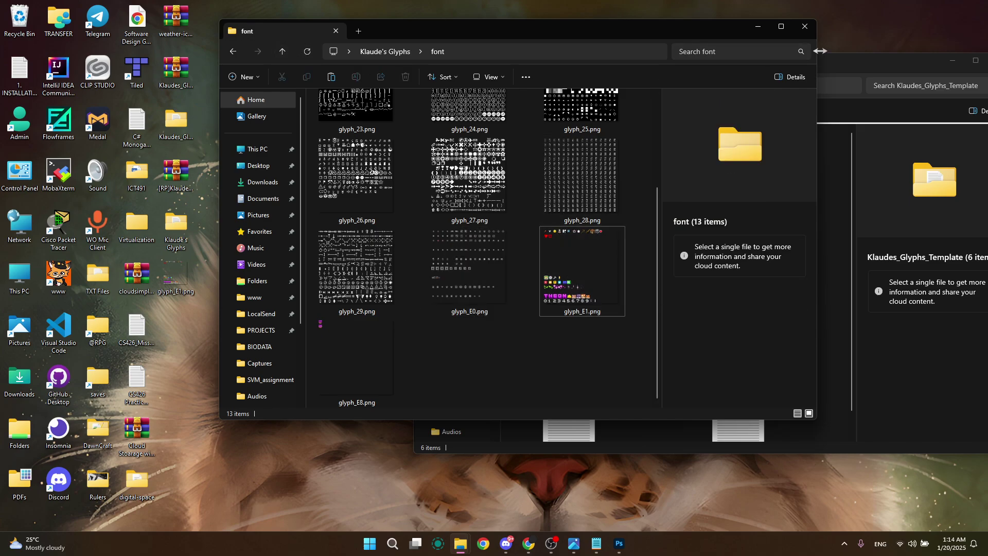
- Archive the Klaude's Glyphs folder with WinRAR as Klaude's Glyphs.zip
left_click(804, 26)
left_click(181, 263)
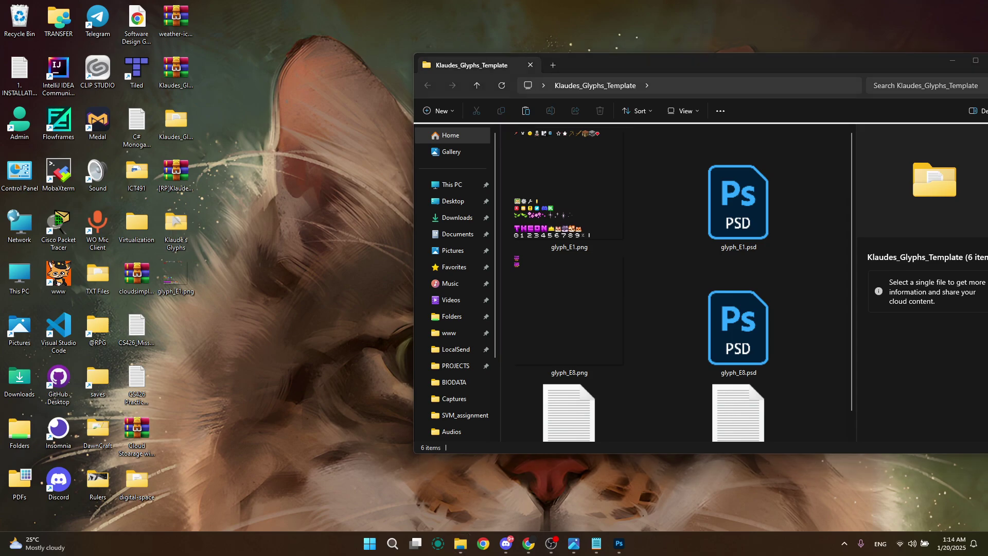
right_click(176, 221)
mouse_move(222, 375)
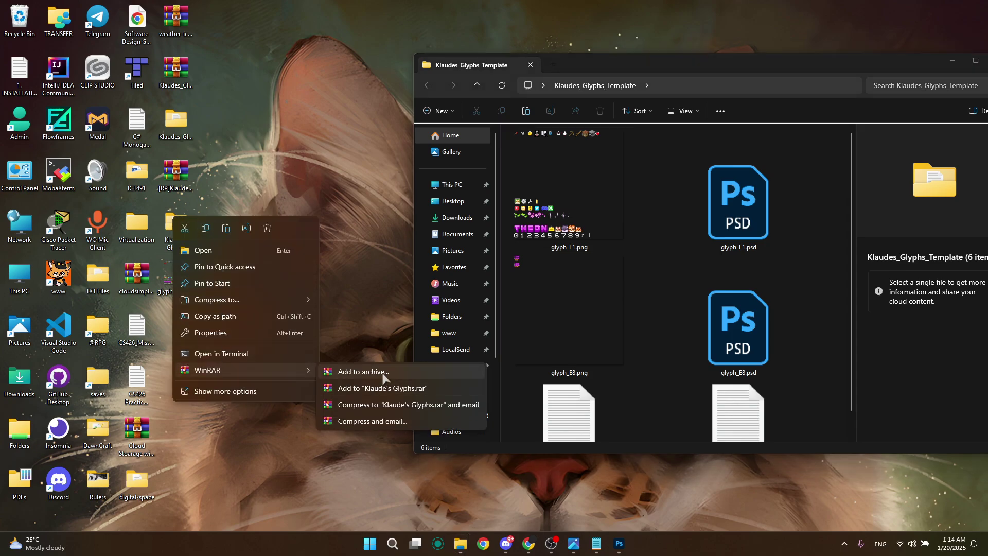
left_click(383, 373)
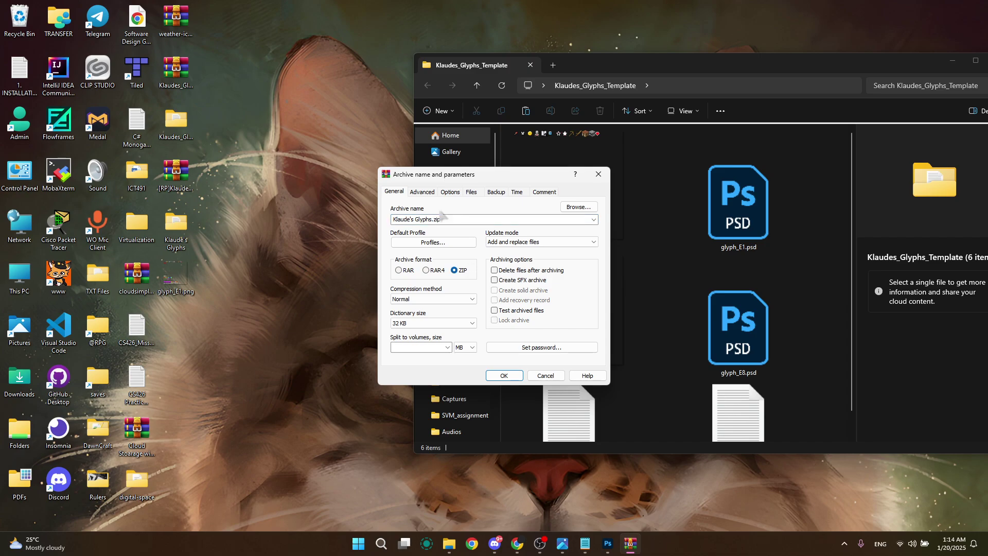
left_click(504, 375)
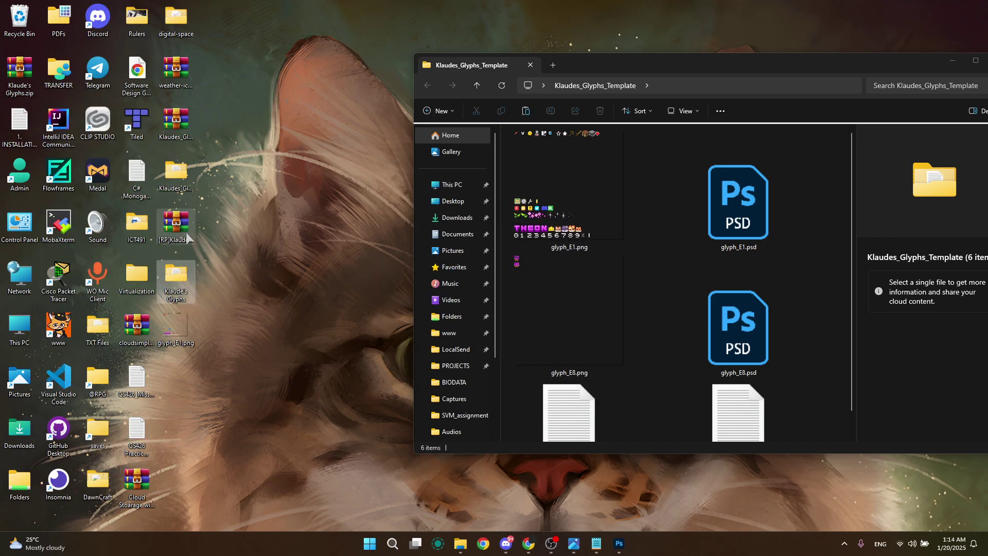
- Place Klaude's Glyphs.zip beside glyph_E1.png and begin renaming it, removing the zip extension
left_click(22, 82)
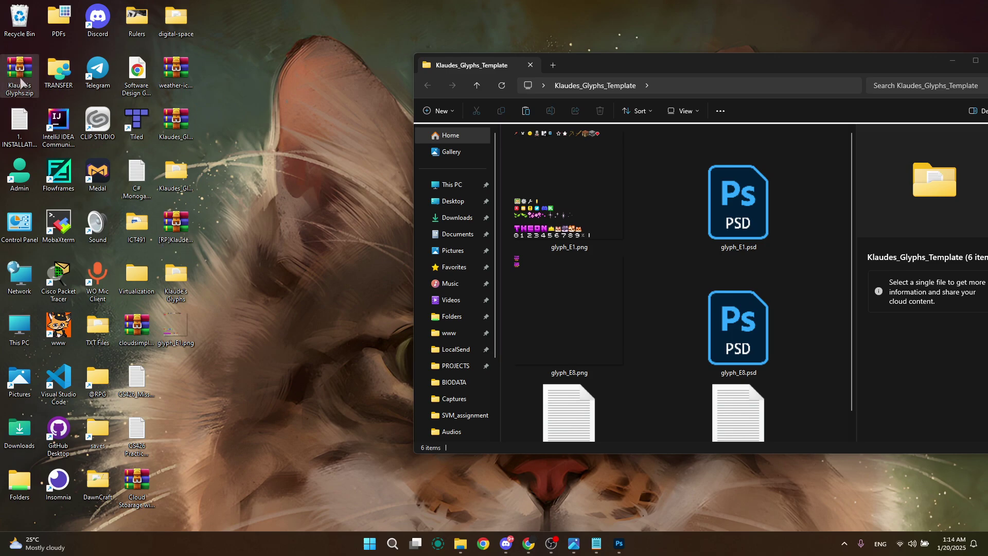
left_click_drag(234, 363, 198, 345)
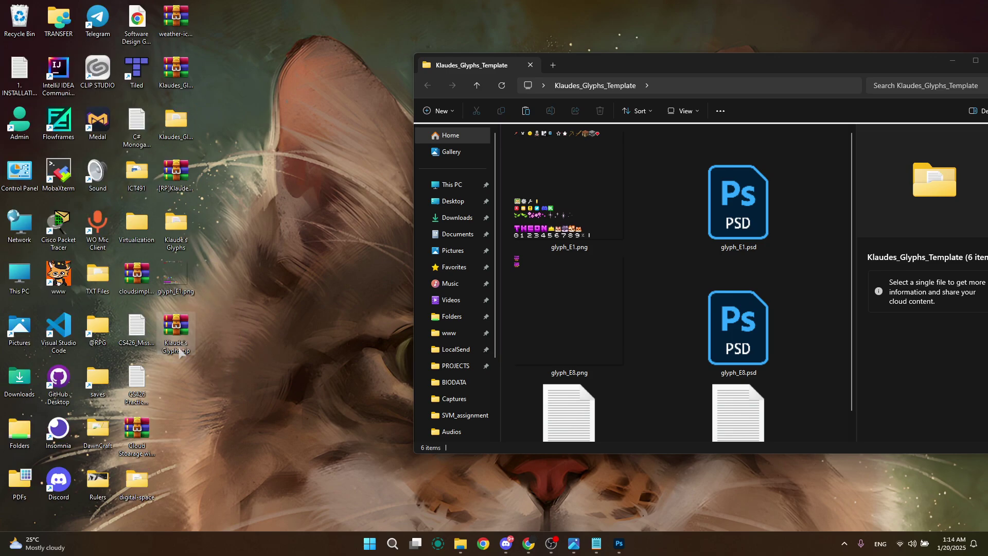
left_click(182, 181)
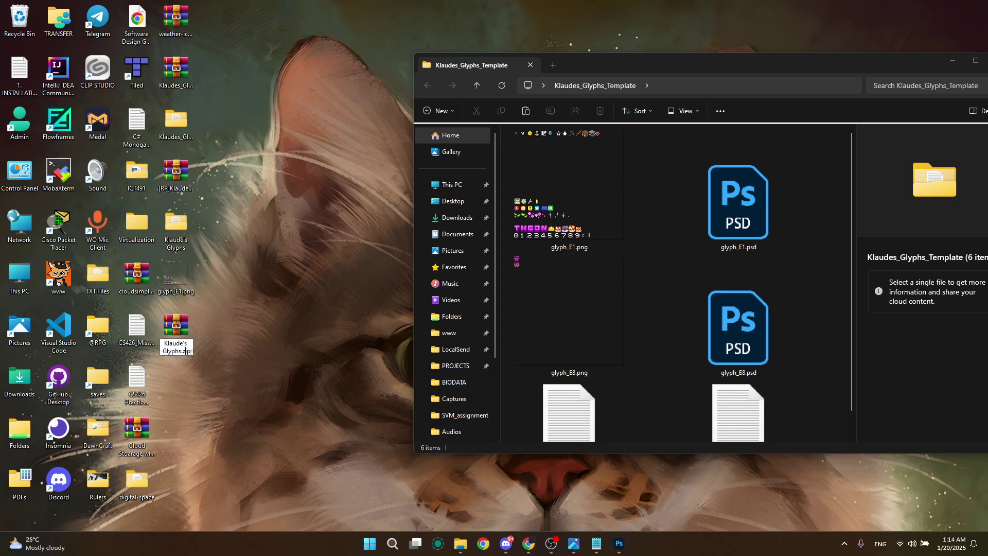
key("BackSpace")
key("BackSpace")
key("BackSpace")
- Rename the archive to Klaude's Glyphs.mcpack and accept the extension change
type("mcpack")
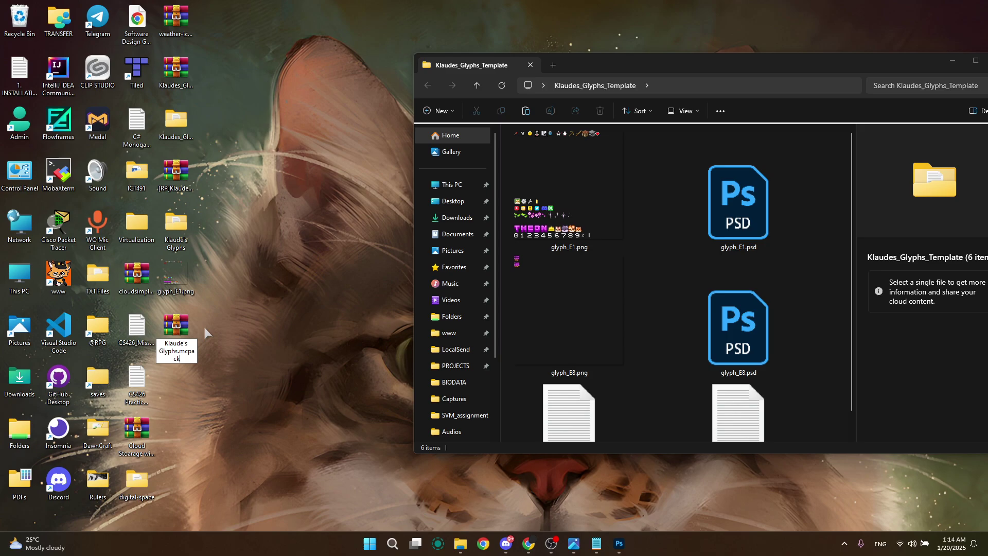
key("Return")
left_click(551, 274)
left_click_drag(267, 304, 307, 339)
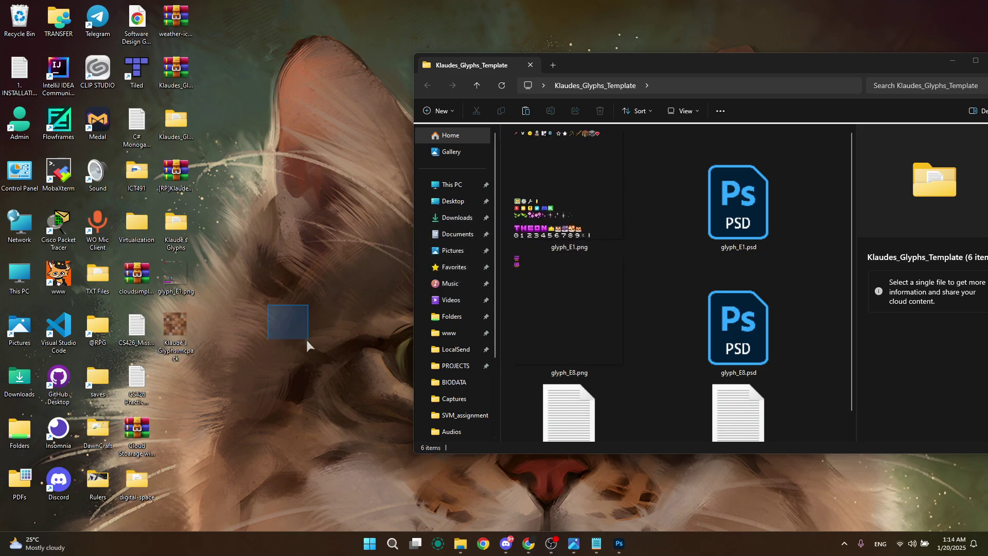
- Open Klaude's Glyphs.mcpack with Minecraft to import it
right_click(175, 331)
mouse_move(288, 159)
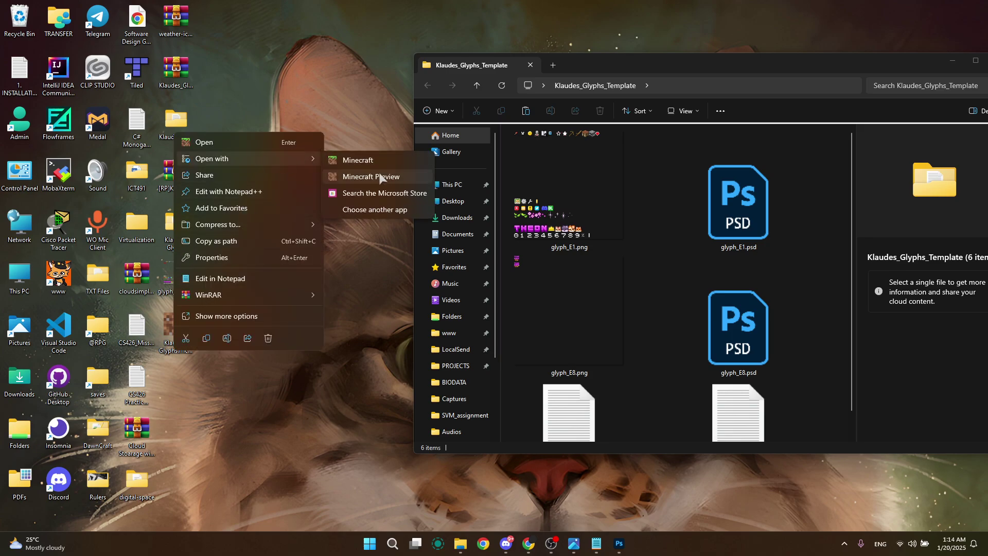
left_click(380, 164)
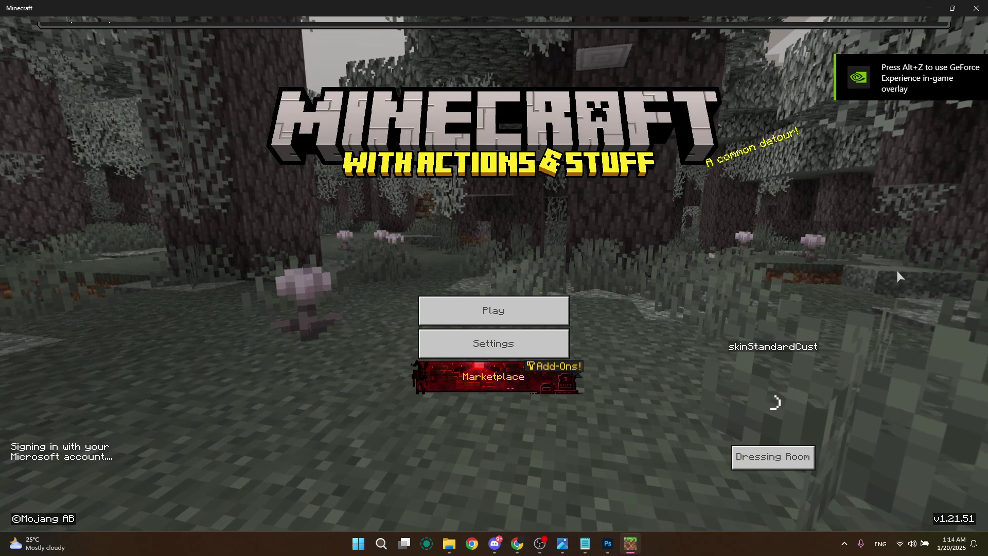
- Reach Minecraft's Storage page through Settings and the global resource packs
left_click(484, 344)
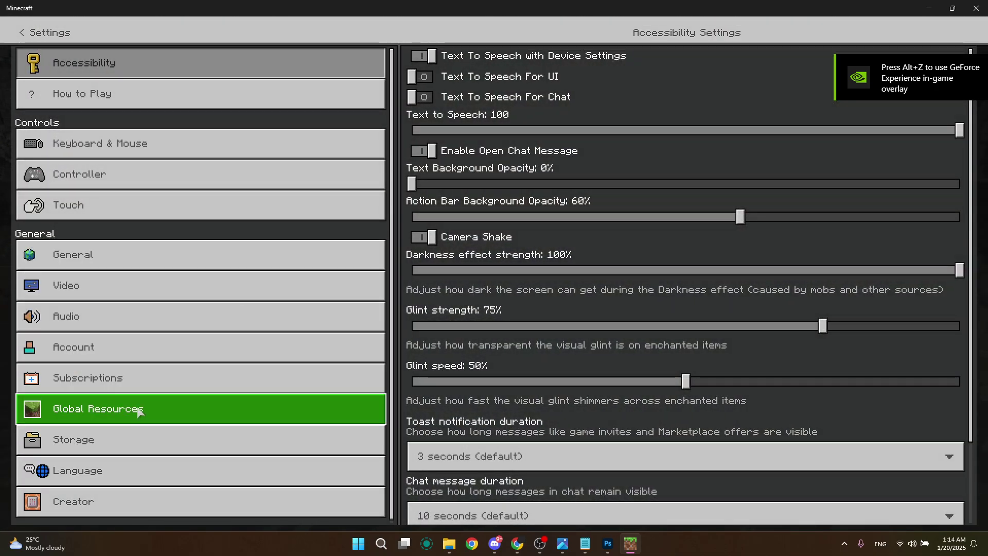
left_click(139, 410)
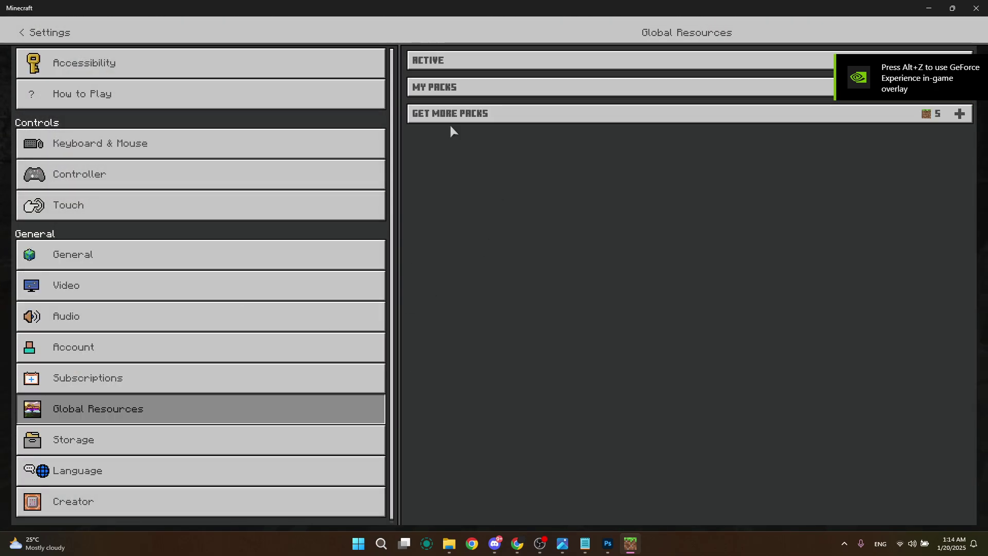
left_click(77, 439)
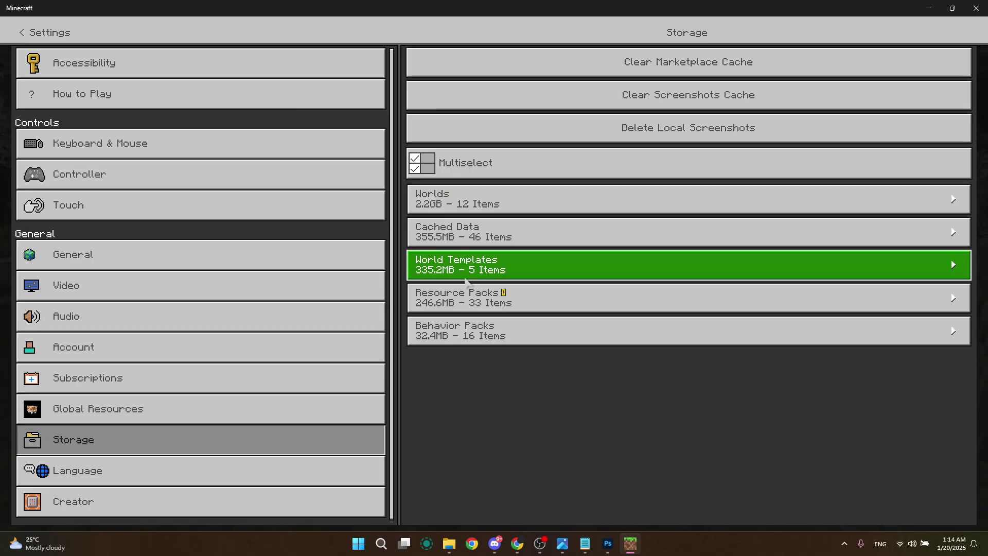
left_click(21, 32)
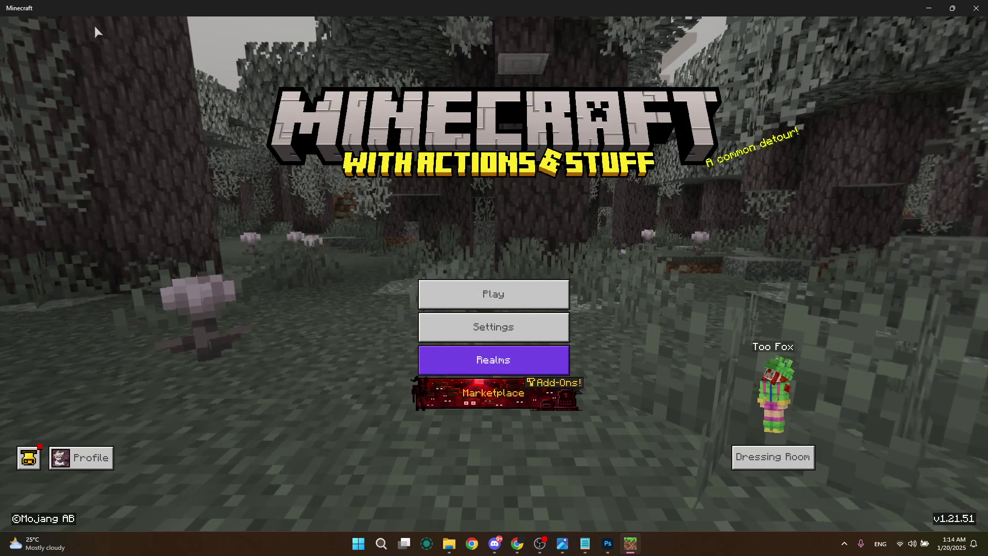
left_click(427, 328)
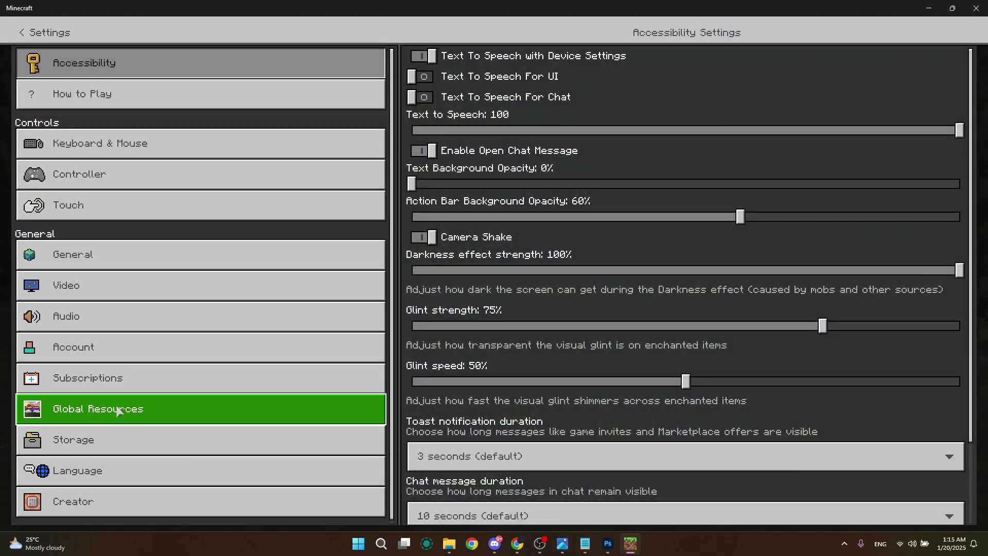
left_click(117, 410)
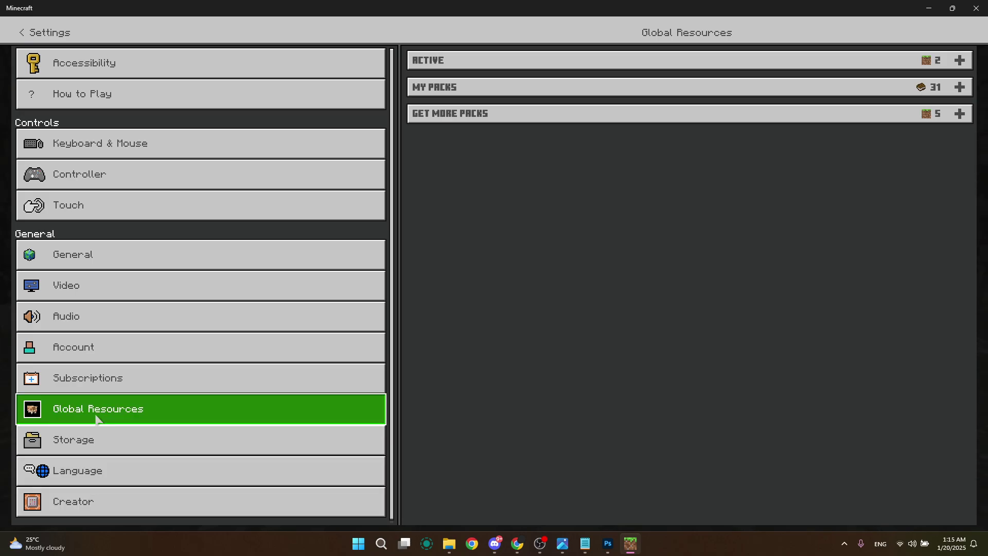
left_click(79, 445)
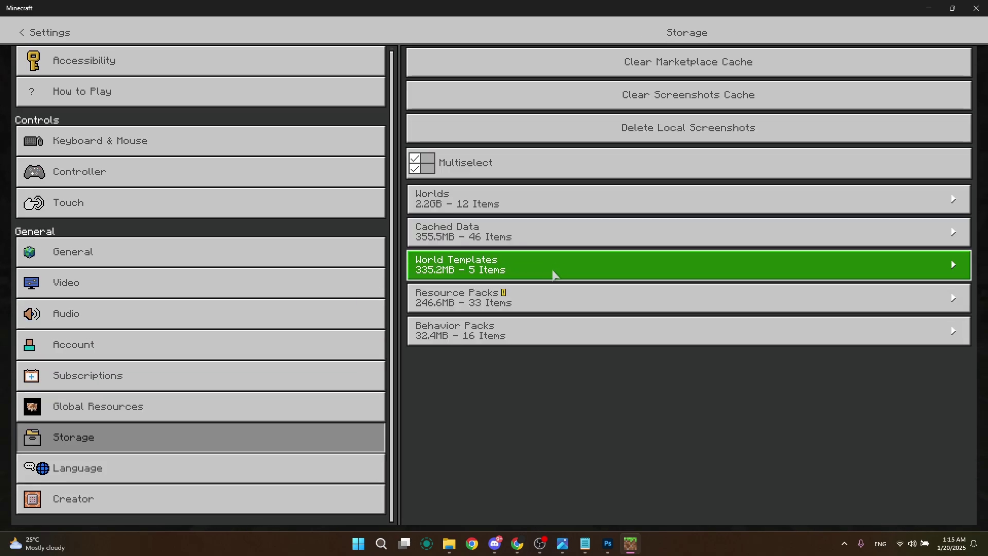
- Delete the stored Klaude's Glyphs pack, return to the main menu, and shrink the game window
left_click(478, 303)
scroll(457, 305, "down", 10)
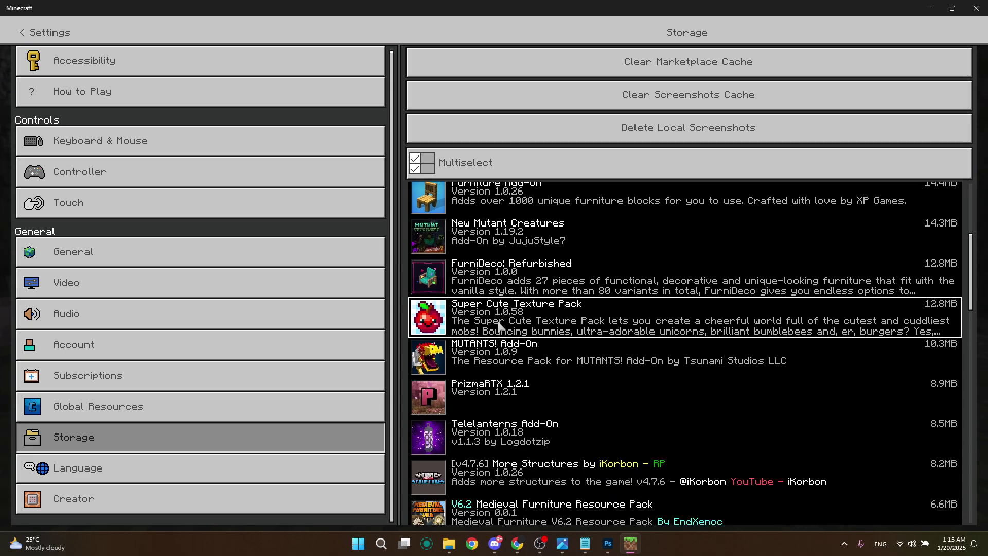
scroll(510, 324, "down", 10)
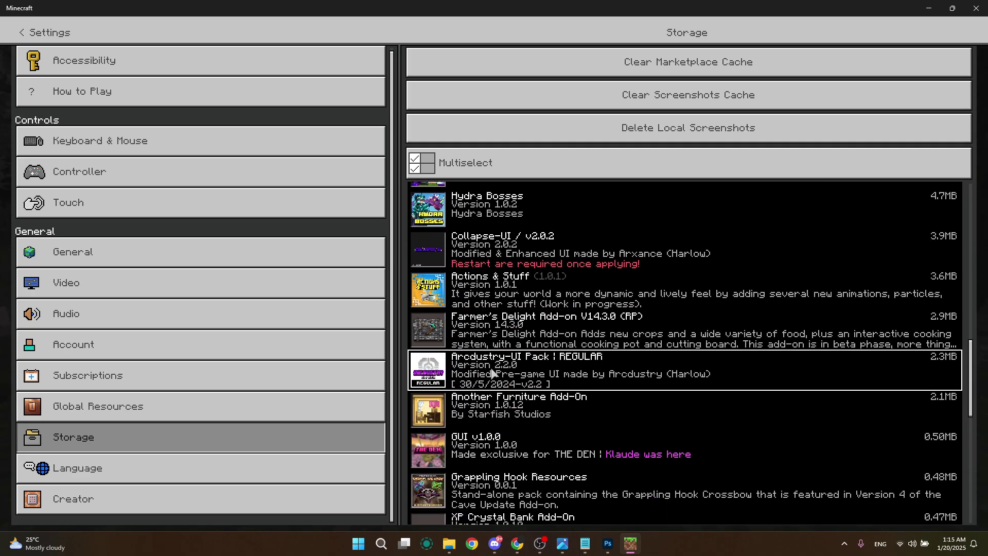
scroll(511, 361, "down", 8)
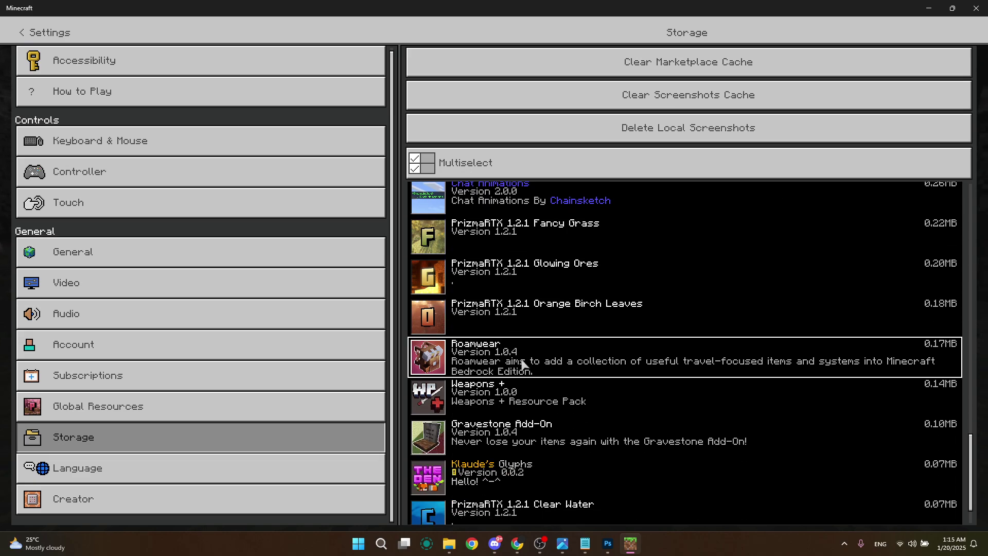
left_click(516, 428)
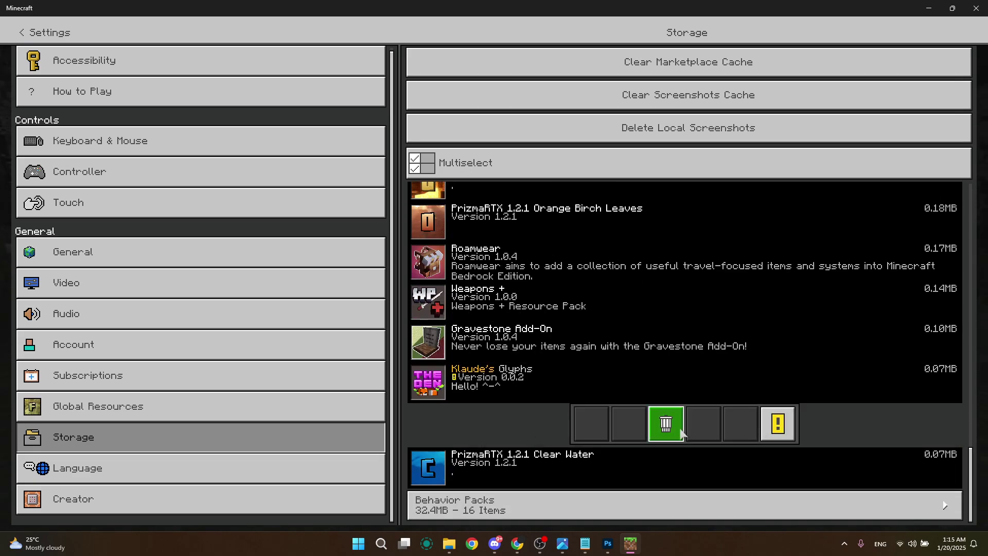
left_click(665, 423)
left_click(493, 304)
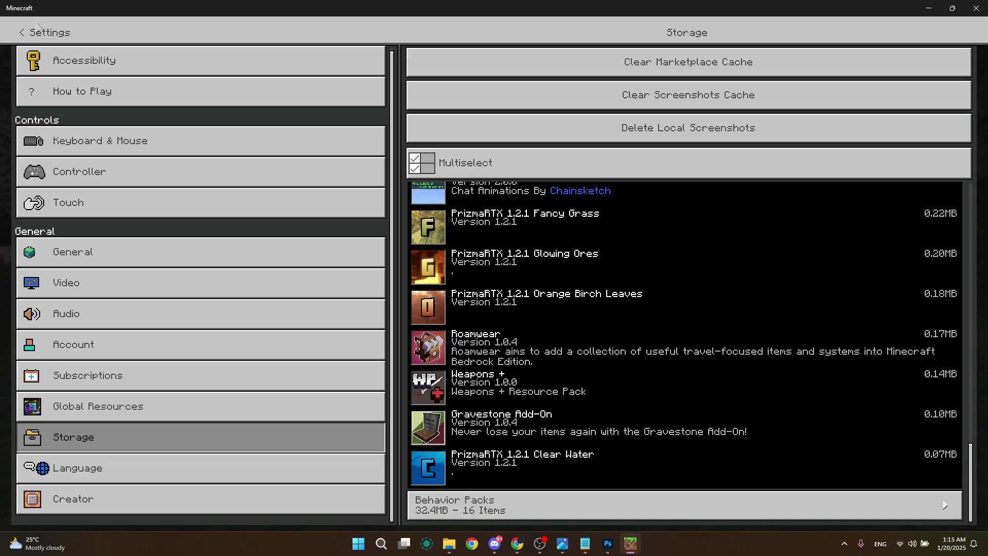
left_click(37, 25)
key("super+Down")
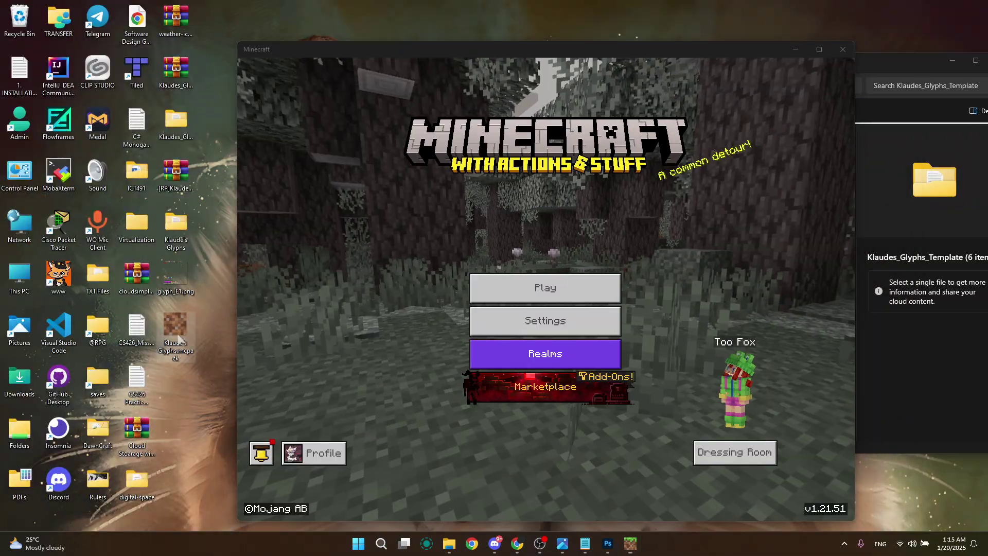
- Import Klaude's Glyphs.mcpack into Minecraft again, then bring up the worlds list
right_click(178, 337)
mouse_move(236, 165)
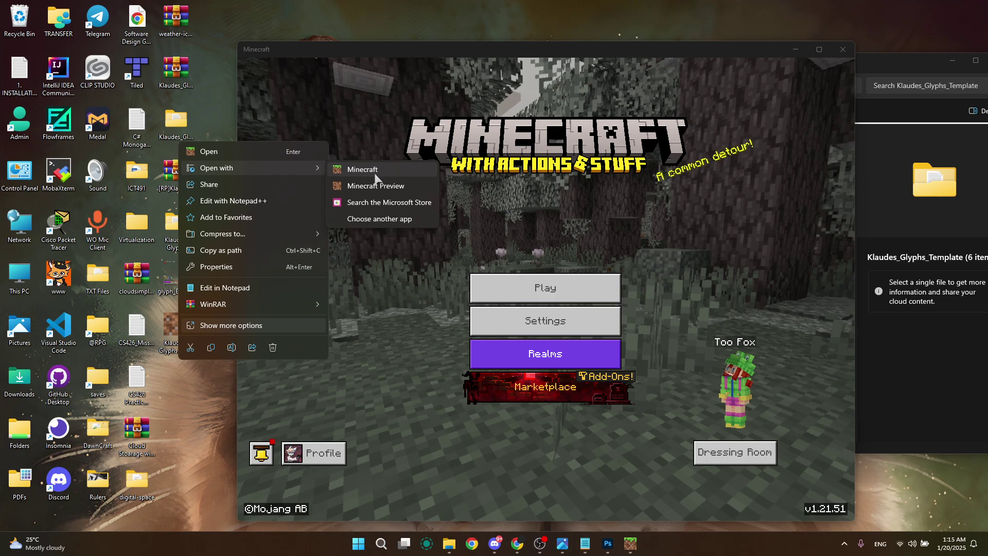
left_click(375, 176)
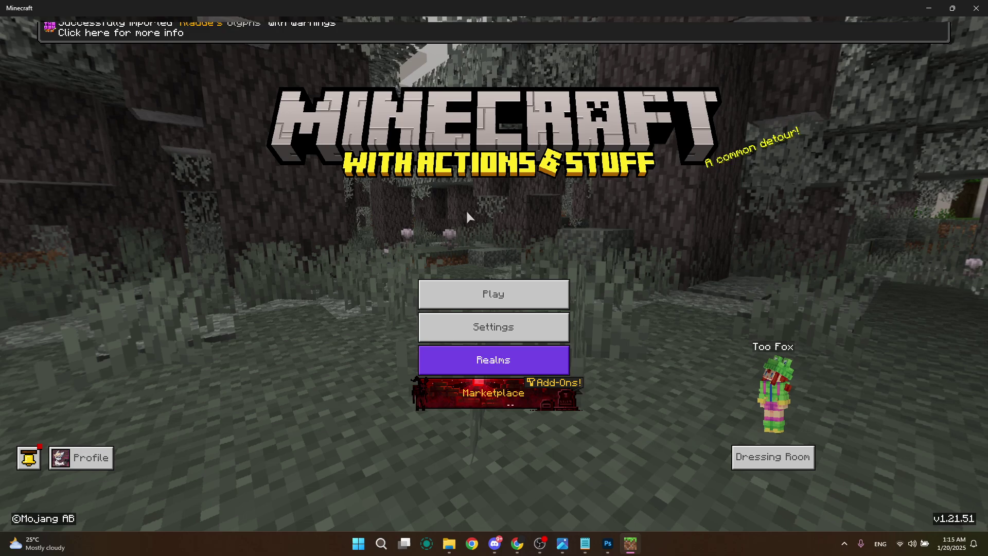
left_click(476, 294)
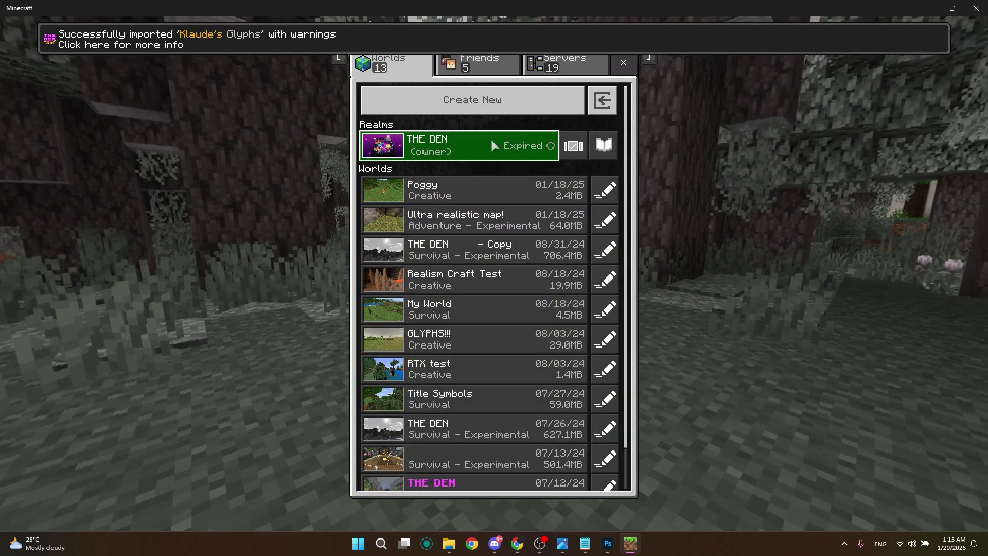
- Start a new world, activate the Klaude's Glyphs resource pack, and enable shared packs
left_click(502, 101)
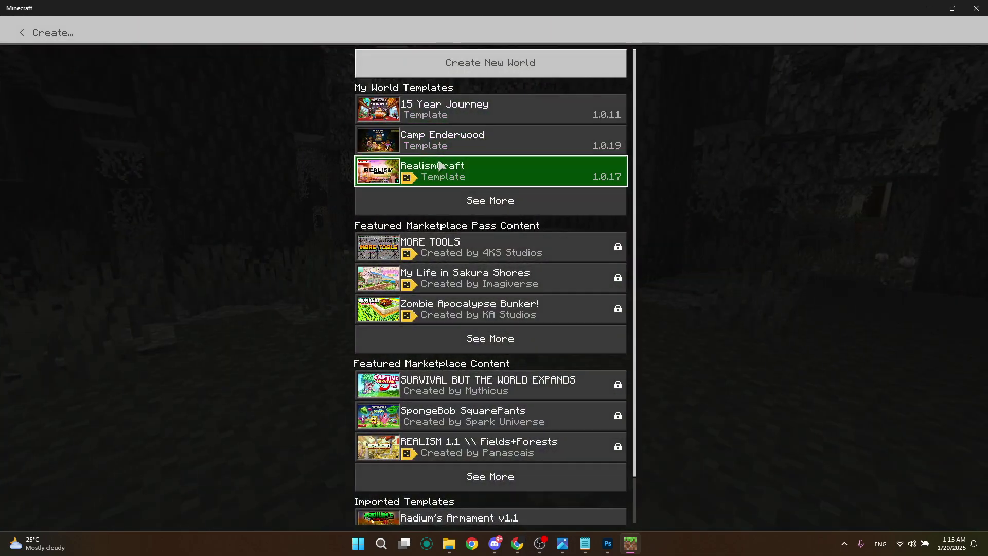
left_click(439, 165)
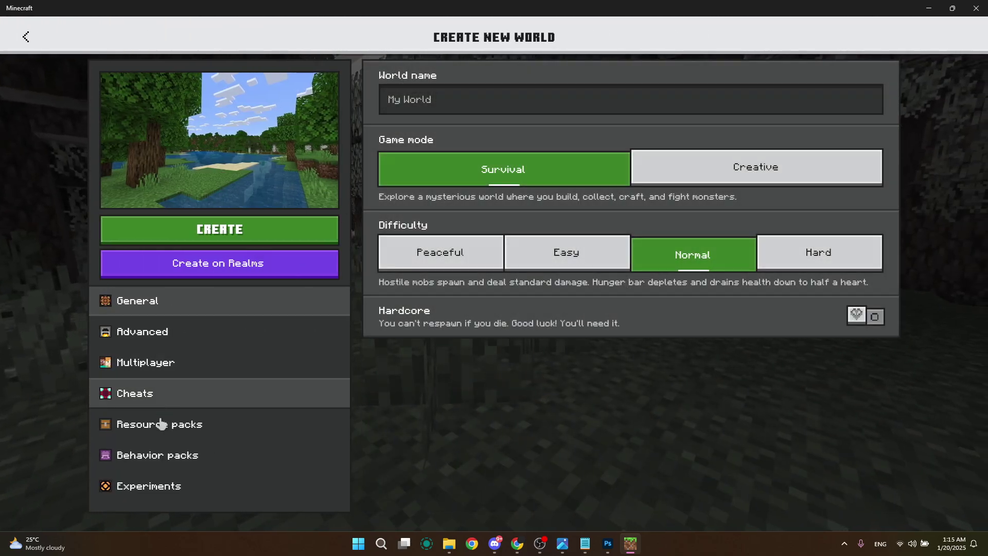
left_click(207, 419)
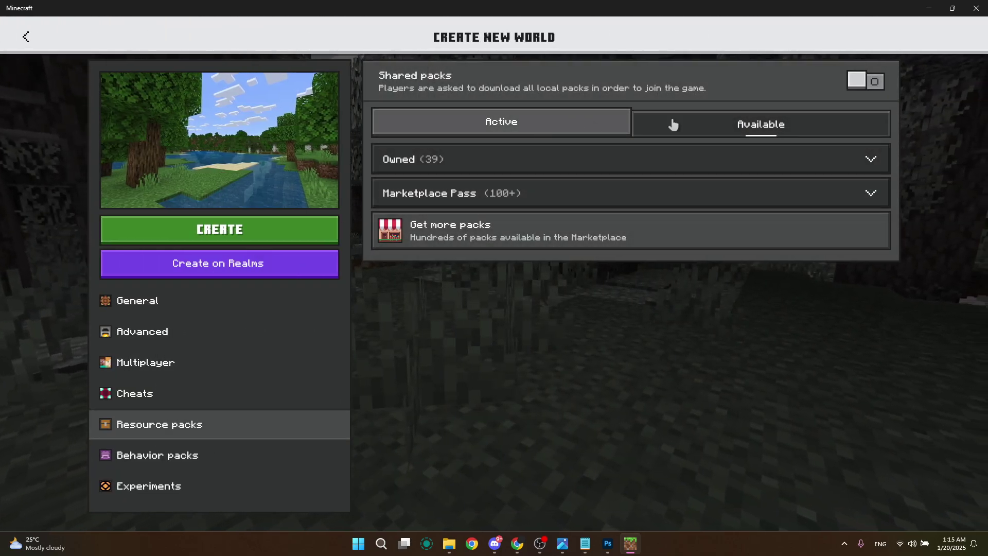
left_click(528, 163)
scroll(509, 267, "down", 5)
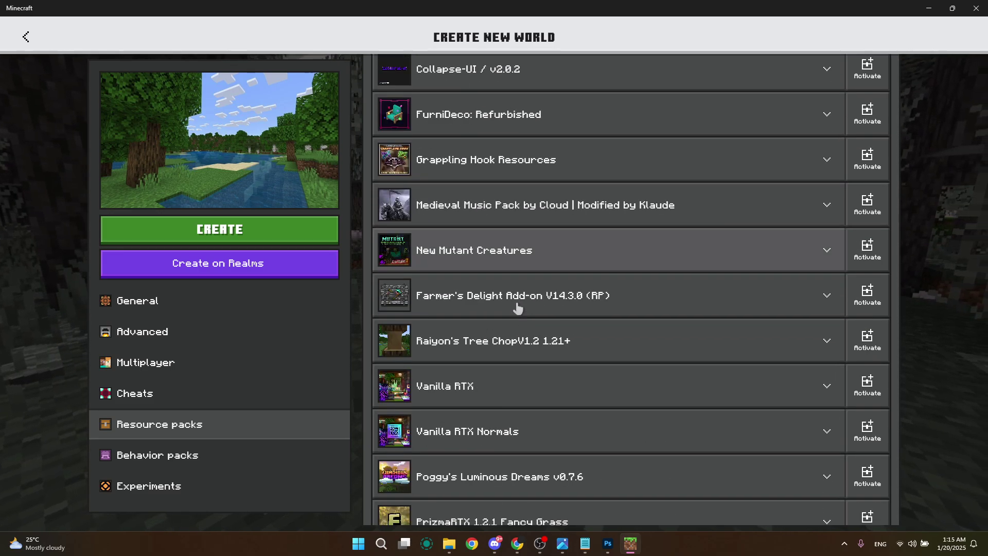
scroll(517, 308, "down", 10)
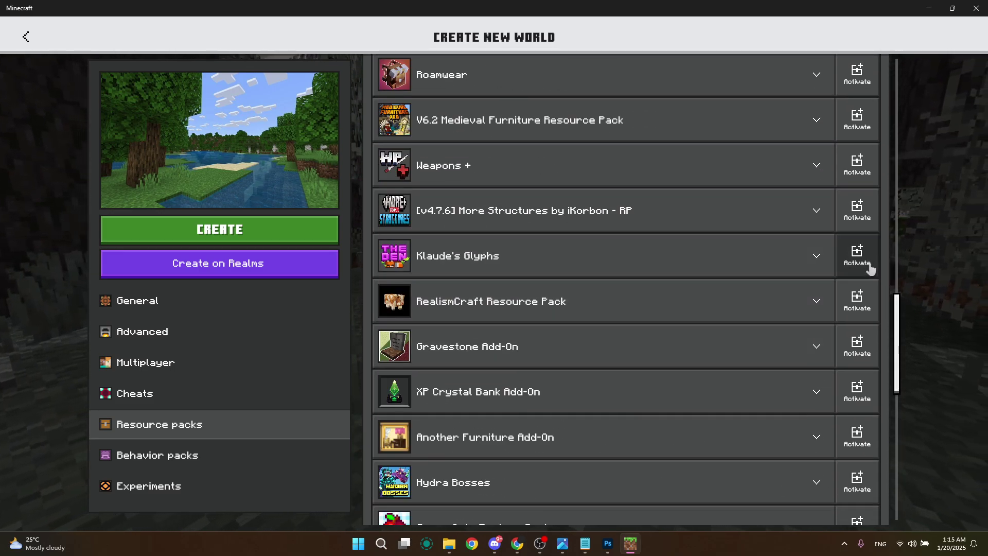
left_click(857, 257)
scroll(693, 293, "up", 15)
left_click(501, 124)
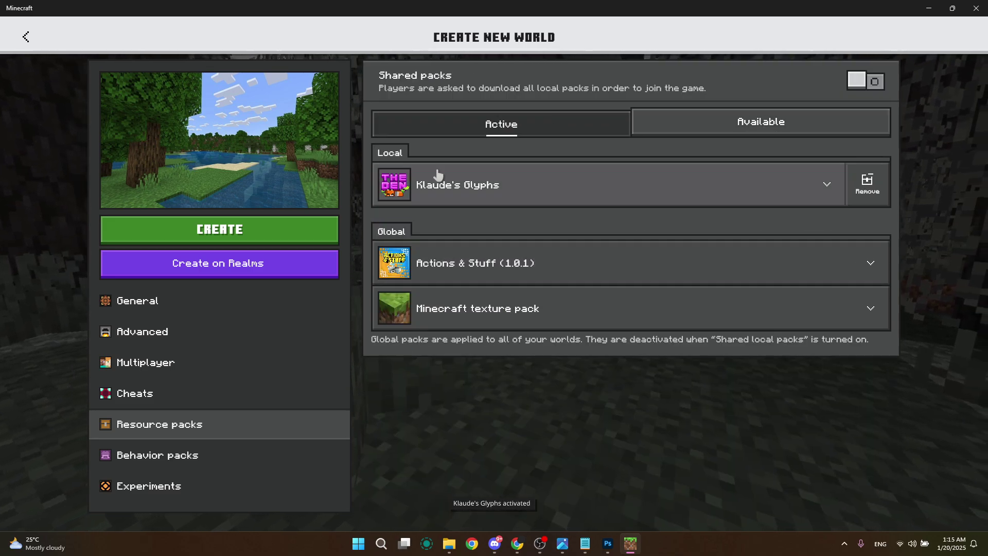
left_click(857, 82)
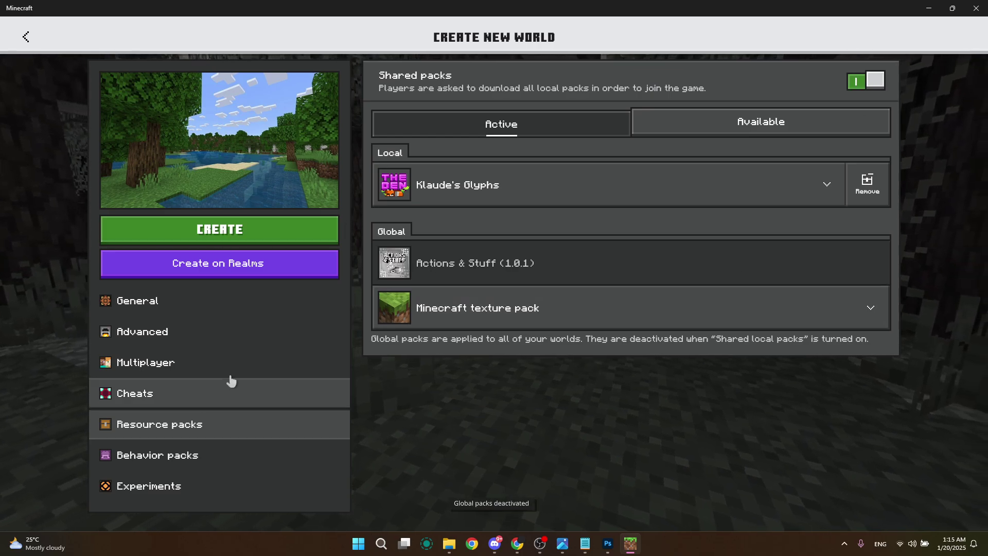
- Set the world to Creative, name it Tutorial, and create it
left_click(180, 304)
left_click(741, 167)
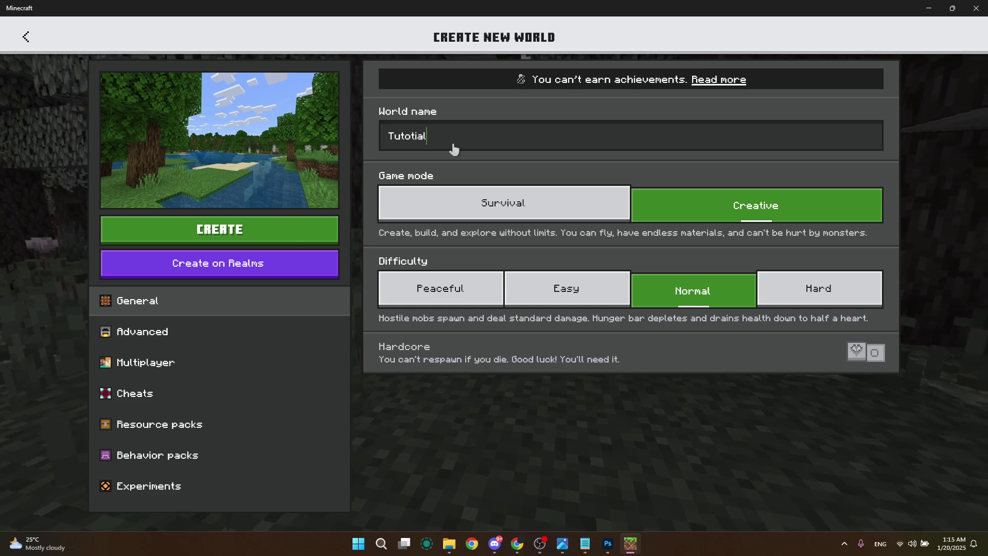
key("BackSpace")
key("BackSpace")
key("BackSpace")
key("BackSpace")
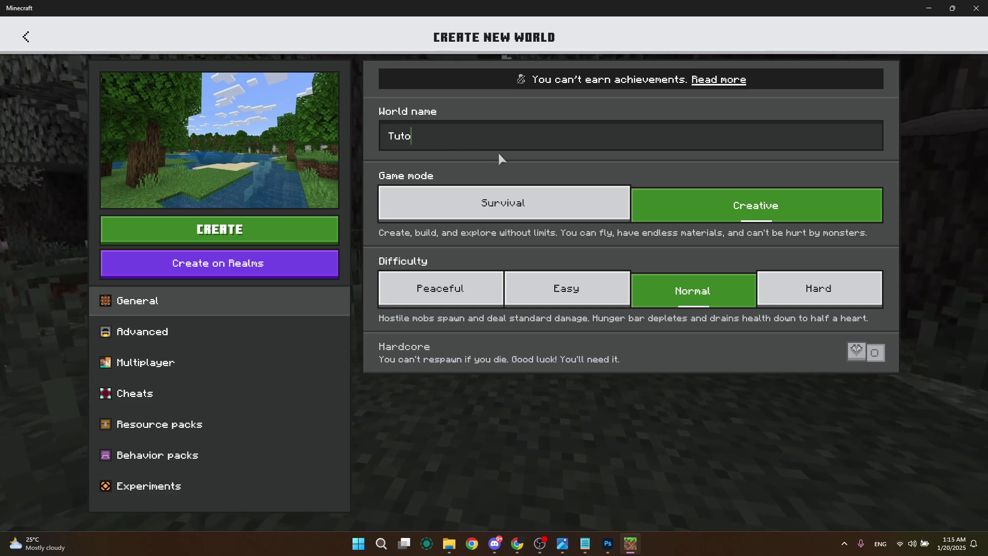
type("rial")
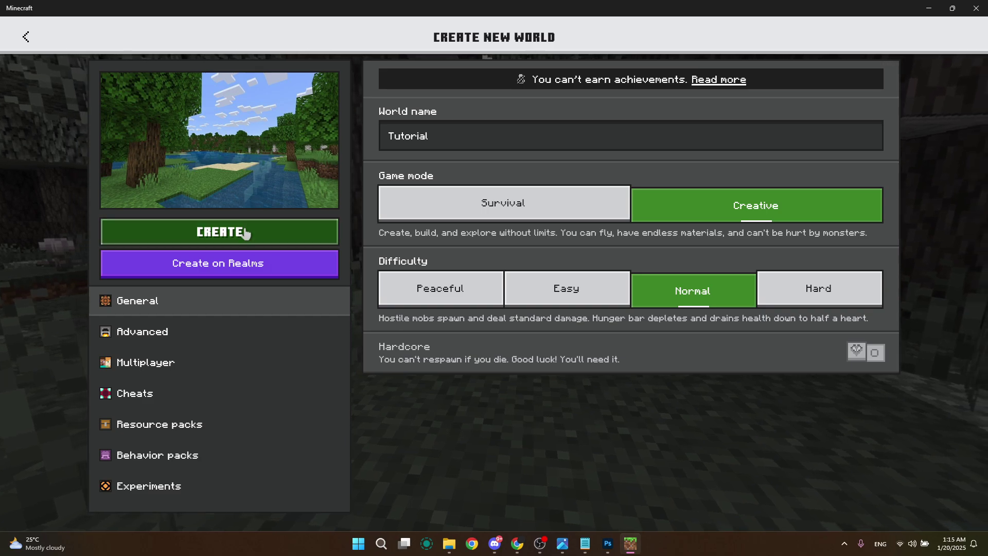
left_click(221, 229)
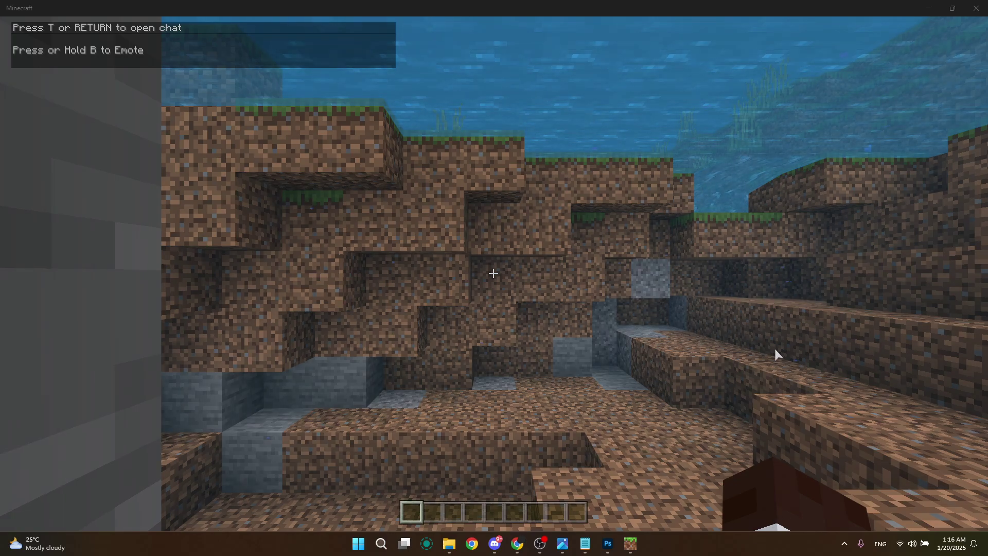
- Swim to the surface, walk onto the grass, check the creative inventory, then pause the game
key("space")
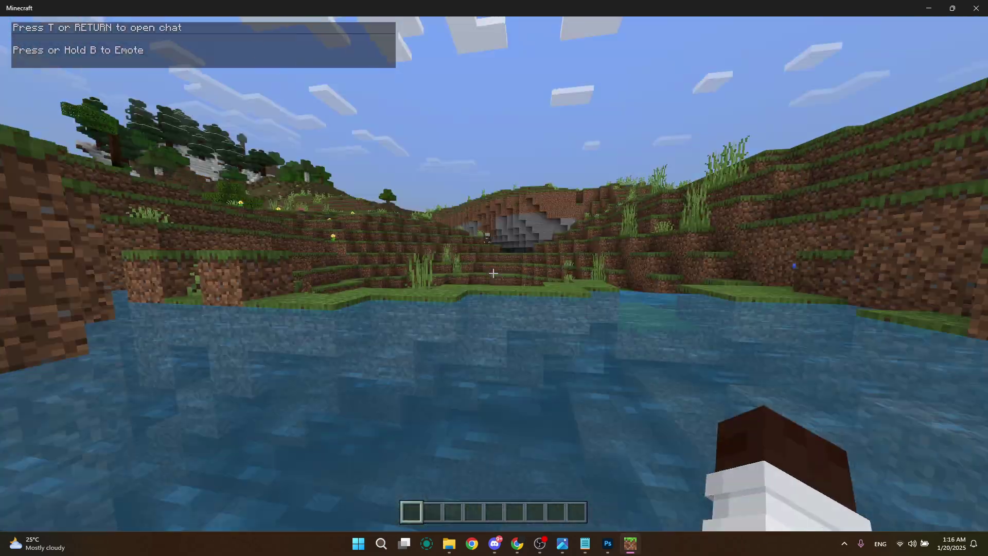
key("w")
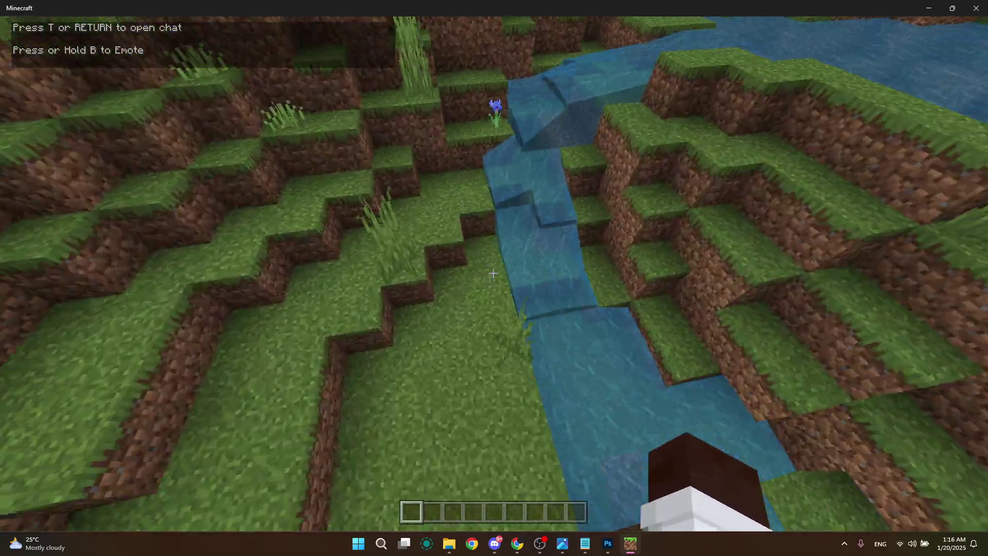
mouse_move(493, 273)
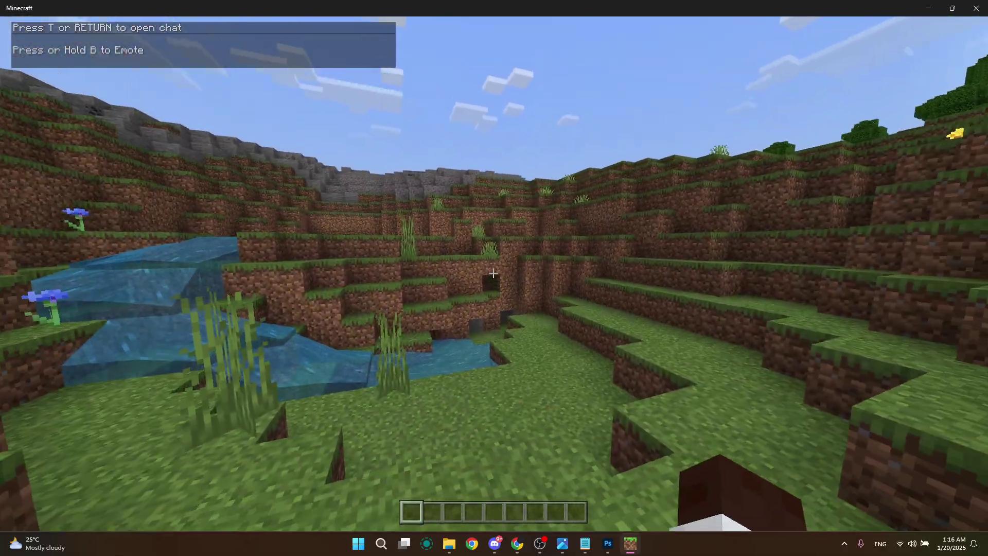
key("e")
key("e")
key("s")
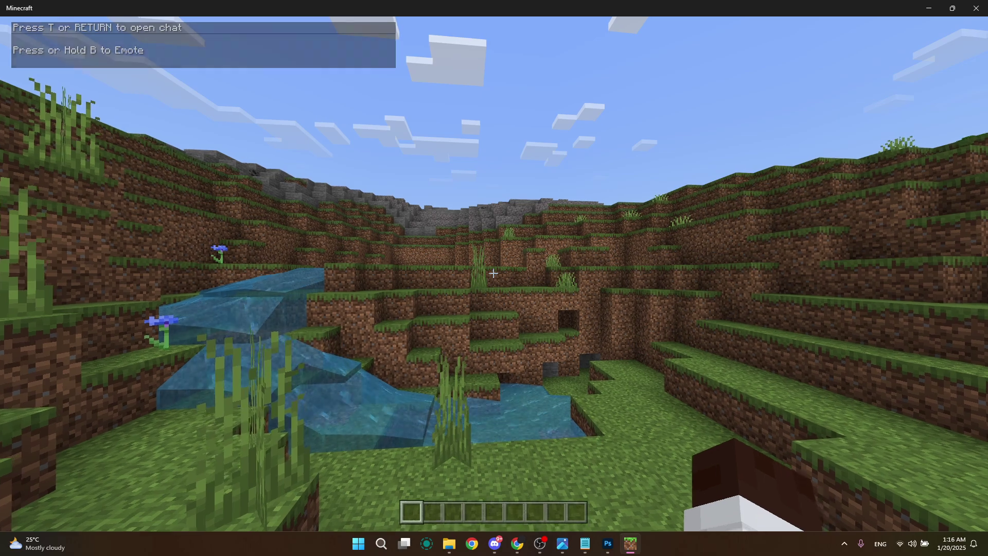
key("Escape")
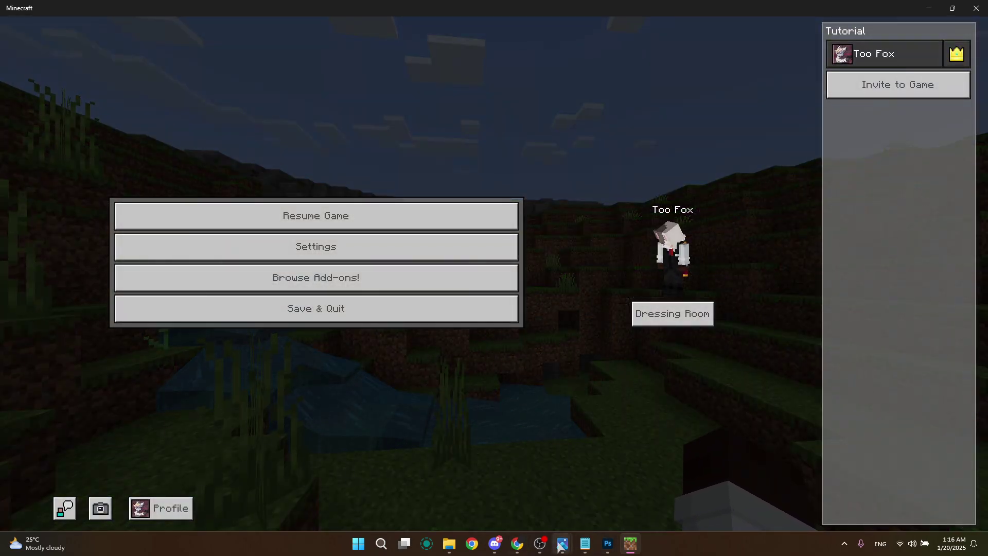
- Bring the browser forward on the Bedrock Wiki Emojis & Symbols page
left_click(510, 547)
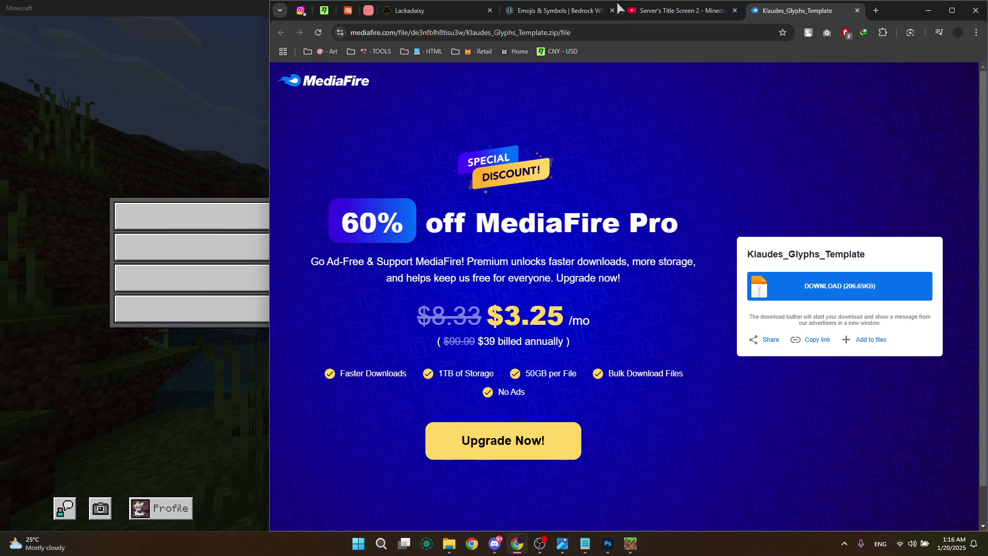
left_click(507, 11)
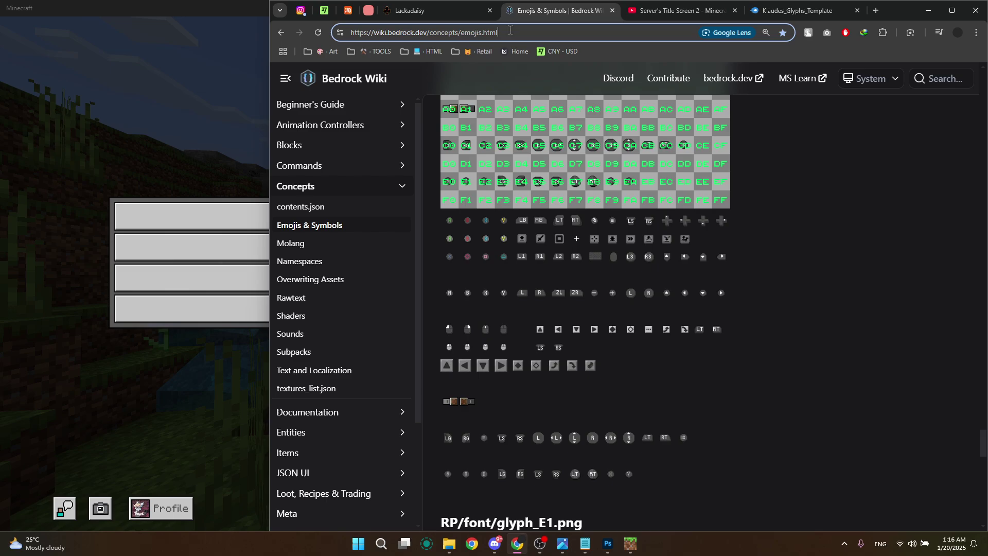
key("shift+Left")
key("shift+Left")
key("shift+Left")
key("shift+Left")
key("shift+Left")
key("shift+Left")
key("shift+Left")
key("shift+Left")
key("shift+Left")
key("shift+Left")
key("shift+Left")
key("shift+Left")
key("shift+Left")
key("shift+Left")
key("shift+Left")
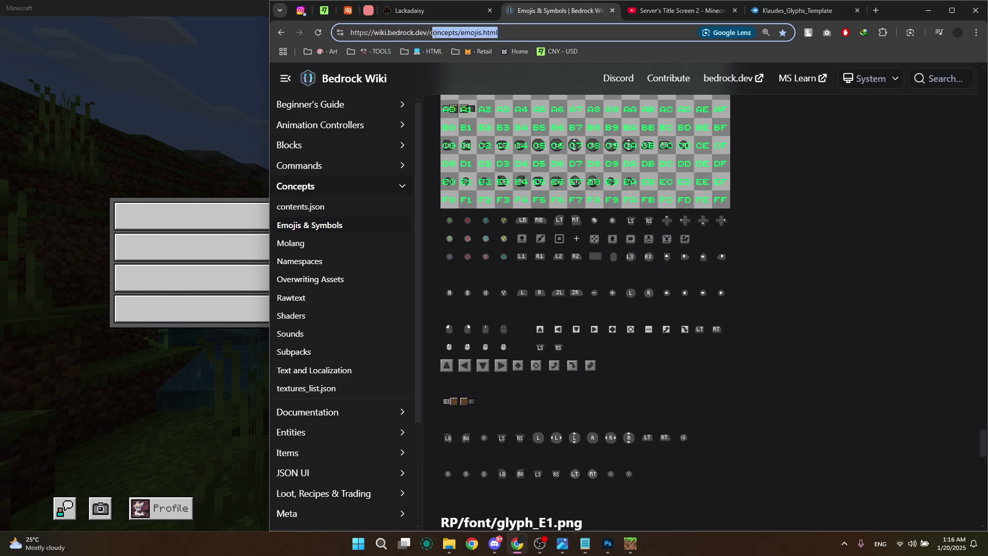
left_click(505, 34)
left_click(825, 216)
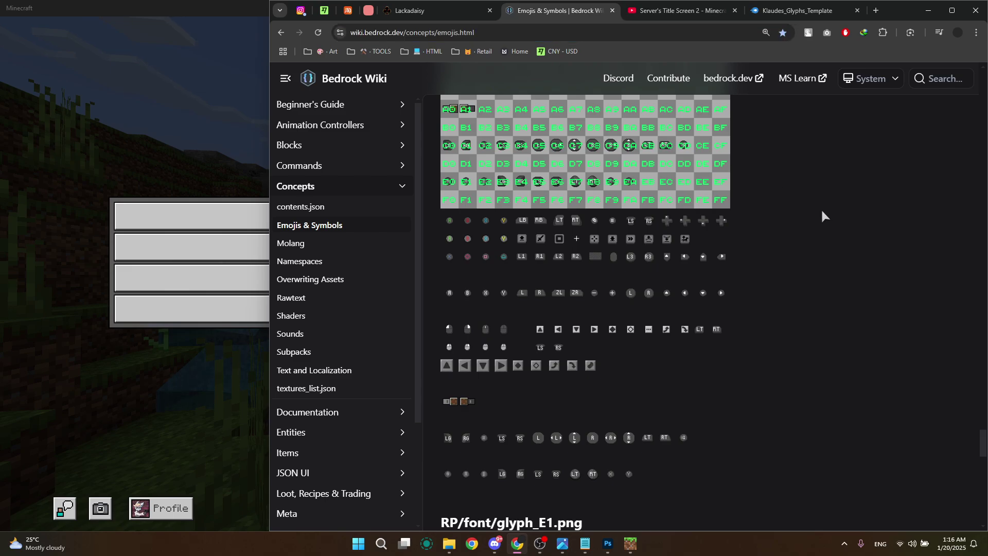
- Scroll through the page and clear the old hex code from the converter field
scroll(951, 263, "up", 5)
left_click_drag(983, 436, 983, 521)
scroll(660, 328, "up", 4)
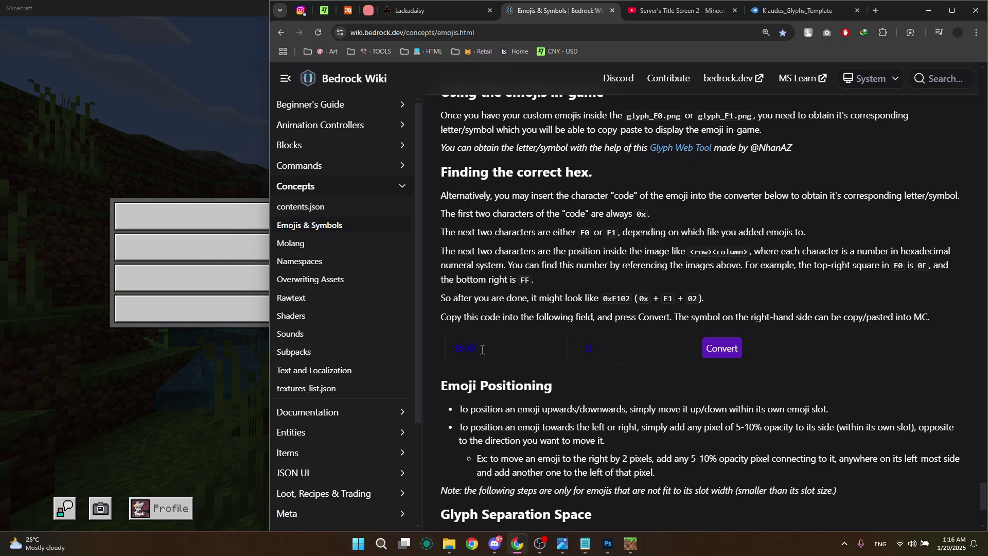
scroll(521, 347, "up", 2)
scroll(474, 350, "down", 2)
scroll(488, 341, "up", 5)
scroll(515, 345, "down", 4)
key("BackSpace")
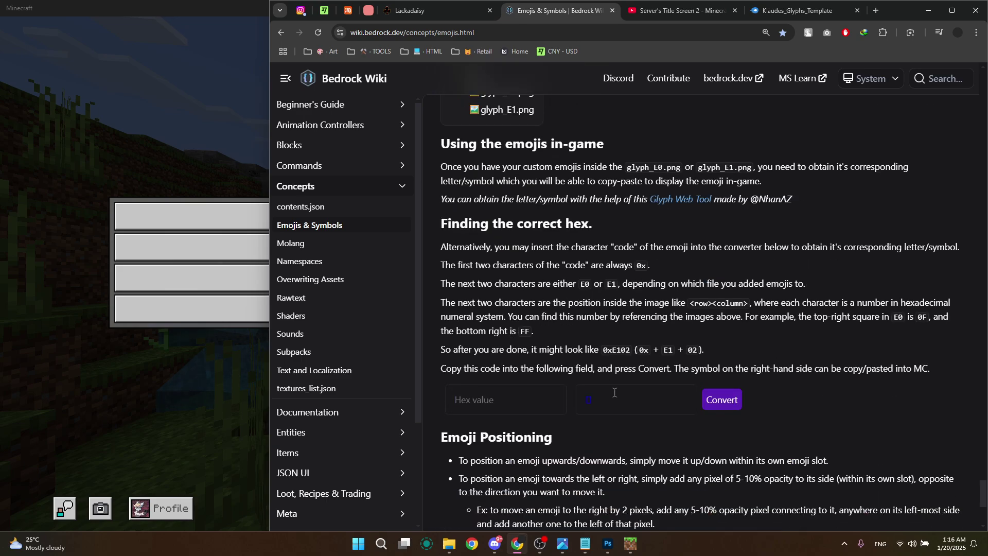
scroll(551, 351, "up", 9)
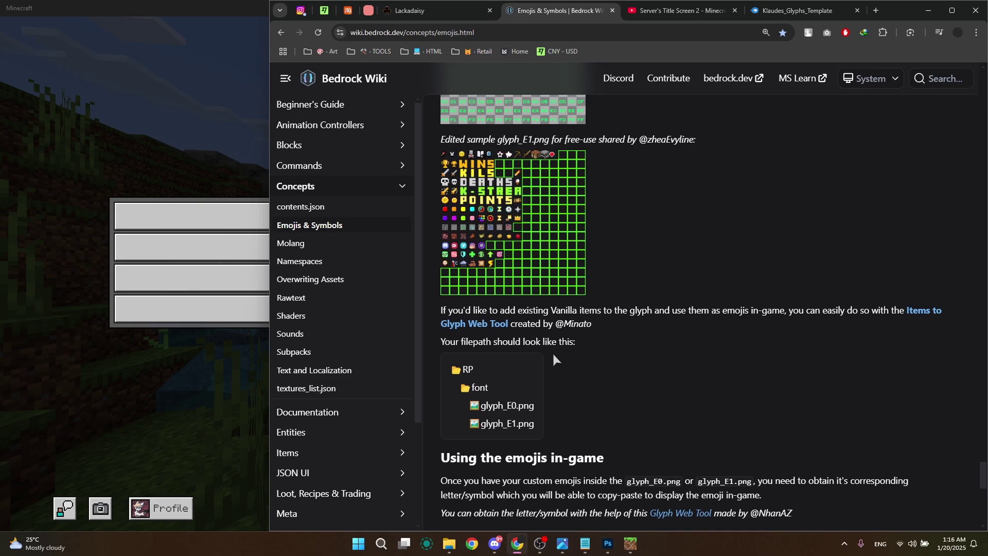
scroll(515, 334, "down", 2)
scroll(494, 307, "up", 1)
scroll(493, 305, "up", 5)
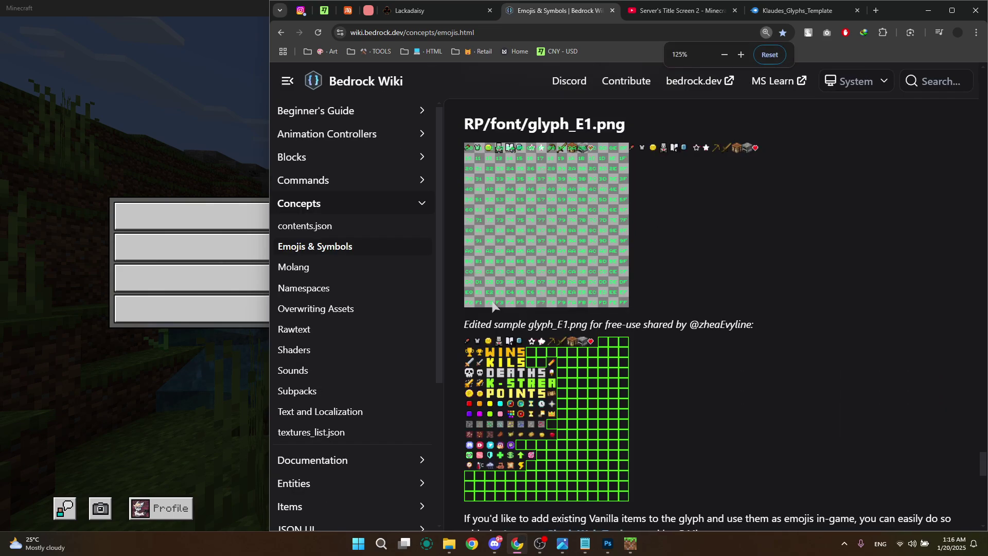
scroll(596, 282, "up", 4)
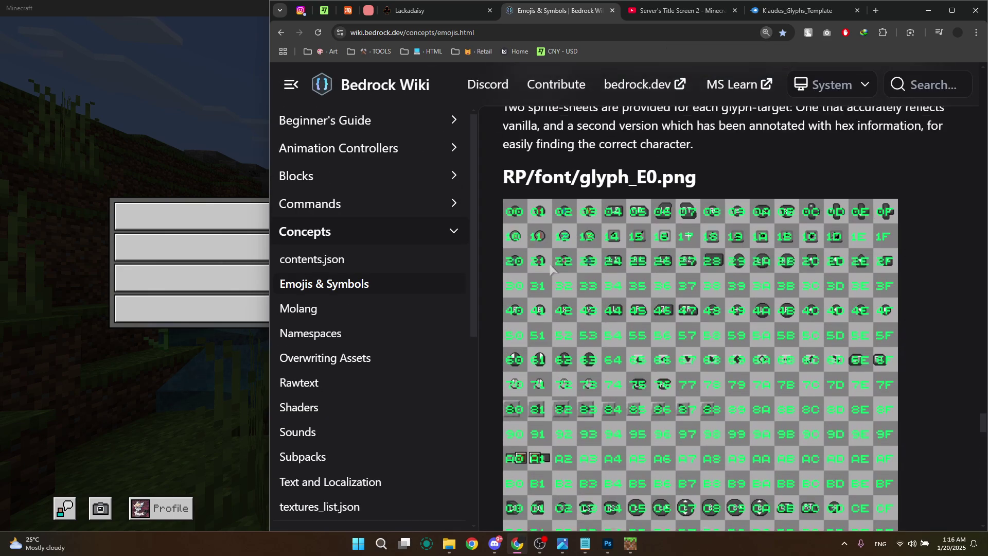
scroll(552, 276, "down", 3)
scroll(535, 252, "up", 1)
- Review the glyph_E0.png heading and grids, then zoom the page back to 125%
left_click_drag(638, 177, 658, 178)
left_click(653, 181)
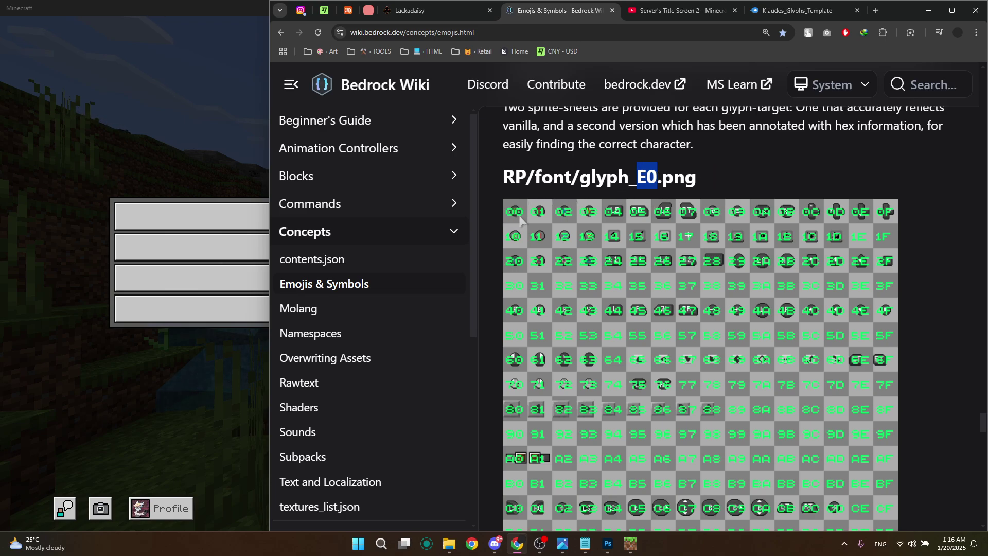
scroll(519, 225, "down", 12)
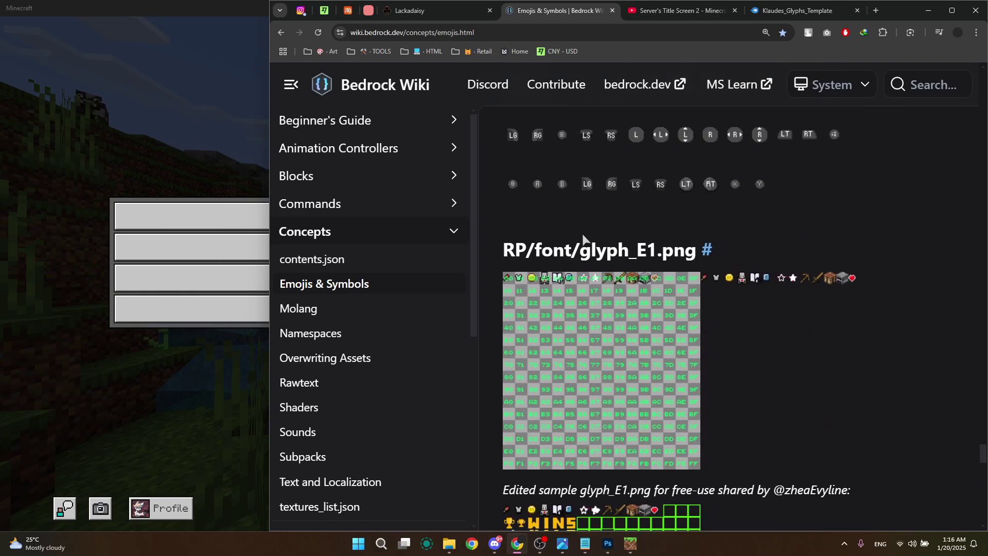
scroll(588, 235, "down", 6)
key("ctrl+minus")
- Preview the glyph_E1.png image, then close the preview
scroll(584, 252, "down", 10)
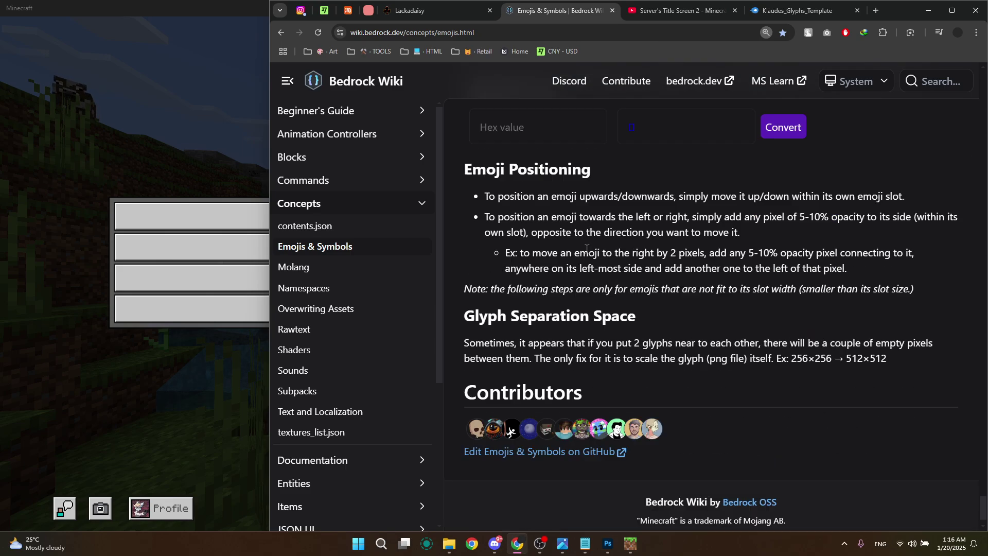
mouse_move(563, 546)
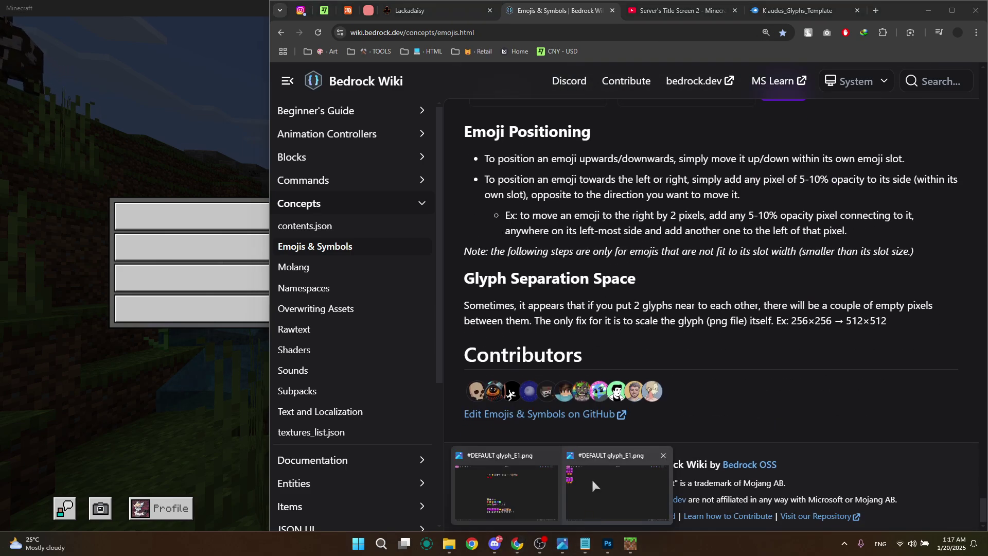
left_click(511, 481)
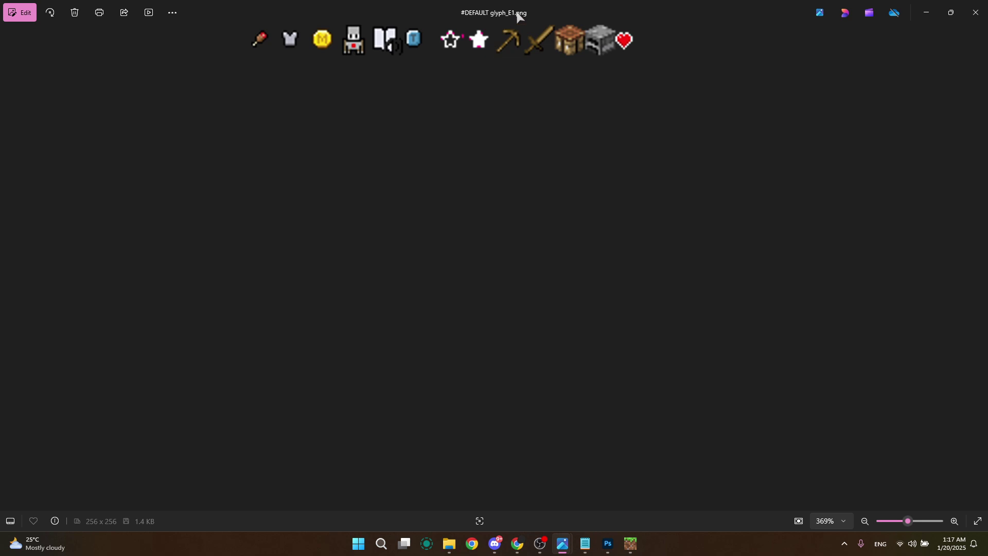
scroll(497, 72, "down", 2)
left_click(975, 13)
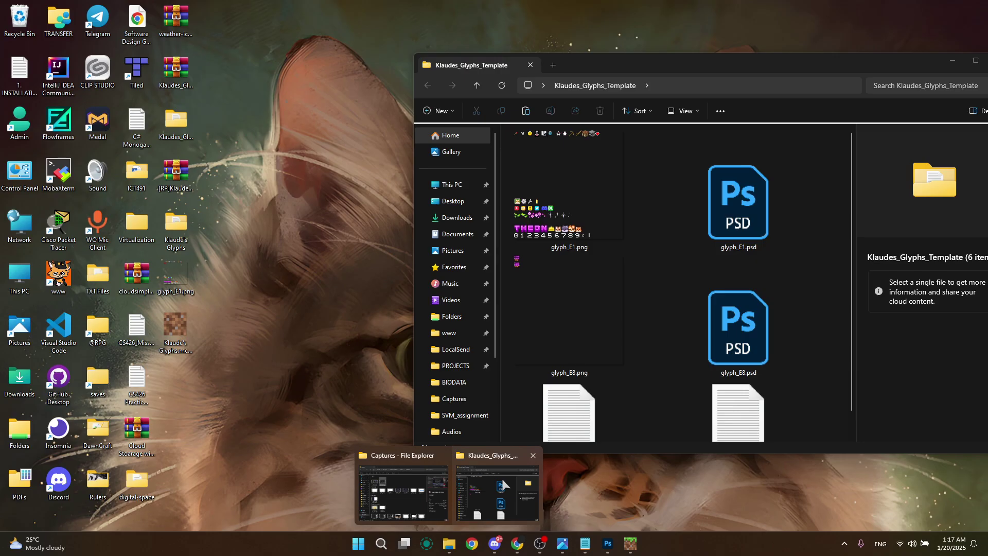
- Check glyph_E1.png's details without renaming it, minimize Explorer, and return to the MediaFire page
left_click(497, 484)
left_click(588, 186)
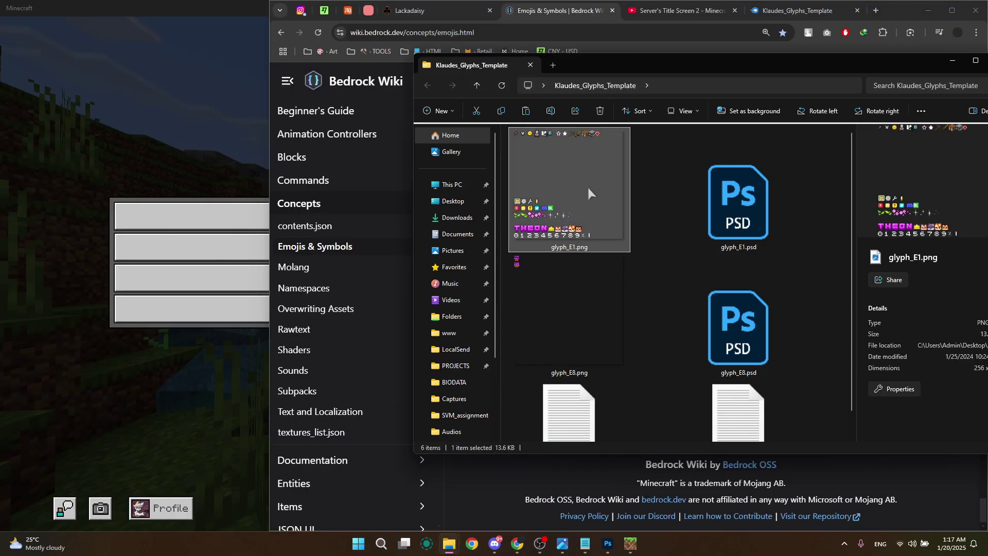
left_click_drag(663, 75, 620, 70)
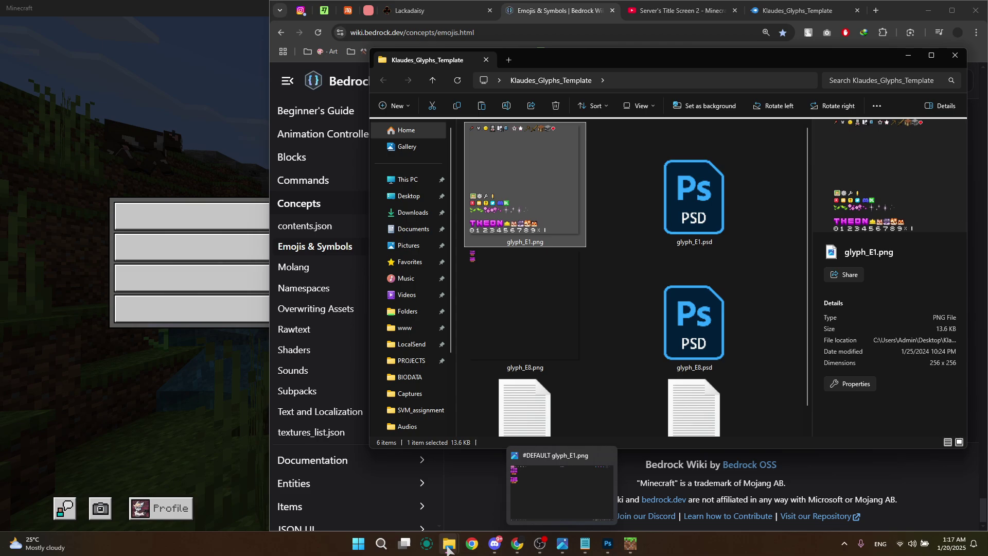
mouse_move(449, 543)
mouse_move(412, 487)
left_click(516, 488)
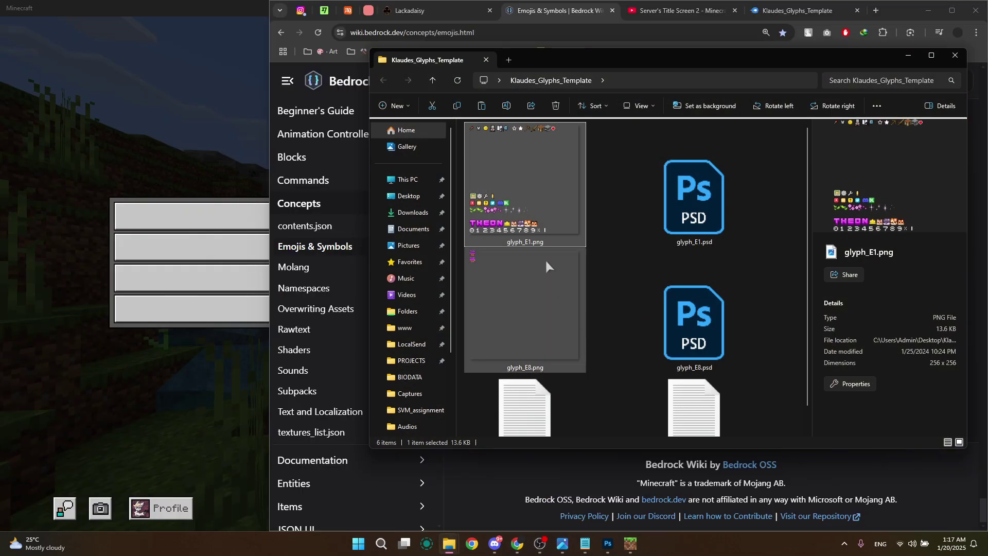
left_click(525, 242)
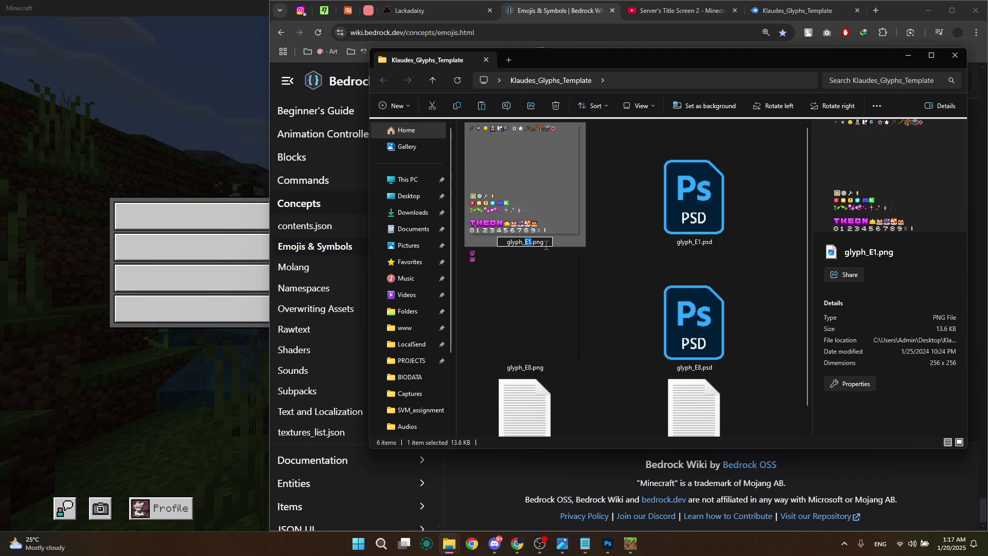
key("Escape")
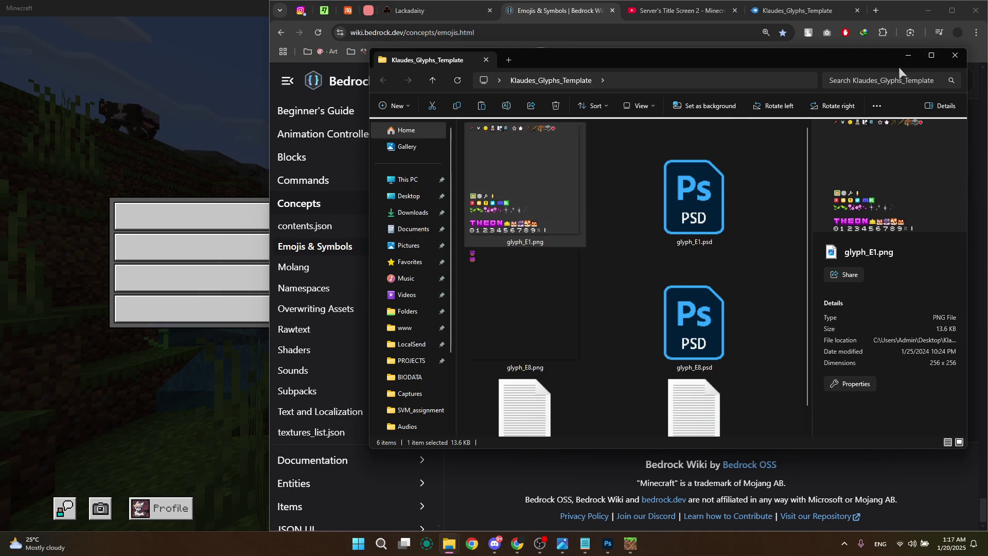
left_click(908, 55)
left_click(798, 10)
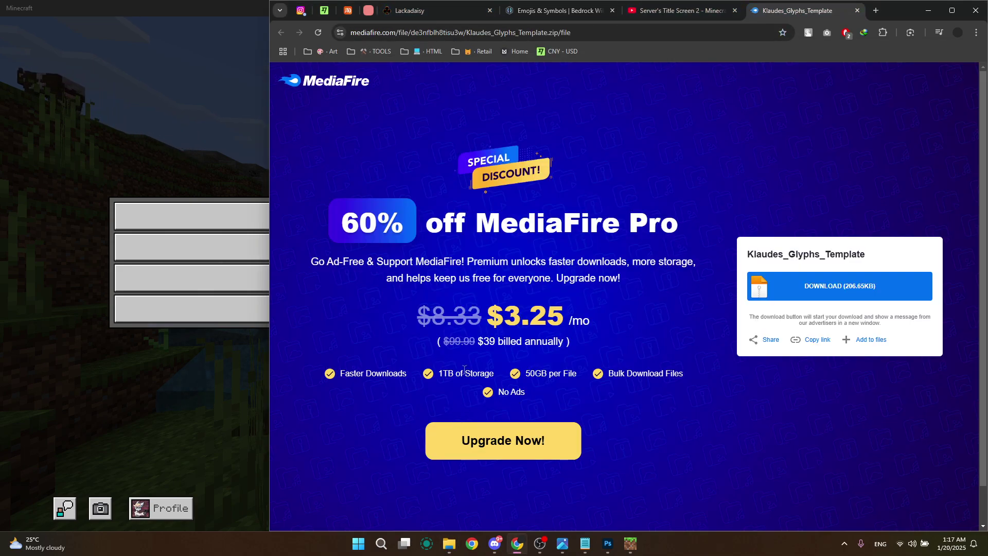
- Turn on the numbered Grids layer in glyph_E1.psd to find the heart's slot, then return to the wiki
left_click(571, 13)
scroll(570, 305, "up", 4)
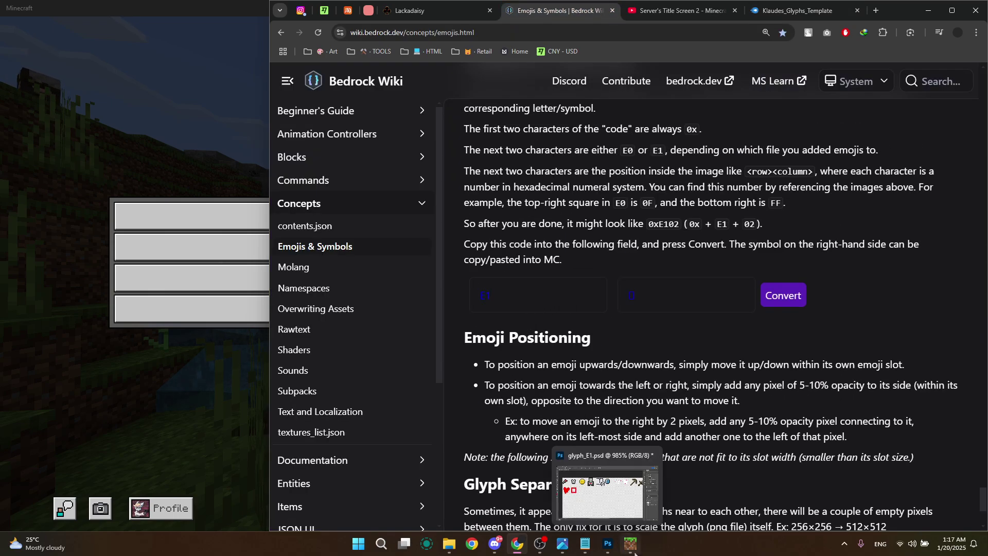
left_click(608, 544)
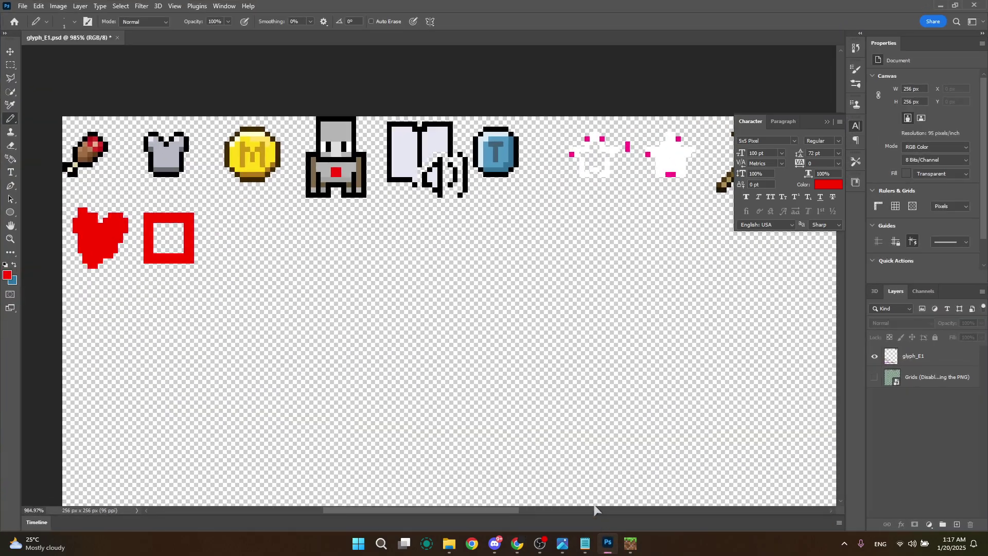
left_click(874, 377)
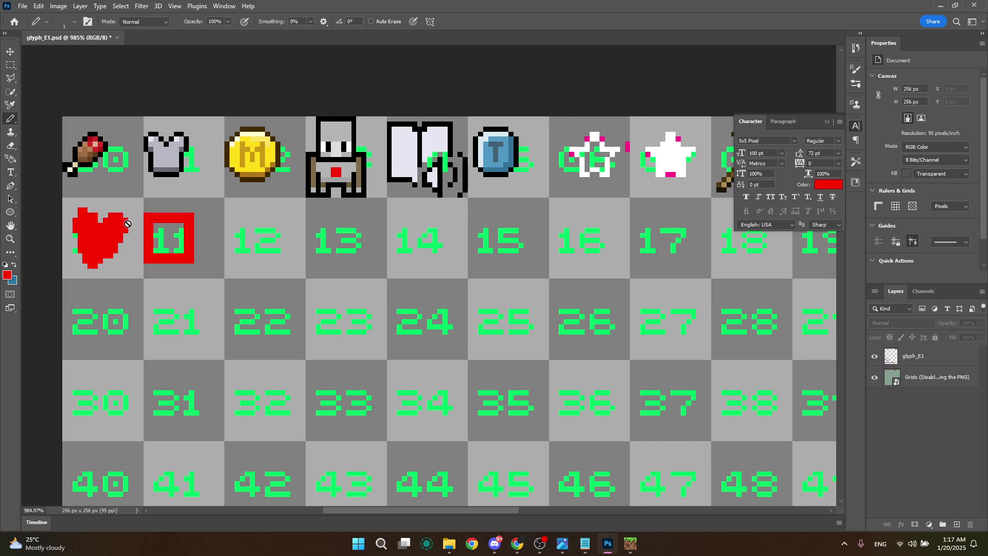
scroll(88, 232, "up", 5)
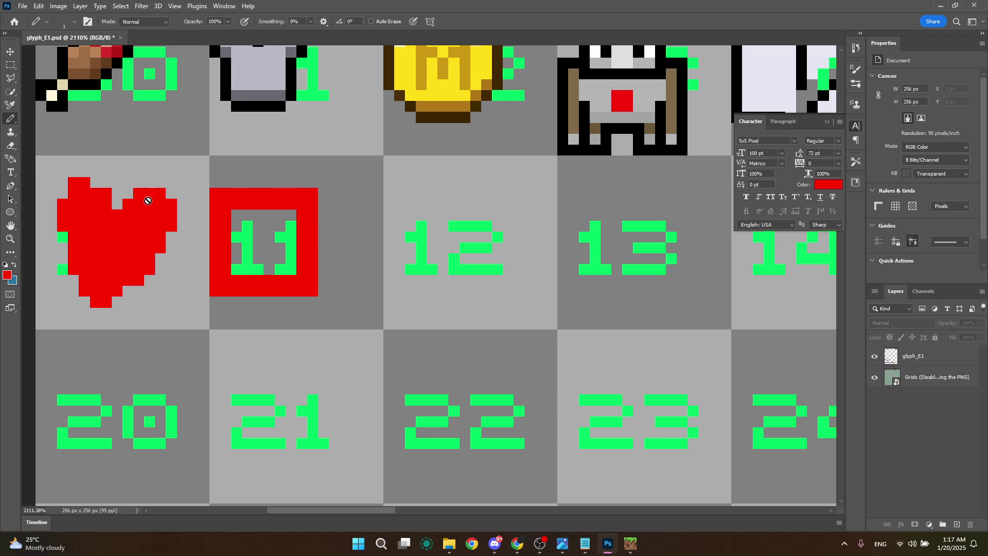
left_click(517, 544)
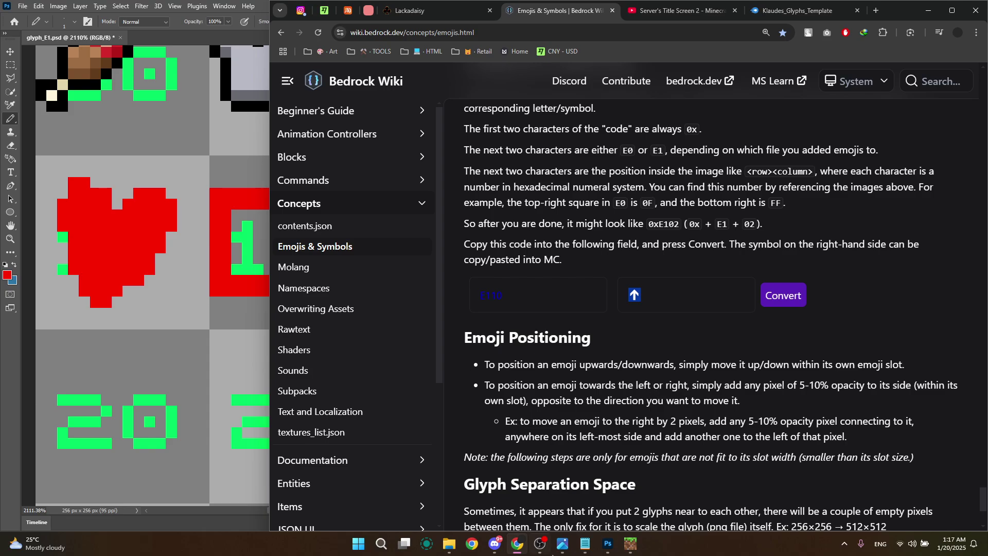
- Paste the red heart glyph into Minecraft chat, send it, then pause the game
left_click(635, 543)
key("Escape")
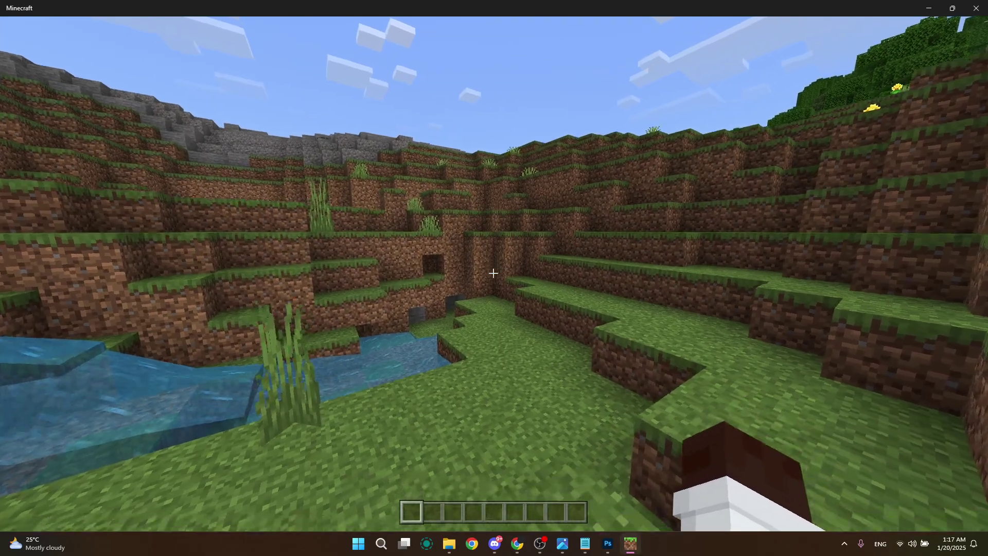
key("t")
type("❤")
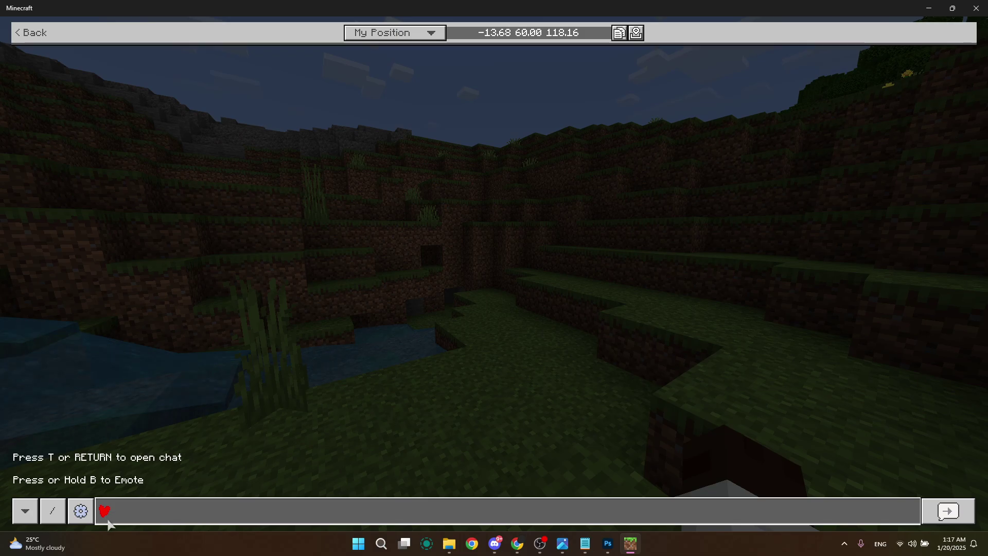
key("Return")
key("Escape")
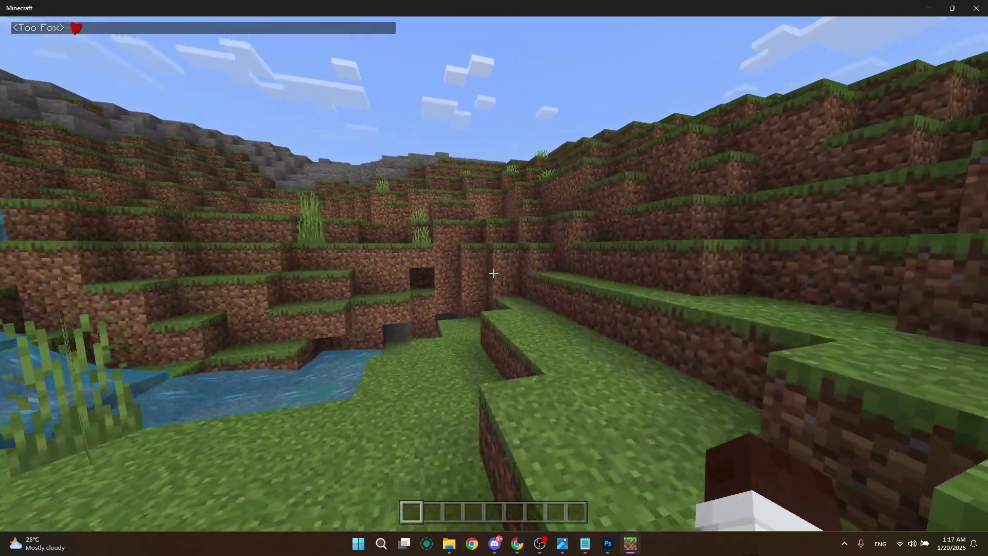
key("Escape")
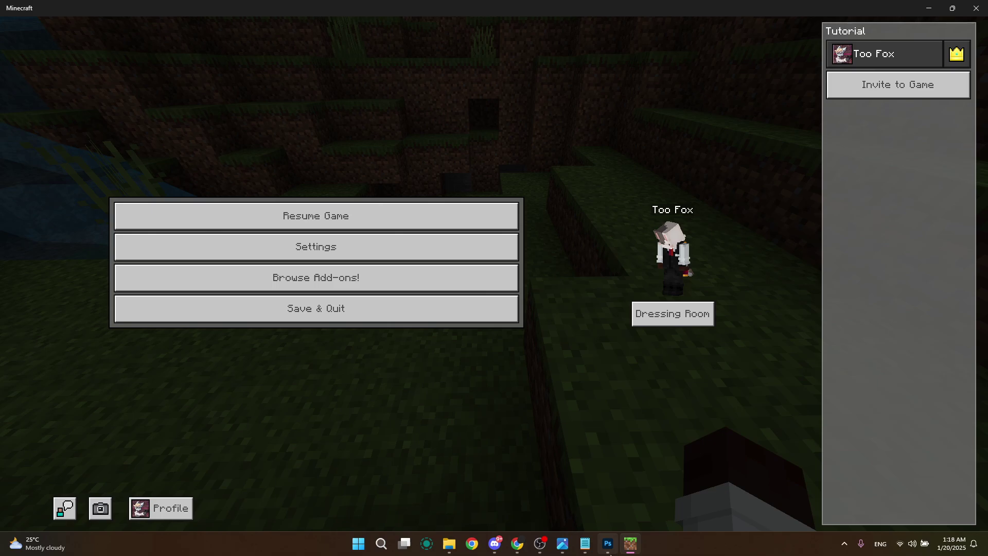
- Send the red square frame glyph as a second Minecraft chat message, then pause
left_click(607, 544)
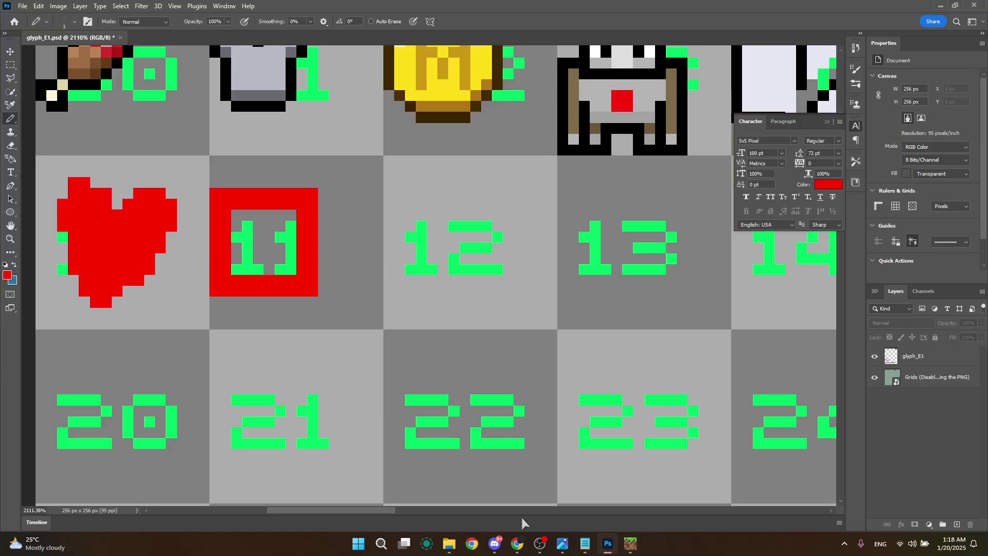
left_click(517, 543)
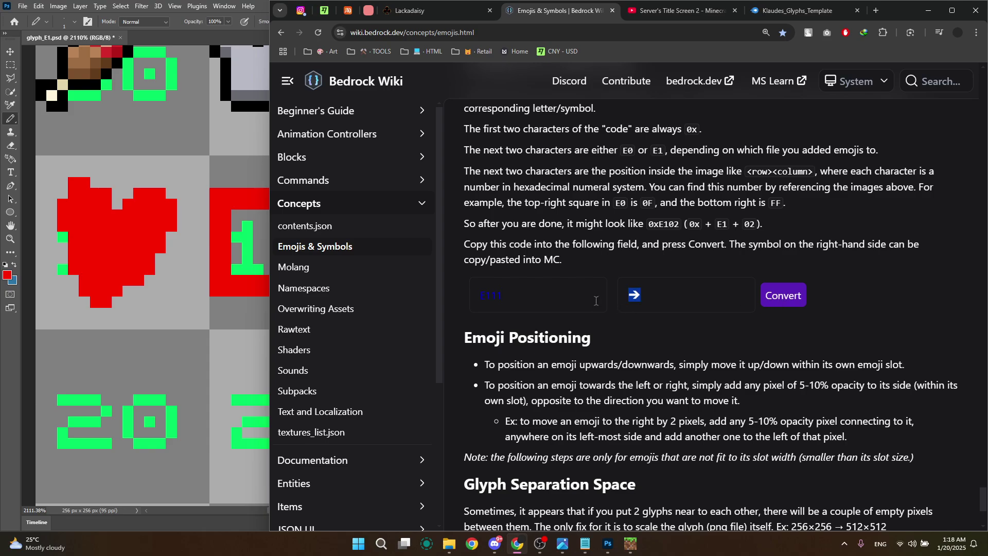
left_click(630, 543)
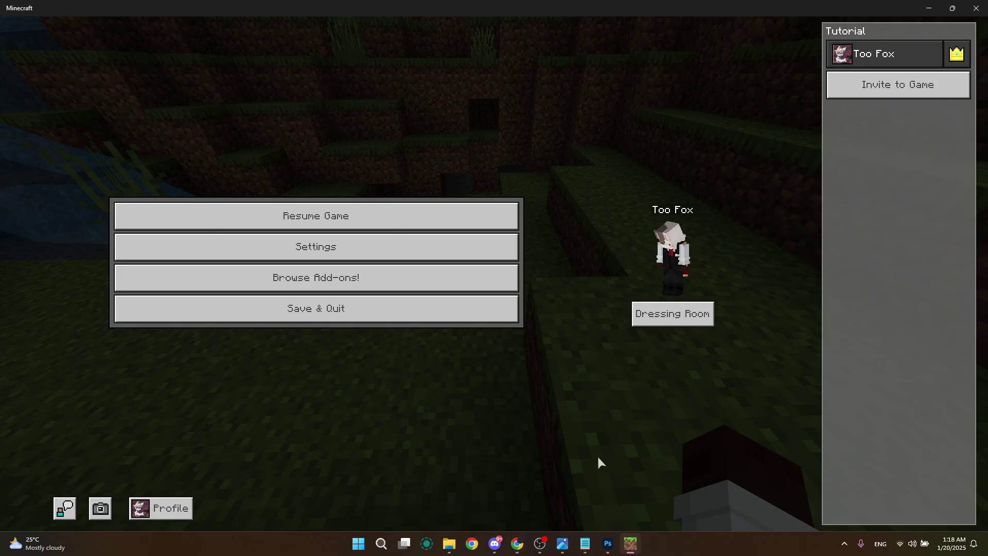
left_click(386, 220)
key("t")
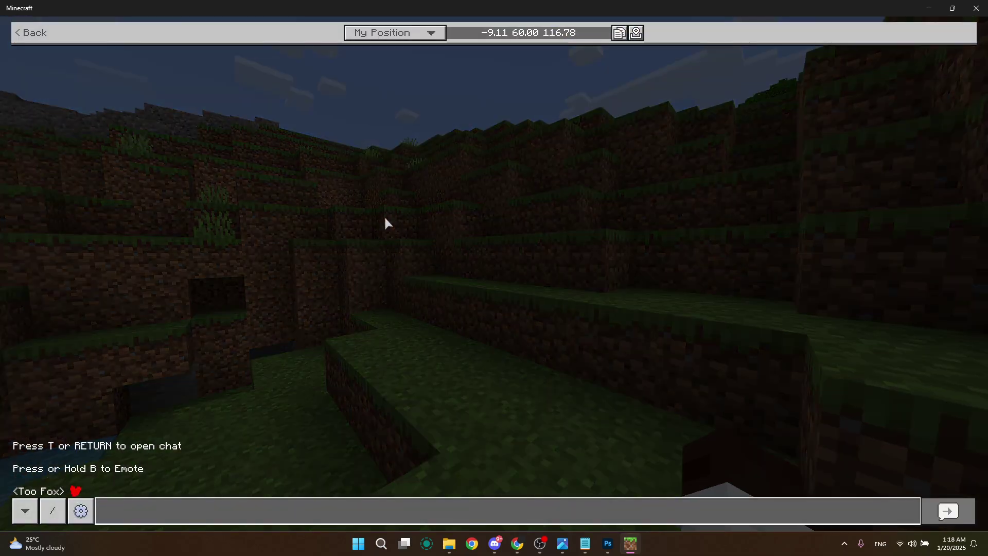
key("ctrl+v")
key("Return")
key("Escape")
mouse_move(493, 273)
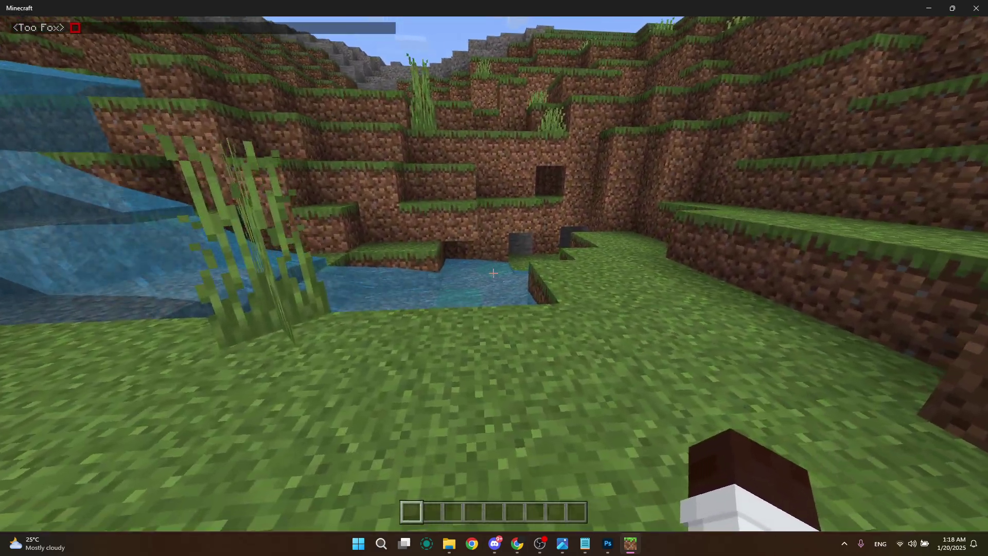
key("Escape")
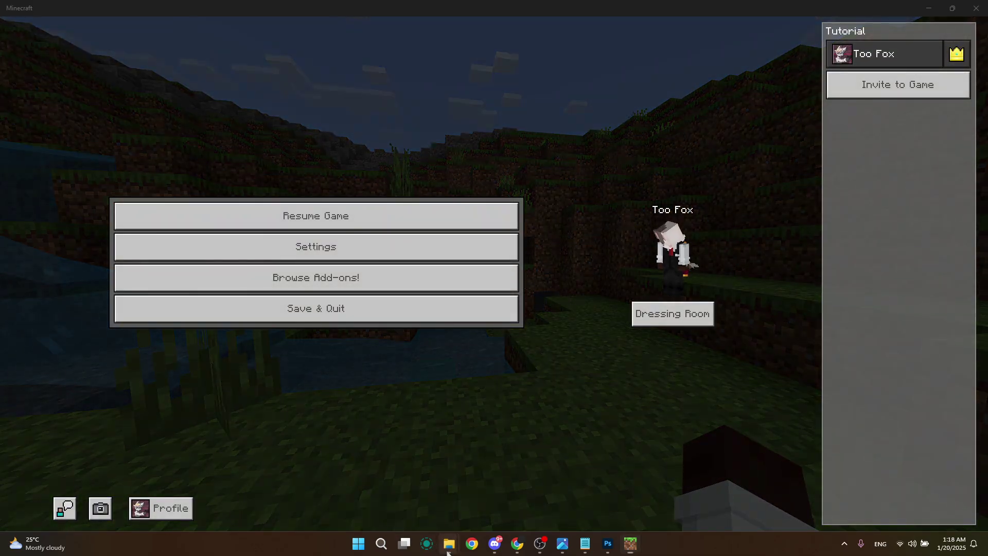
- Inspect glyph_E8.png in the Klaudes_Glyphs_Template folder, keeping its name unchanged
mouse_move(449, 543)
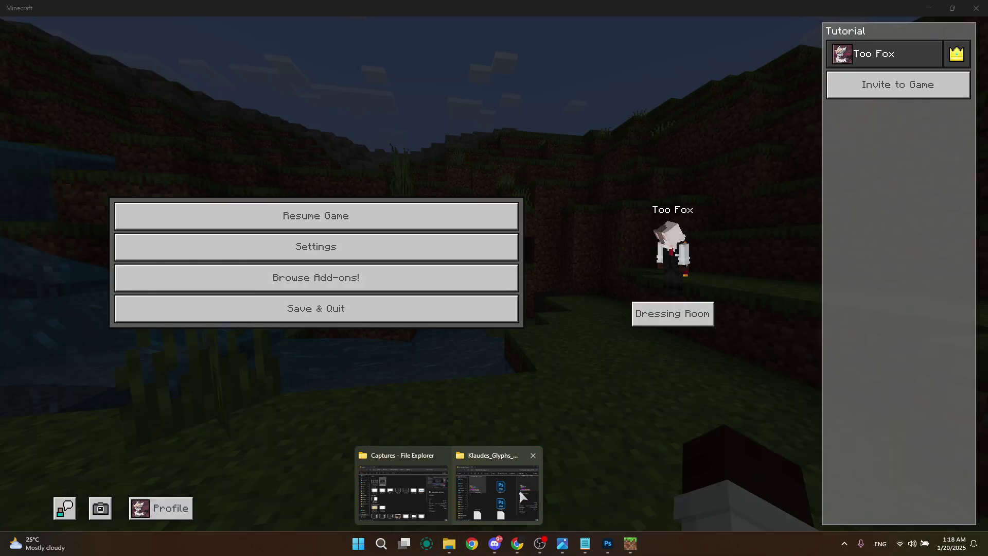
left_click(522, 496)
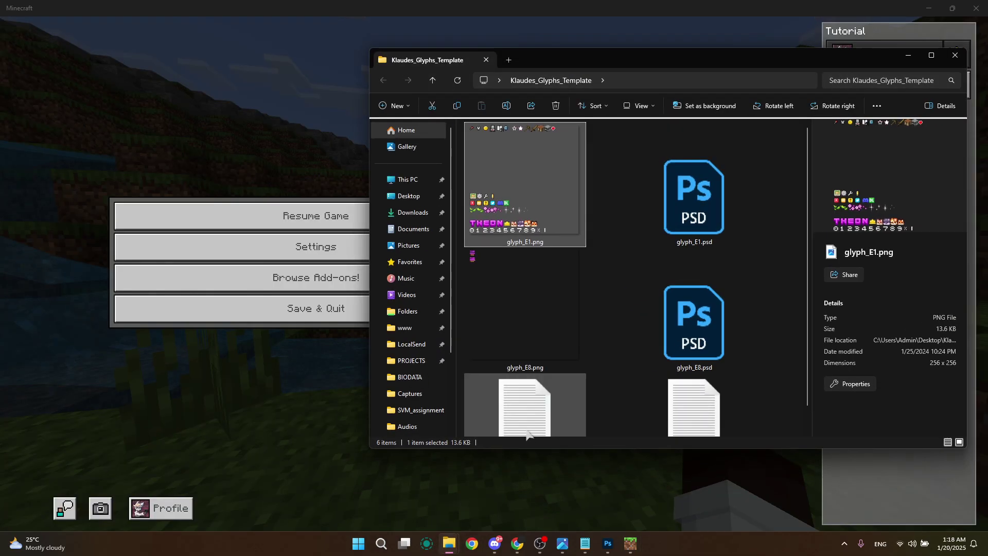
left_click_drag(632, 52, 545, 35)
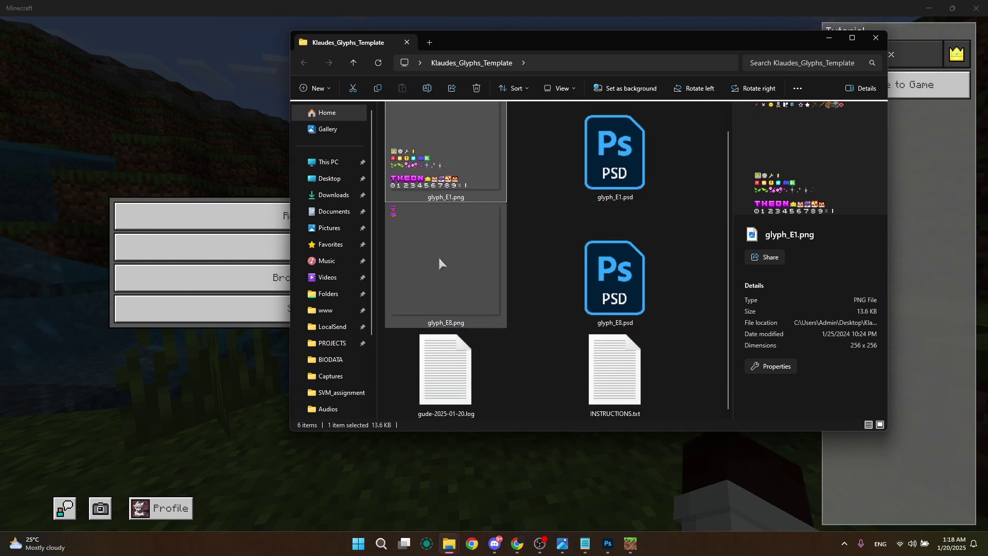
left_click(452, 326)
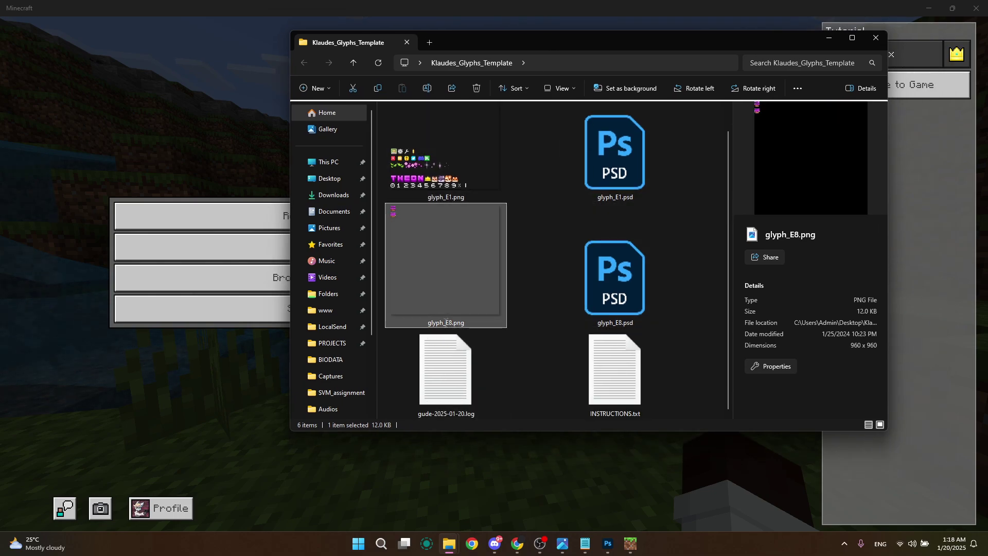
left_click(445, 322)
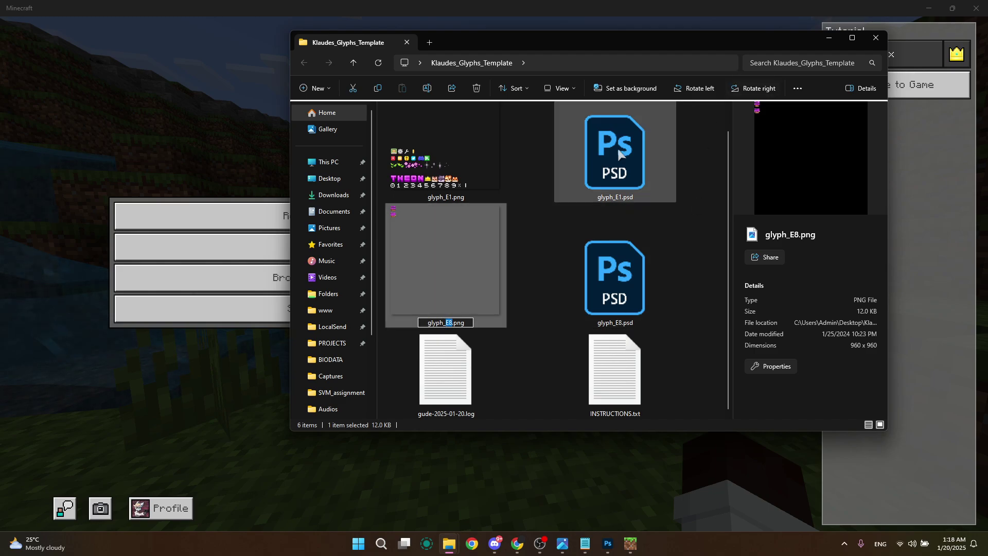
key("Escape")
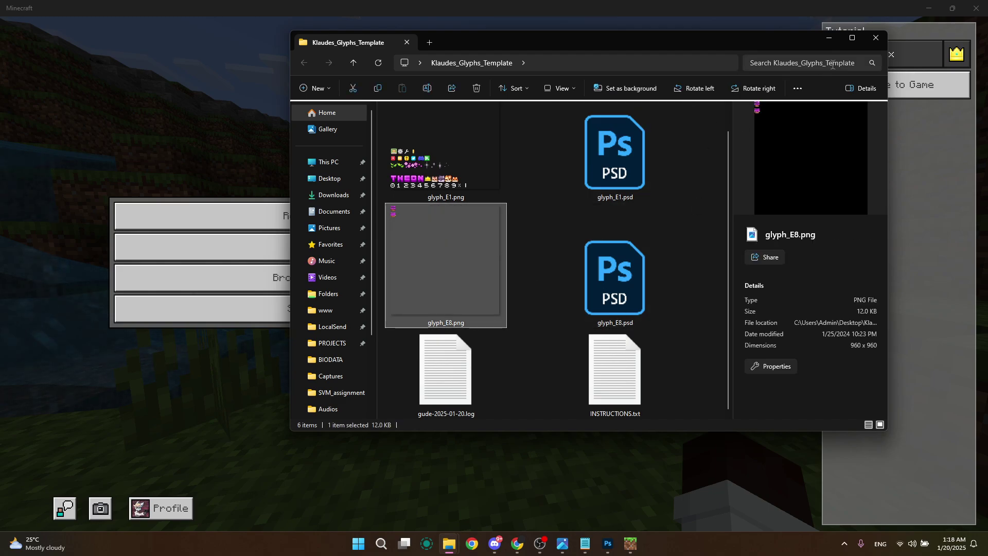
- Select the last two digits of the code on the wiki emoji converter
left_click(829, 38)
left_click(517, 543)
left_click_drag(540, 299, 491, 301)
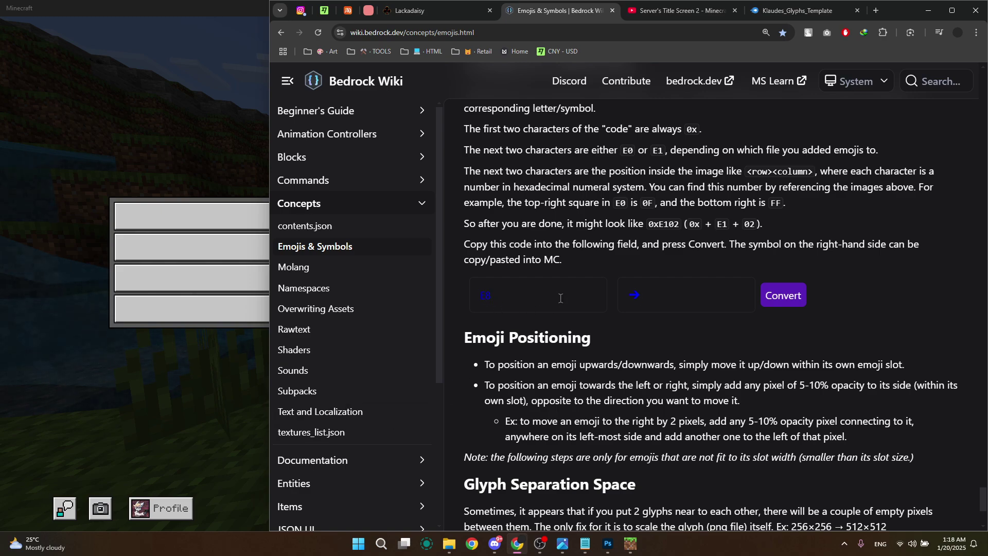
- Quit Photoshop without saving changes to glyph_E1.psd
left_click(608, 543)
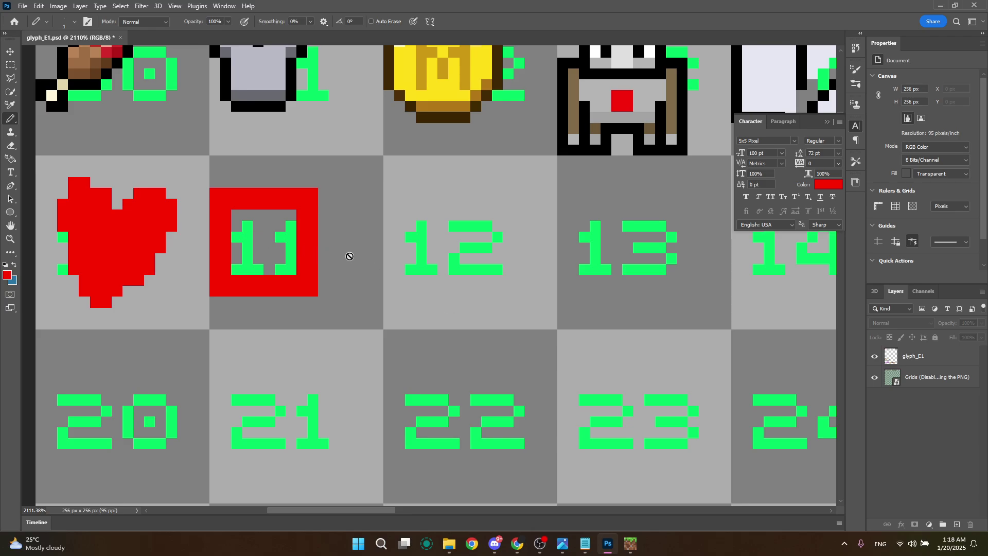
scroll(350, 255, "down", 1)
left_click(974, 5)
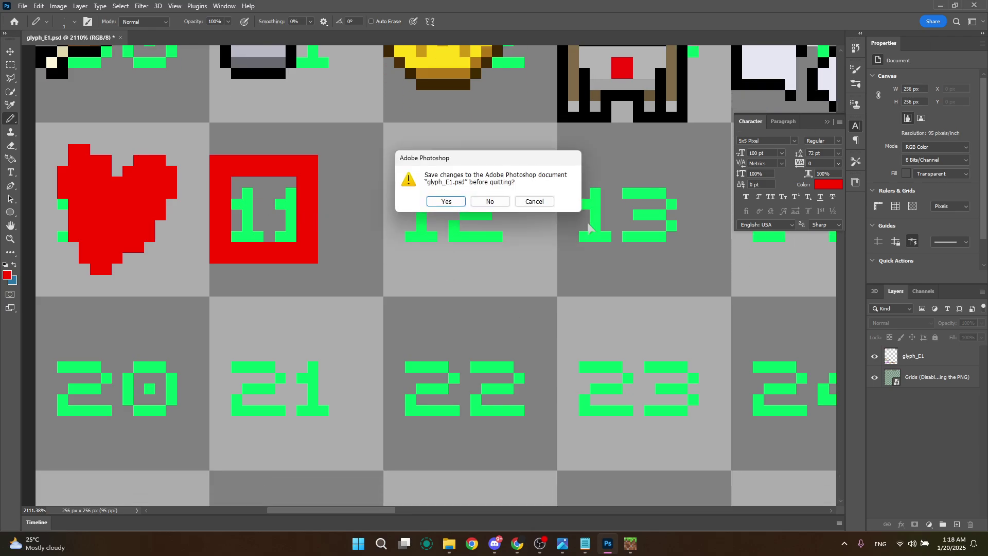
left_click(484, 204)
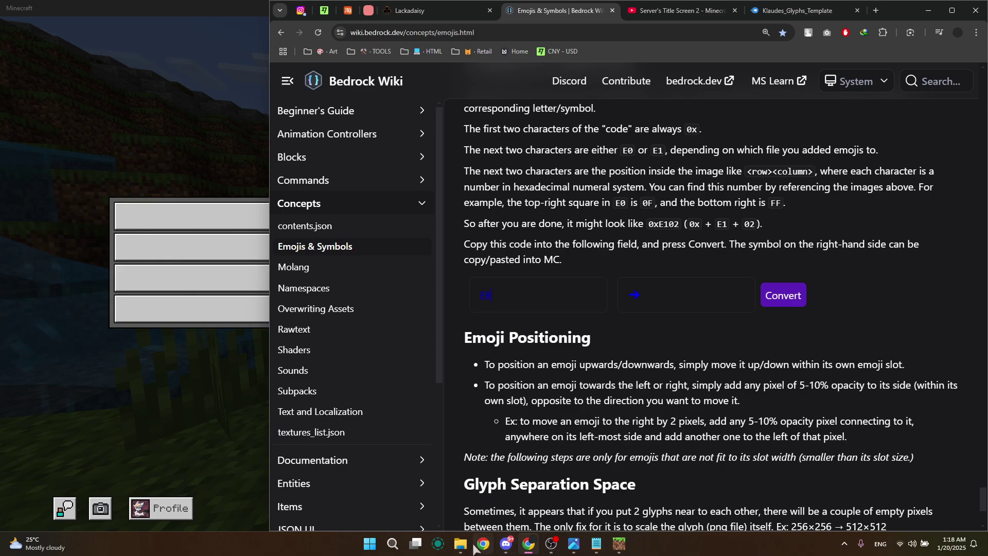
- Open glyph_E8.psd from the Klaudes_Glyphs_Template folder in Photoshop
left_click(516, 502)
left_click(641, 287)
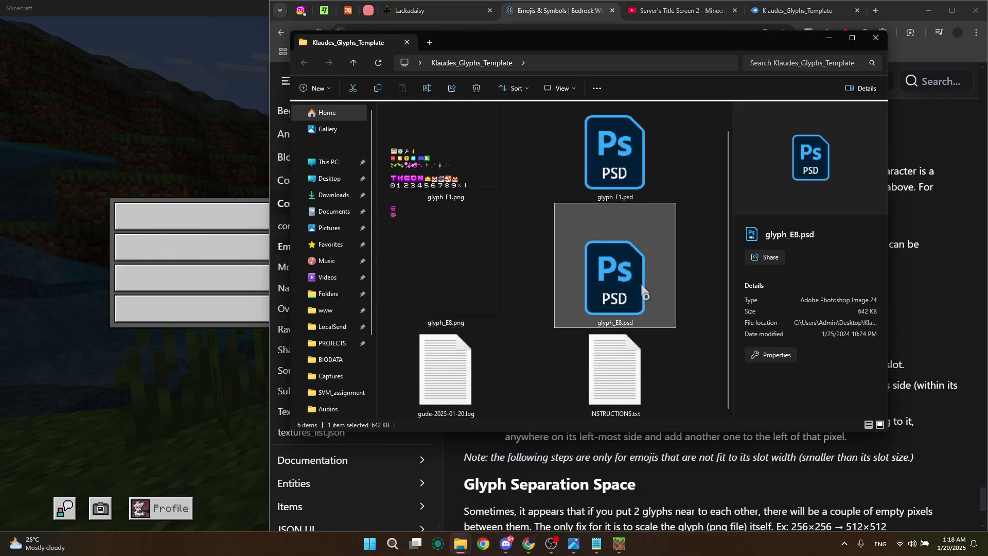
double_click(560, 304)
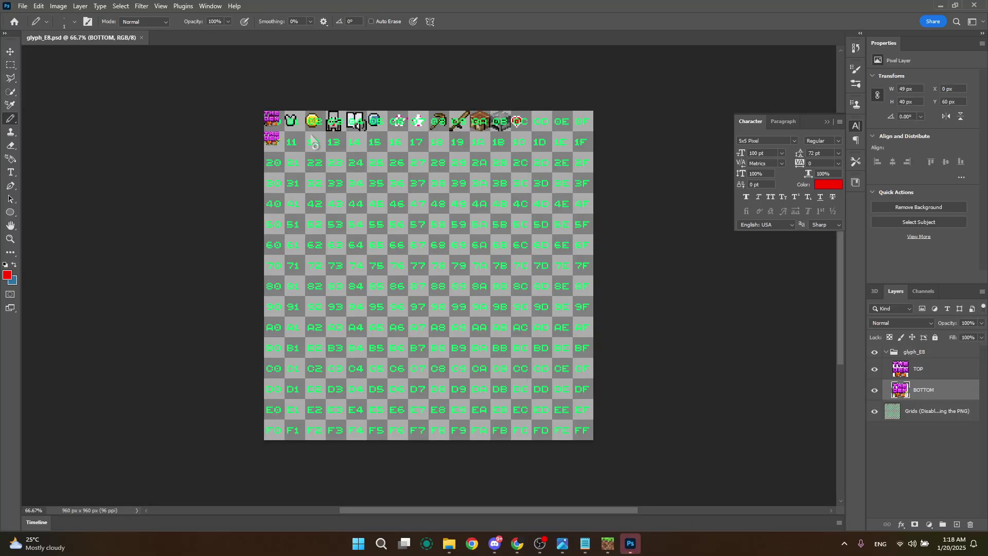
- Zoom to about 646% and pan to frame the THE DEN glyphs in the top-left cells
scroll(273, 125, "up", 5)
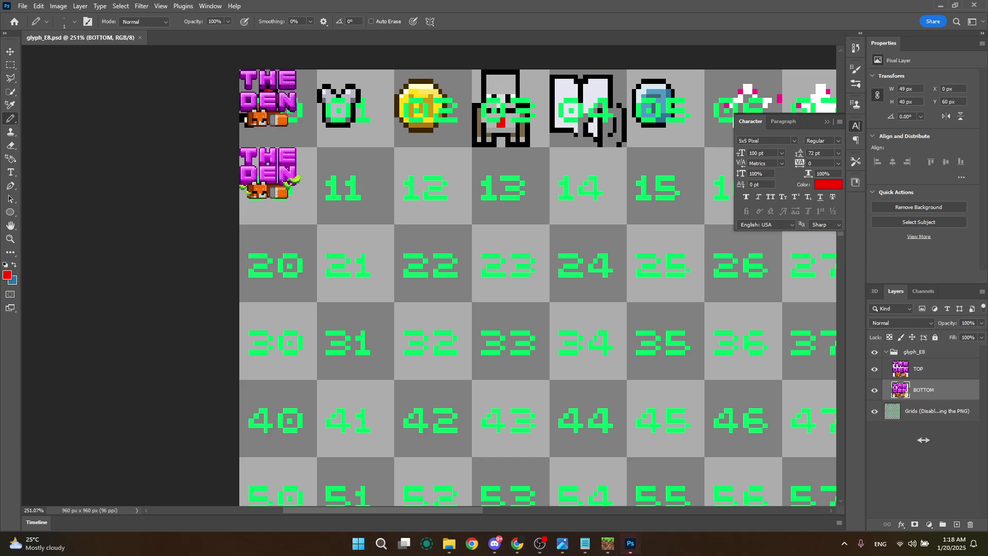
scroll(247, 157, "up", 2)
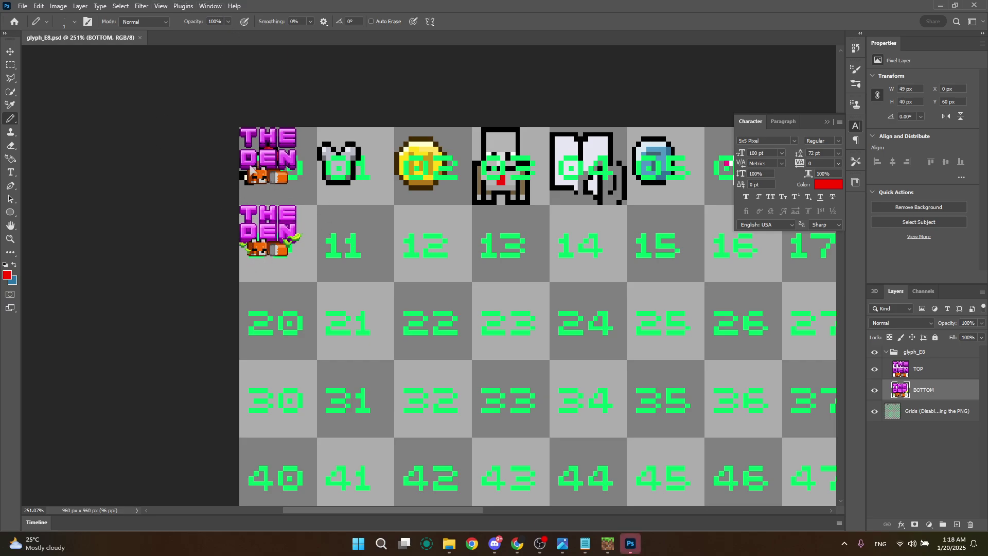
scroll(263, 170, "up", 2)
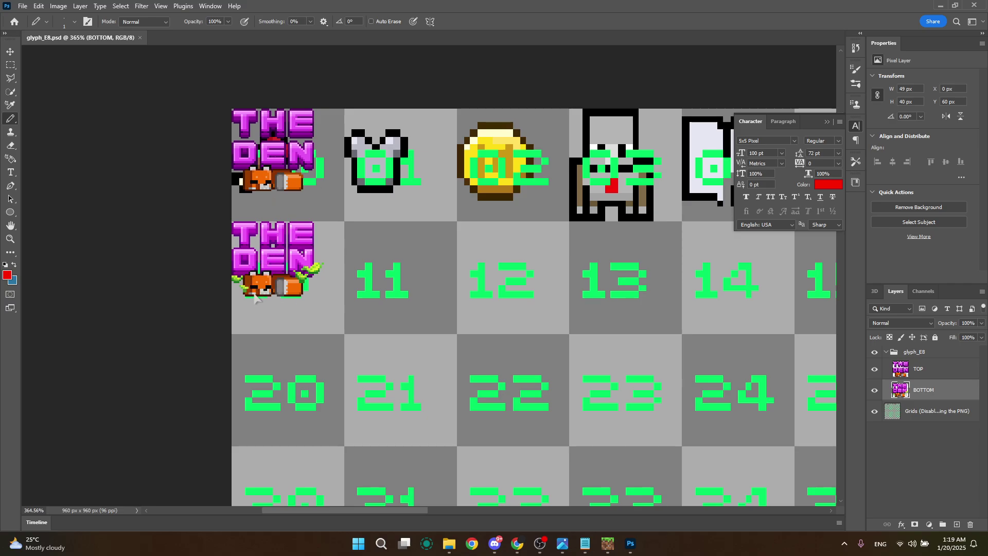
scroll(259, 180, "up", 3)
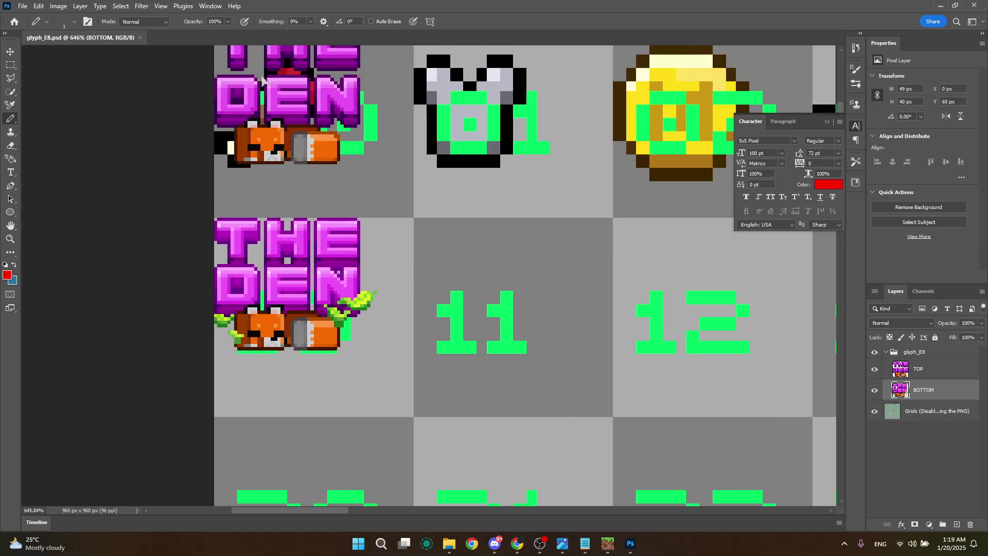
left_click_drag(263, 80, 256, 135)
scroll(280, 288, "down", 2)
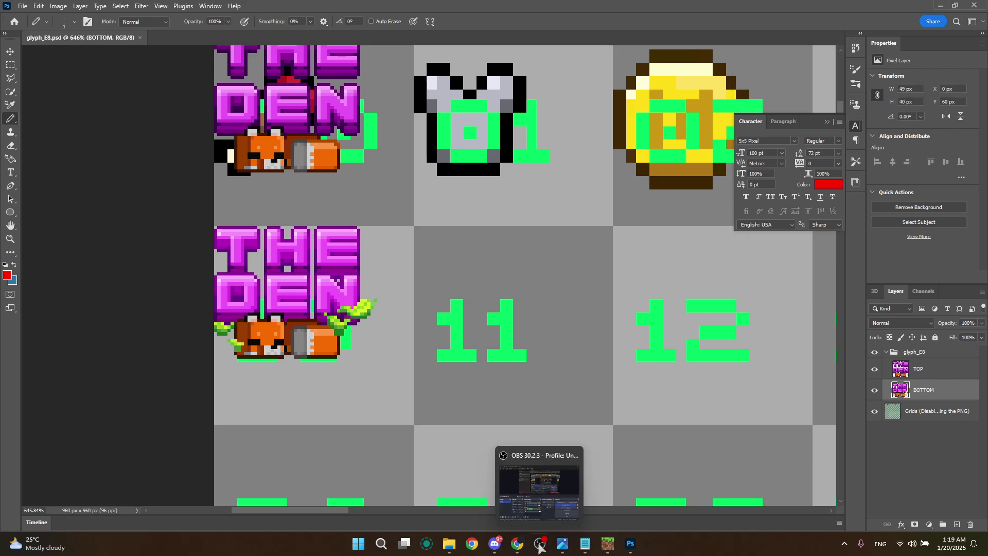
left_click(516, 544)
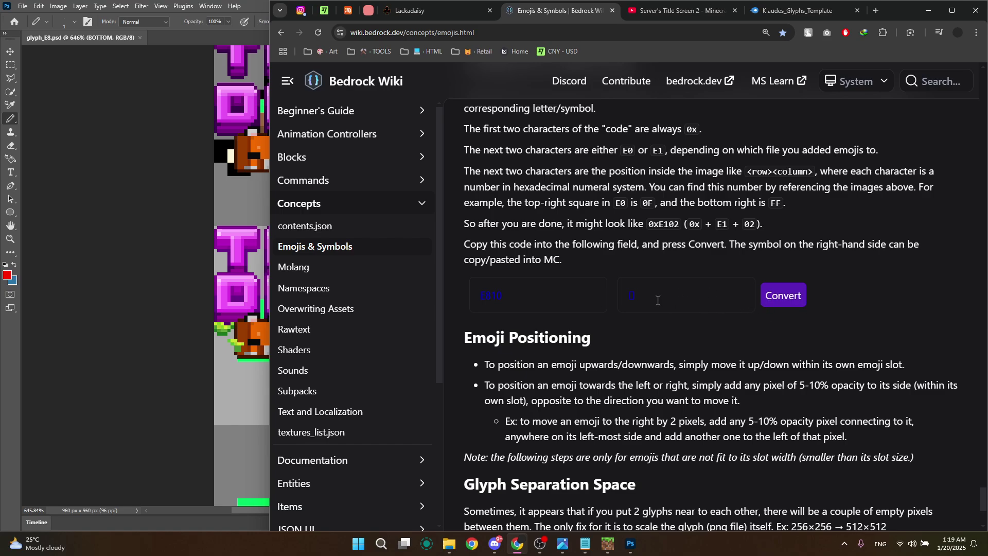
- Paste the THE DEN logo glyph from glyph_E8 into Minecraft chat as a third message
left_click(518, 543)
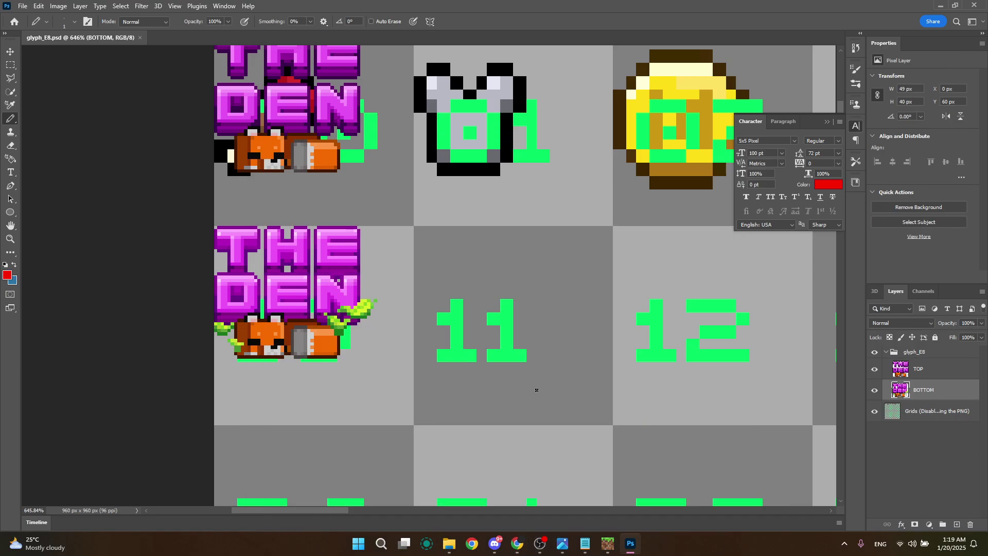
left_click(603, 546)
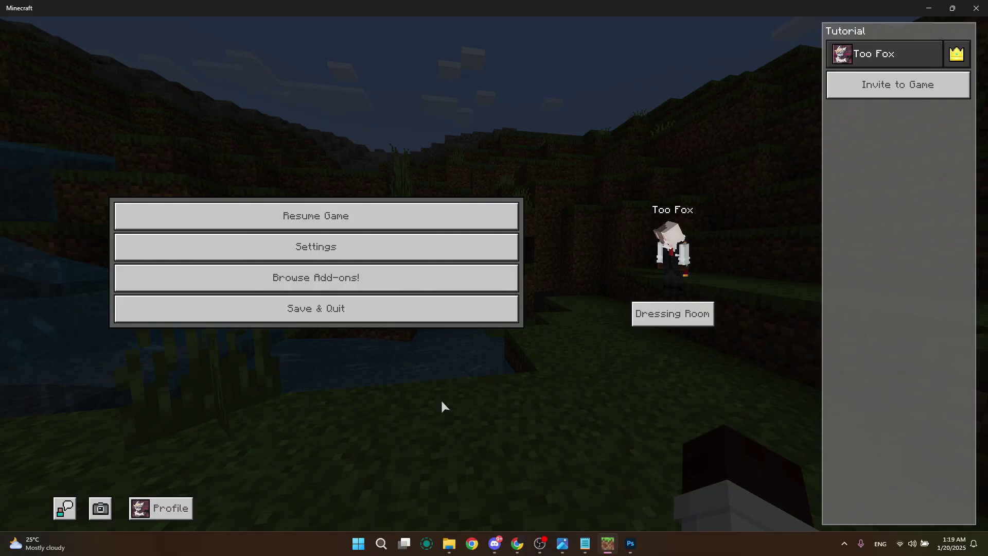
left_click(368, 220)
key("t")
key("ctrl+v")
key("Return")
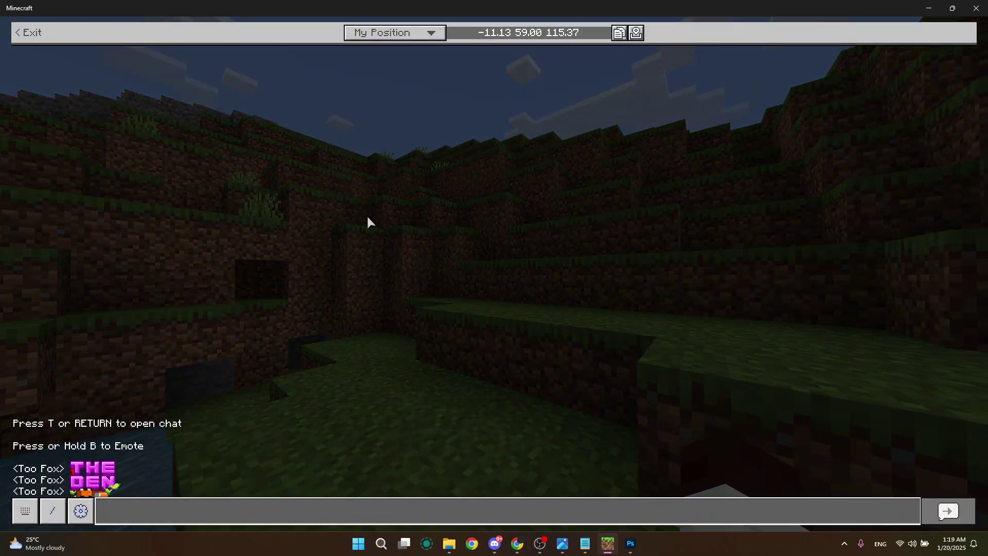
key("Escape")
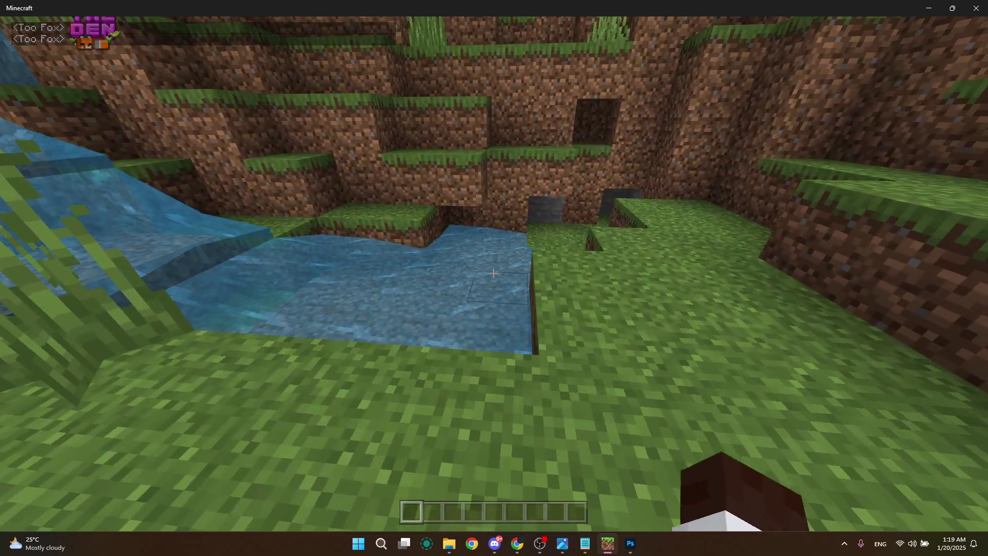
key("Escape")
left_click(368, 213)
- Get a command block with /give @s command_block and place it on the grass
key("t")
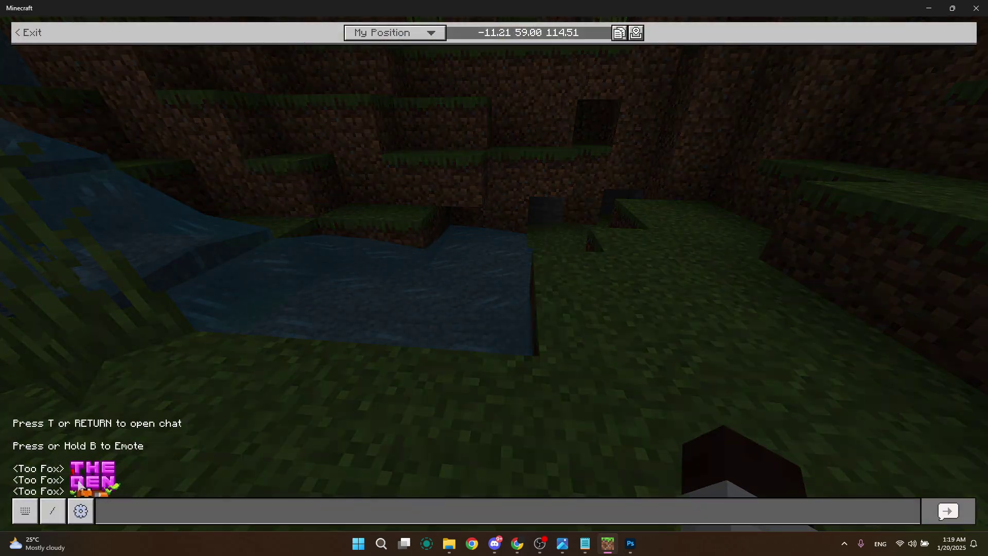
key("Escape")
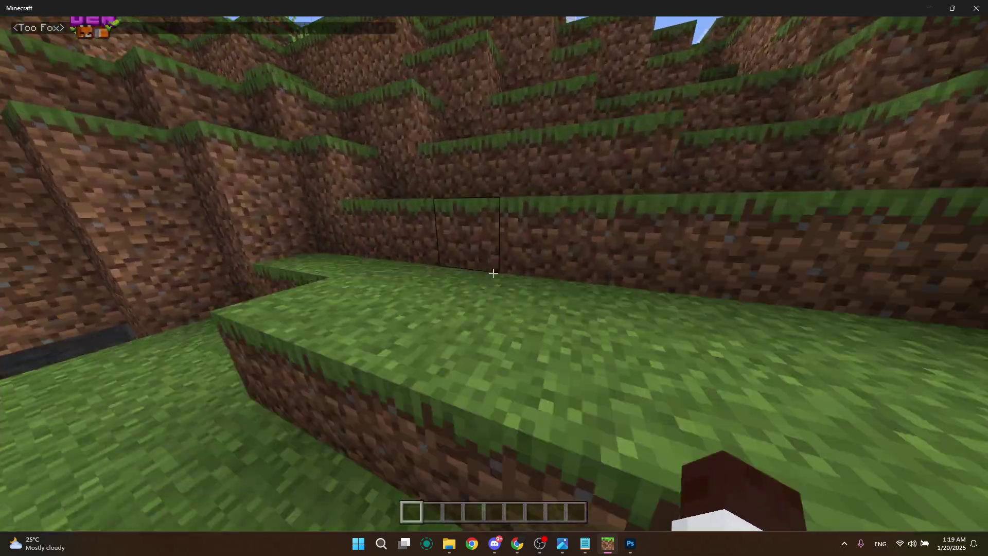
key("slash")
type("give com")
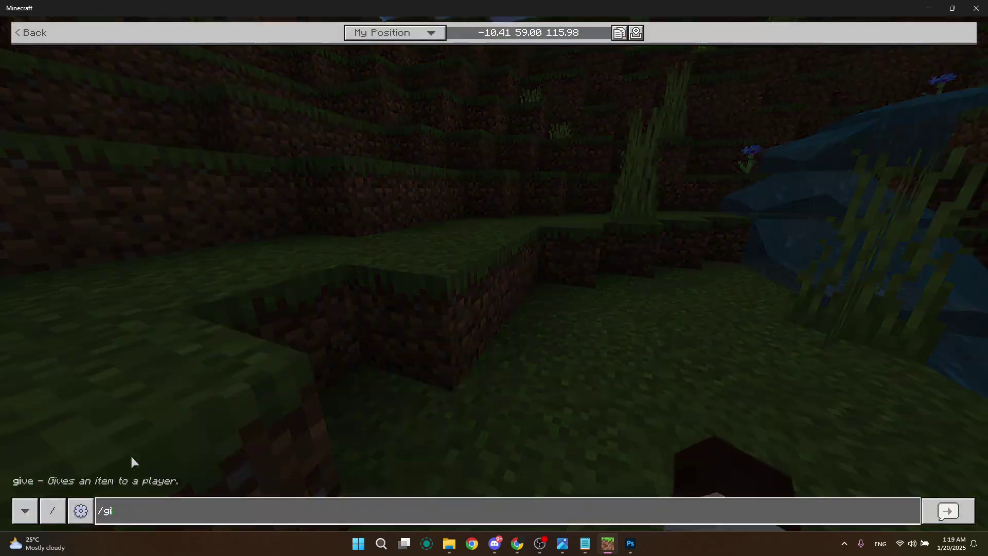
key("BackSpace")
key("BackSpace")
key("BackSpace")
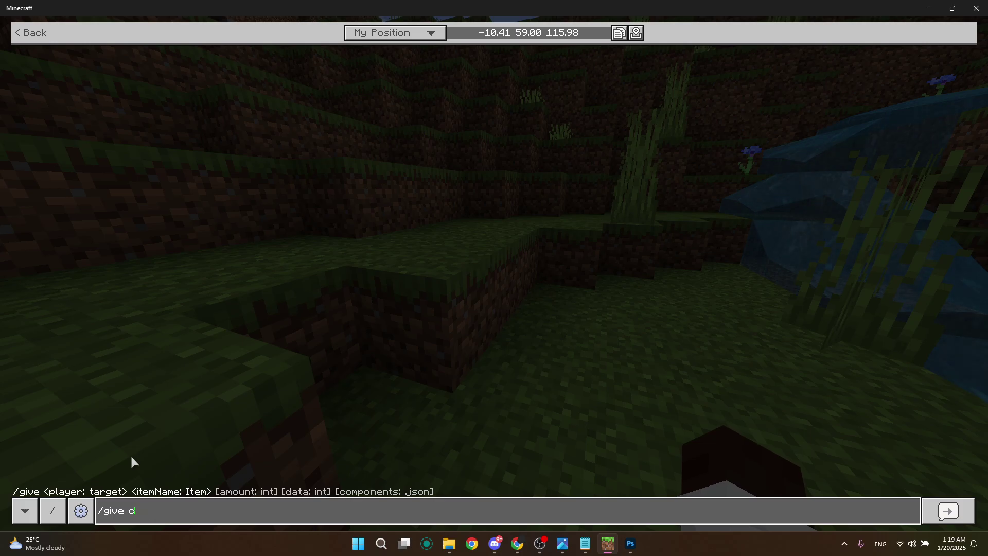
type("@s command_block")
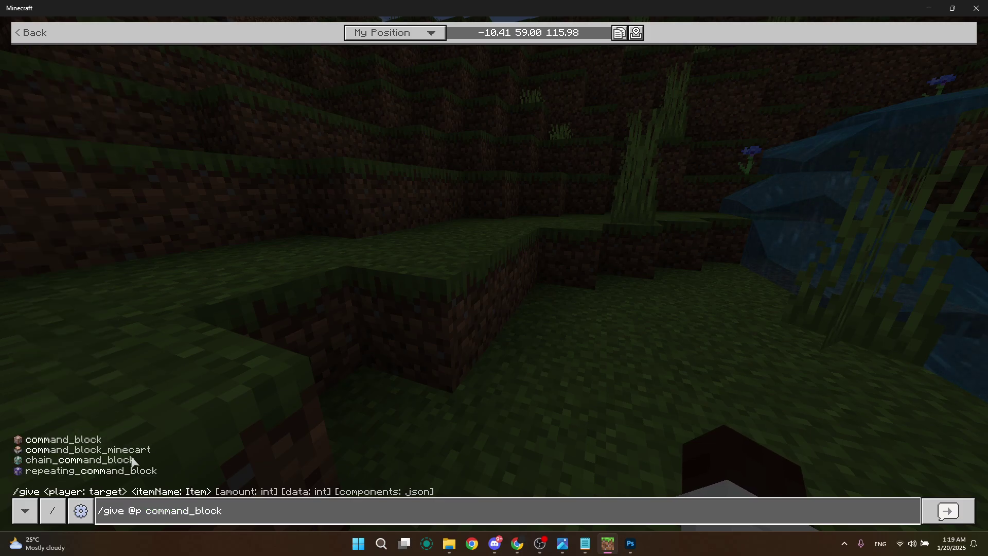
key("Return")
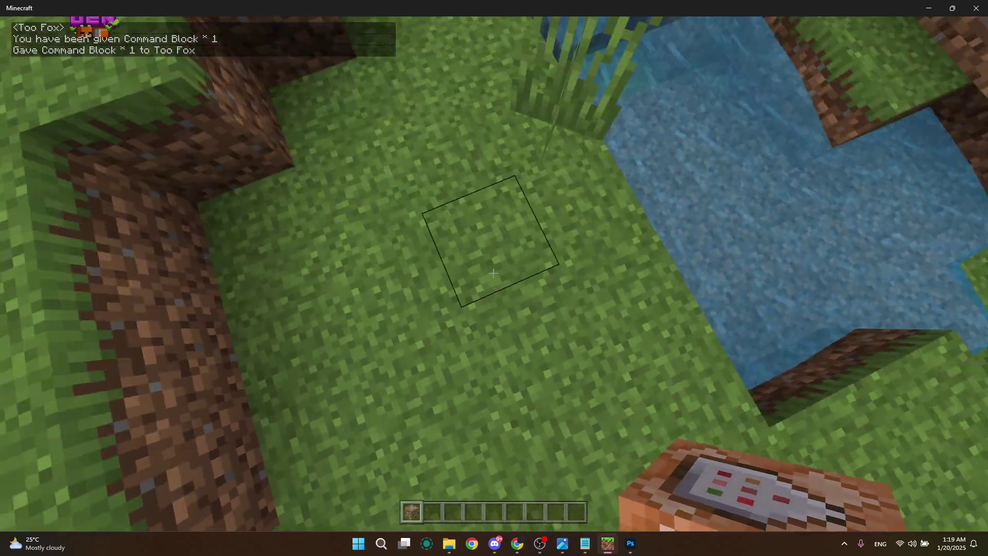
right_click(492, 273)
- Place an Oak Pressure Plate from the creative inventory in front of the command blocks
type("e")
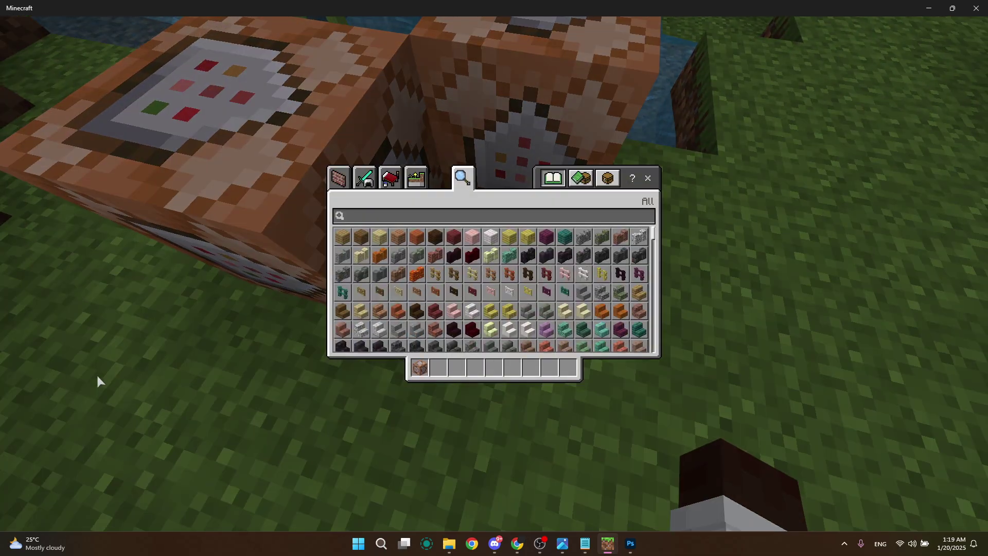
type("press")
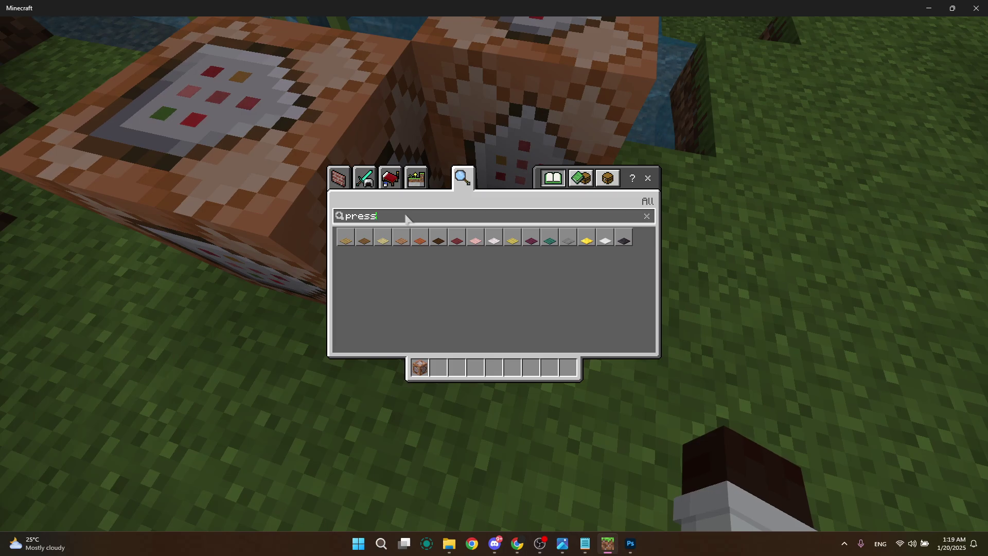
left_click(346, 240, "shift")
key("e")
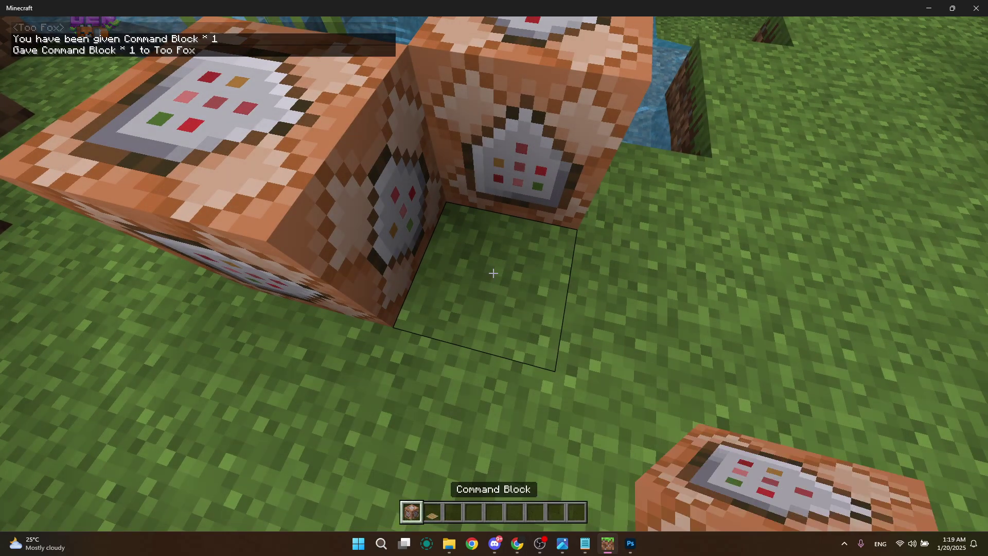
key("2")
right_click(494, 273)
- Check a command block's panel, then go to the Welcome subtitle command in INSTALLATION.txt
right_click(494, 273)
key("Escape")
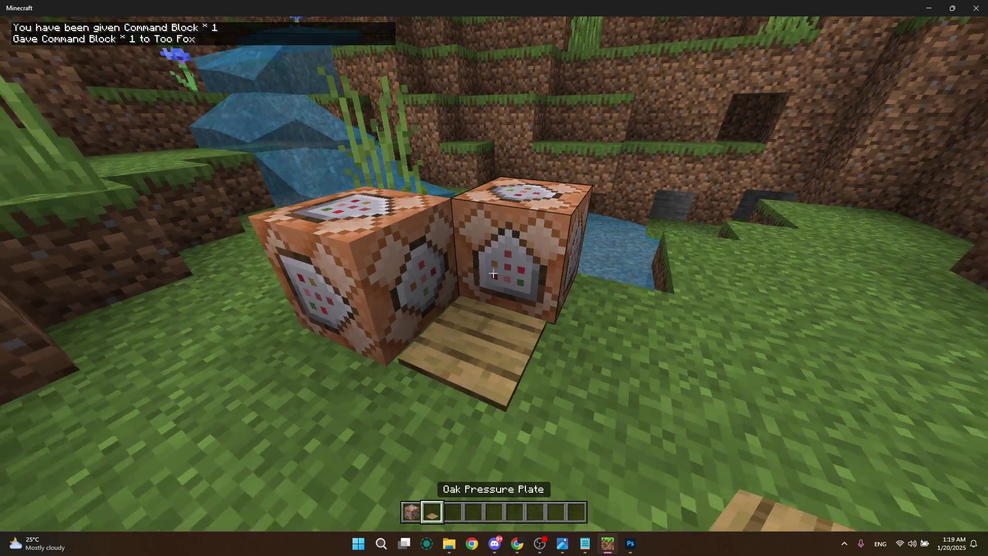
key("e")
left_click(585, 544)
left_click(708, 258)
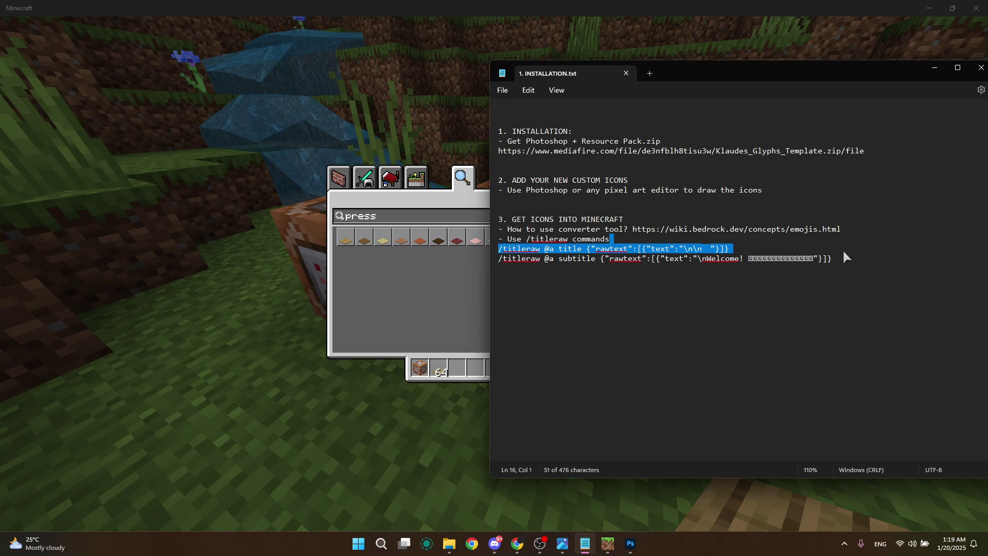
- Review the /titleraw title and subtitle examples in the YouTube pinned comment, then return to Minecraft
left_click(517, 543)
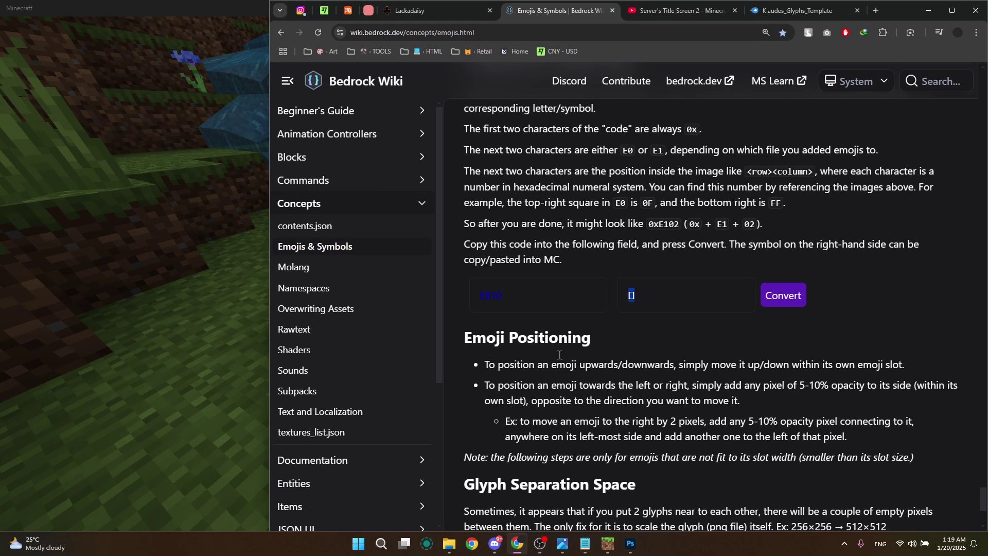
key("ctrl+Tab")
scroll(535, 309, "down", 8)
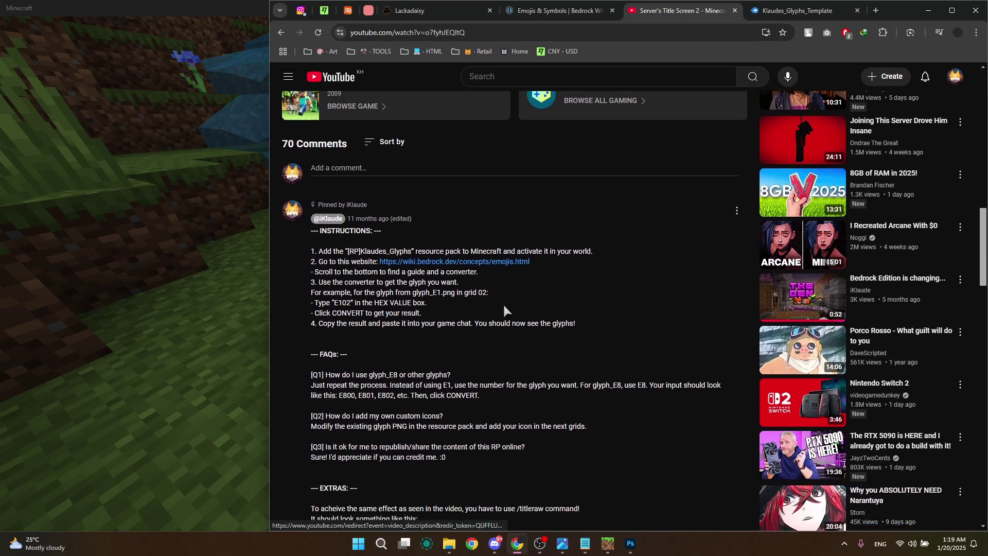
scroll(504, 310, "down", 4)
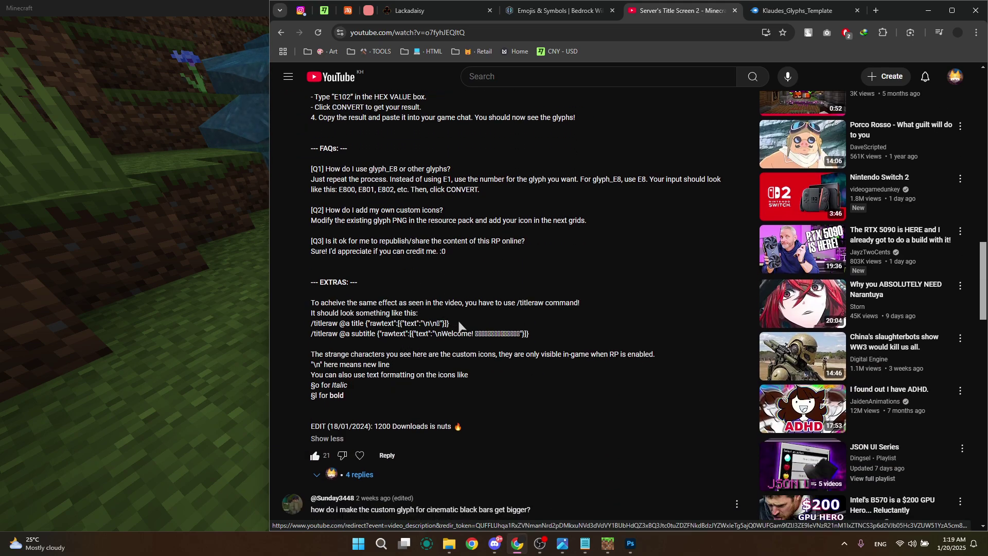
left_click_drag(458, 325, 309, 329)
key("super+c")
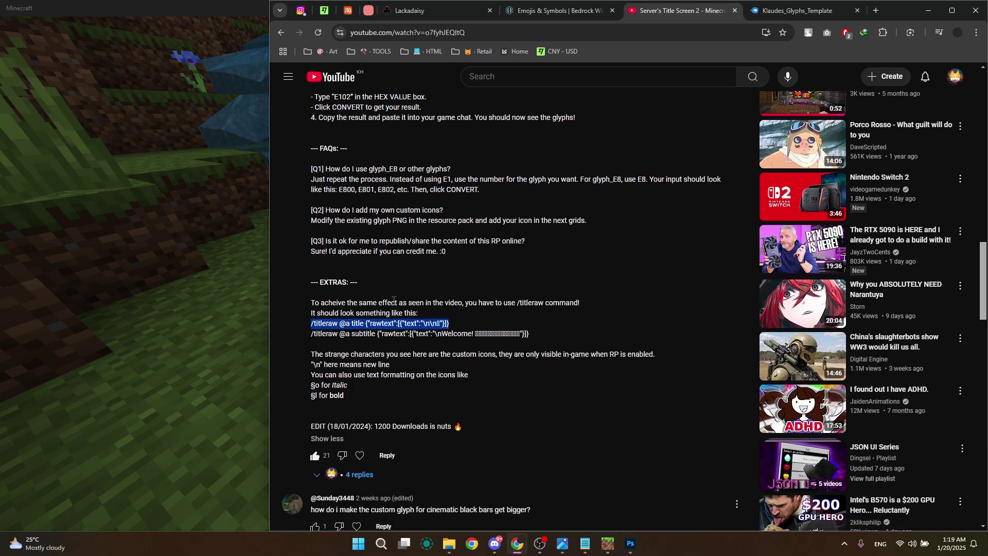
left_click(540, 323)
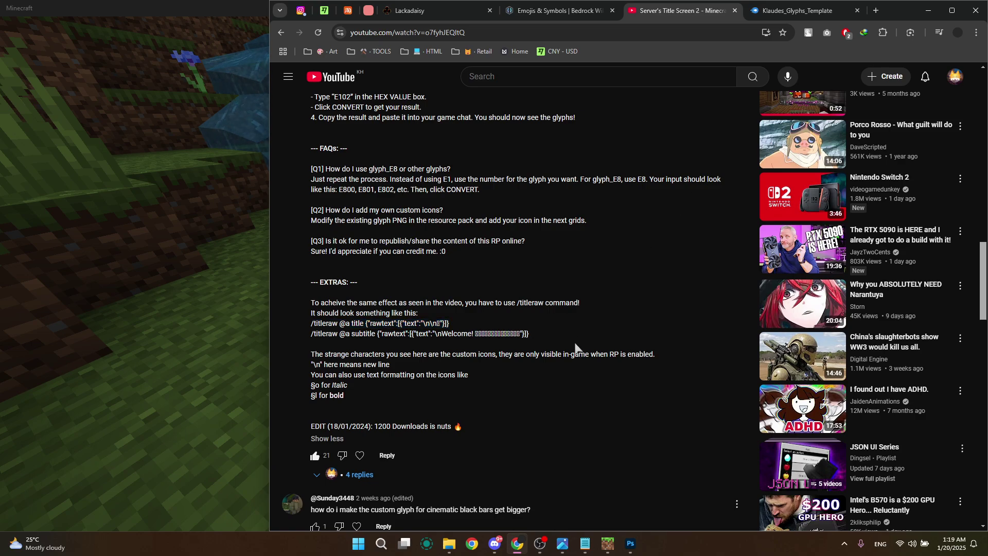
left_click_drag(549, 335, 310, 340)
left_click(929, 10)
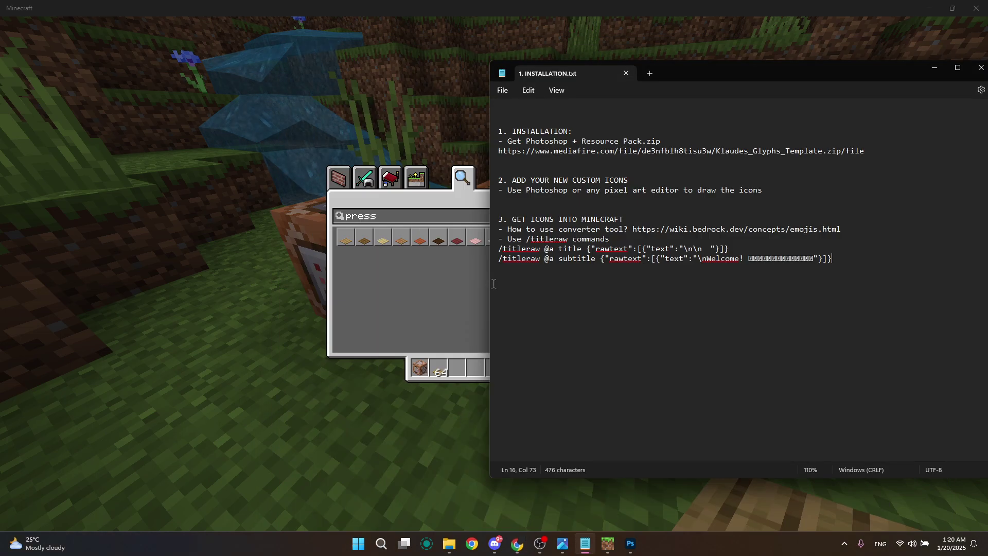
key("alt+Tab")
- Name the command block 'Title' and paste the /titleraw title command with the THE DEN glyph
key("Escape")
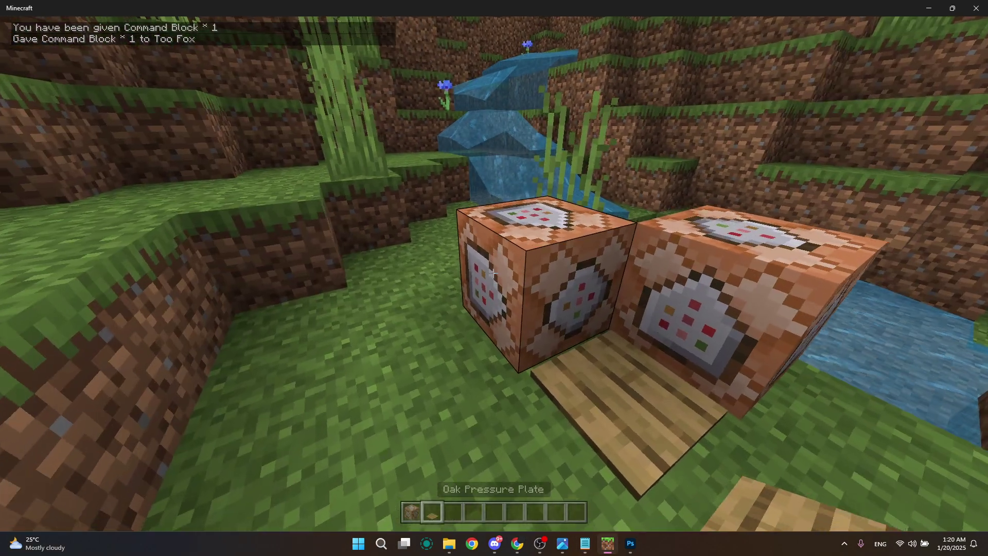
right_click(494, 278)
left_click(403, 95)
type("tITLE")
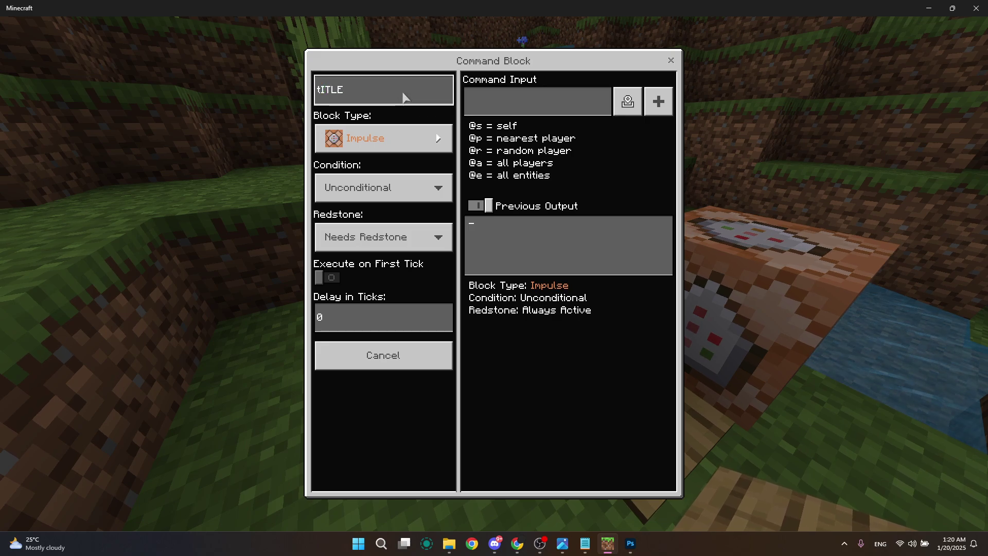
key("BackSpace")
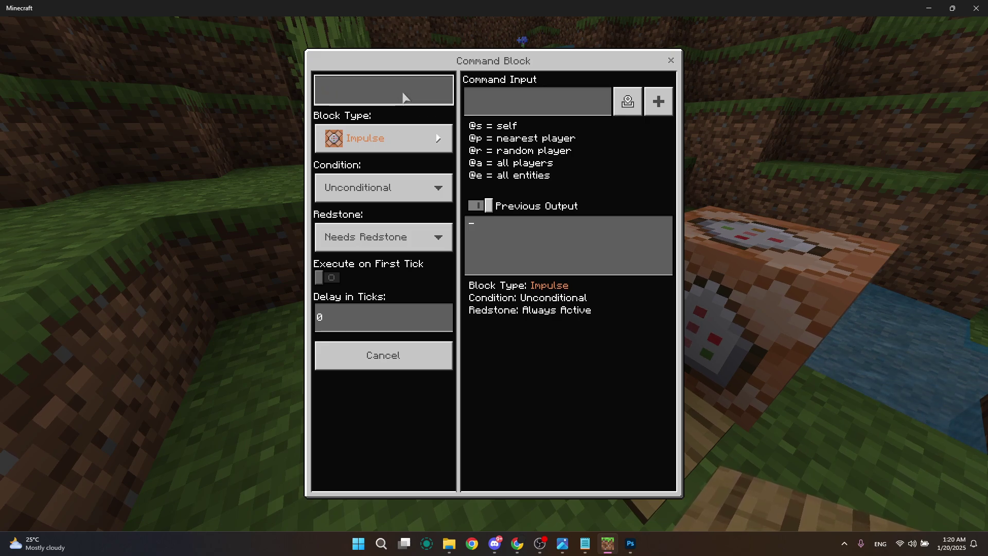
type("Title")
left_click(469, 97)
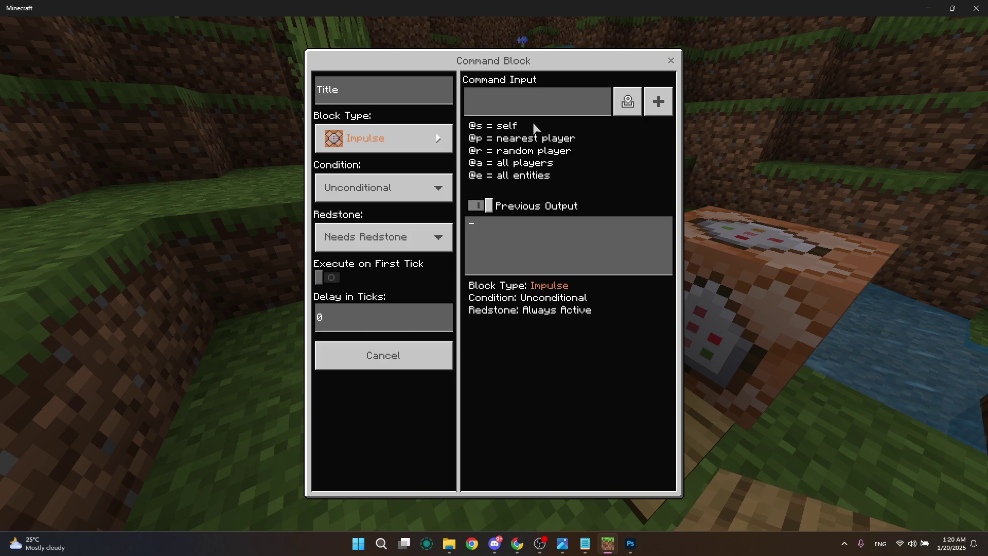
key("super+v")
left_click(558, 227)
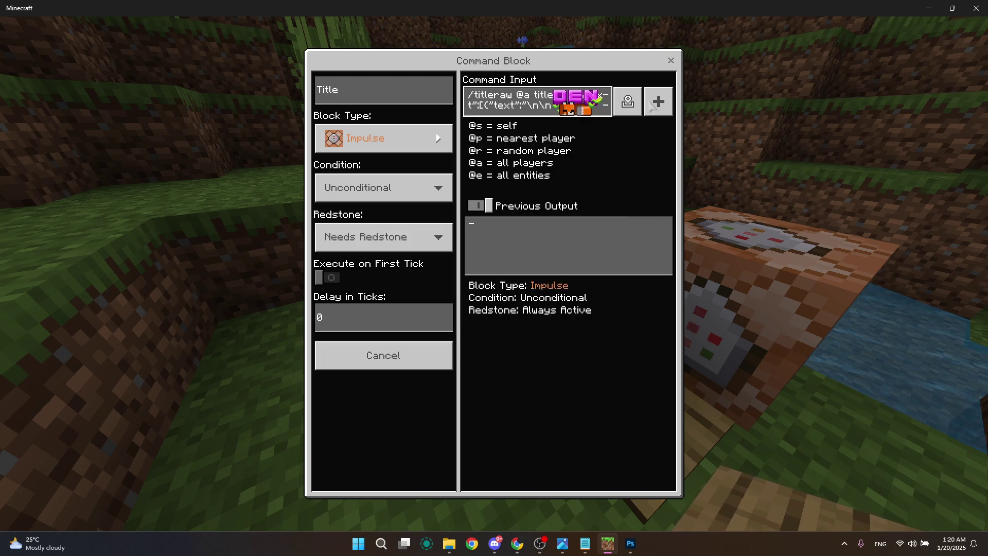
left_click(658, 101)
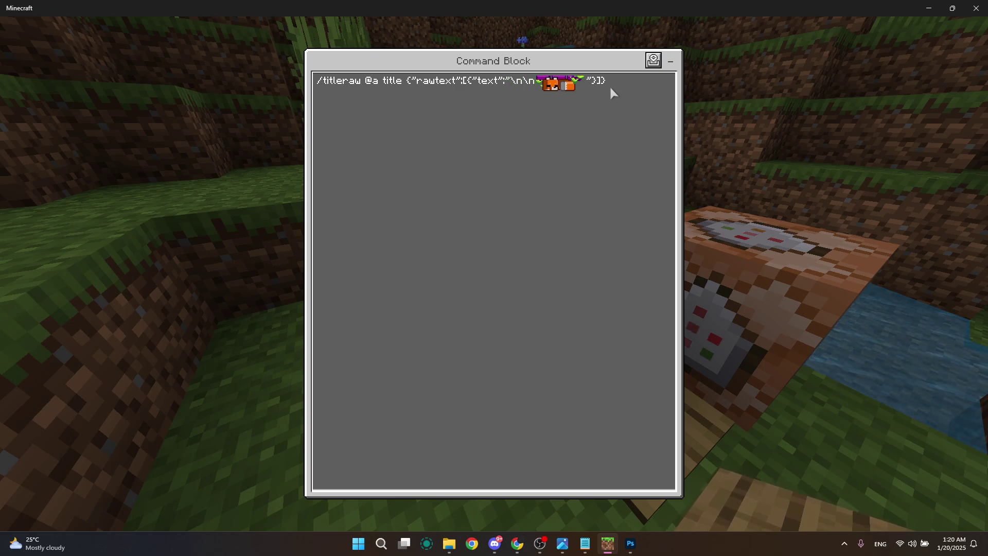
key("Escape")
key("Escape")
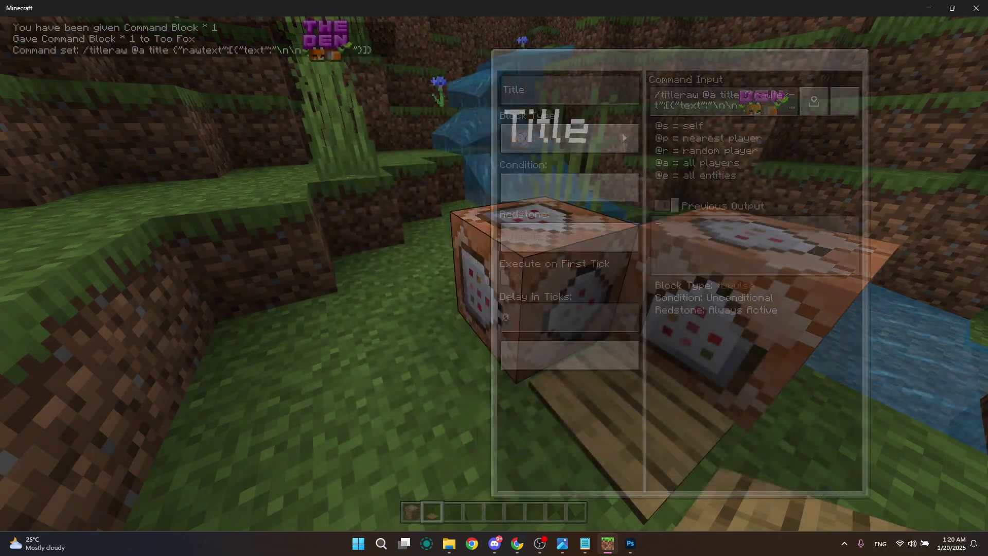
- Paste the /titleraw Welcome! subtitle command with glyphs into the second command block
key("s")
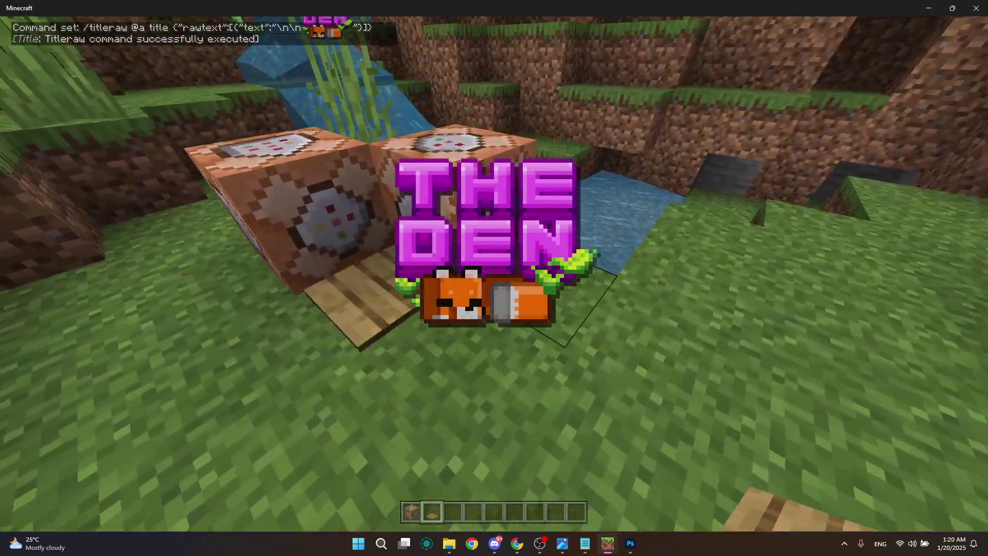
right_click(493, 278)
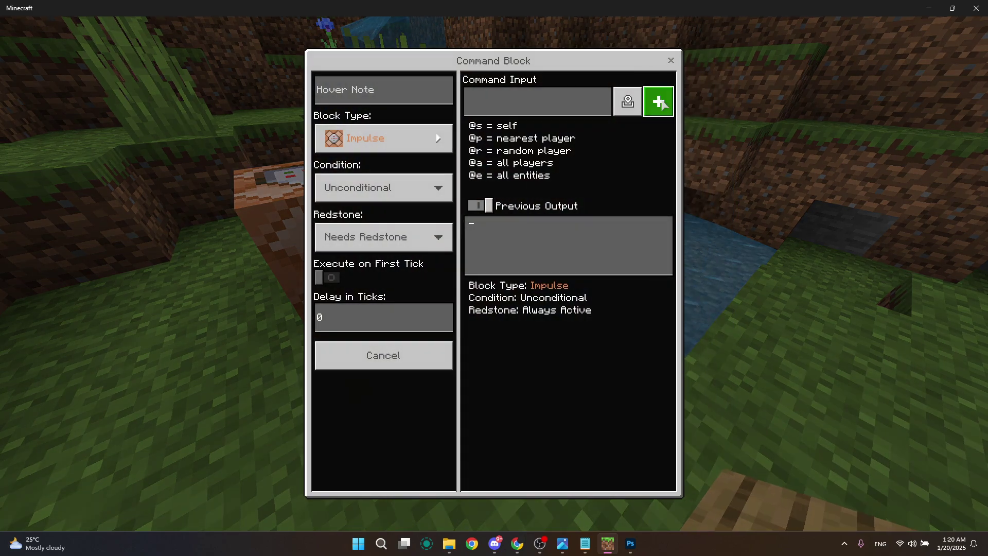
left_click(707, 99)
key("super+v")
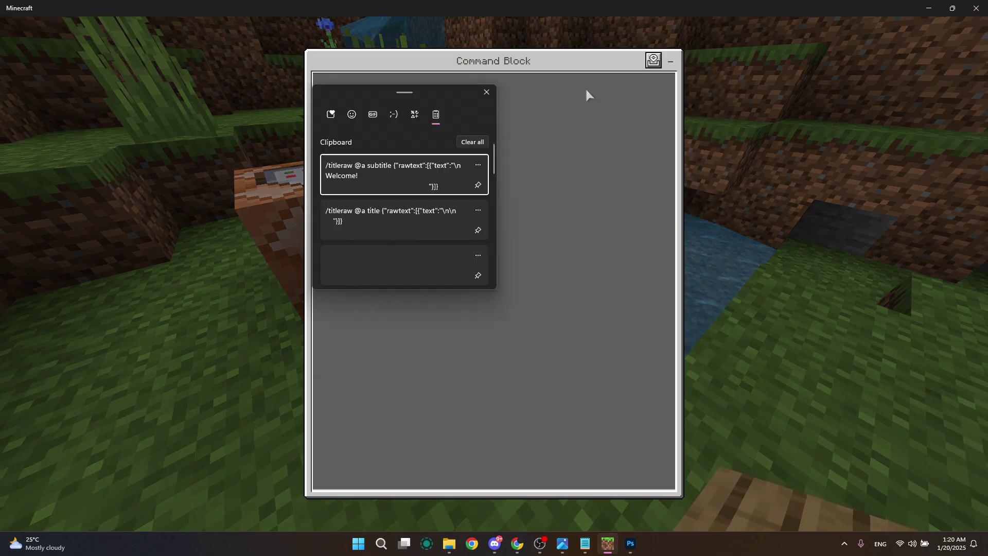
left_click(380, 173)
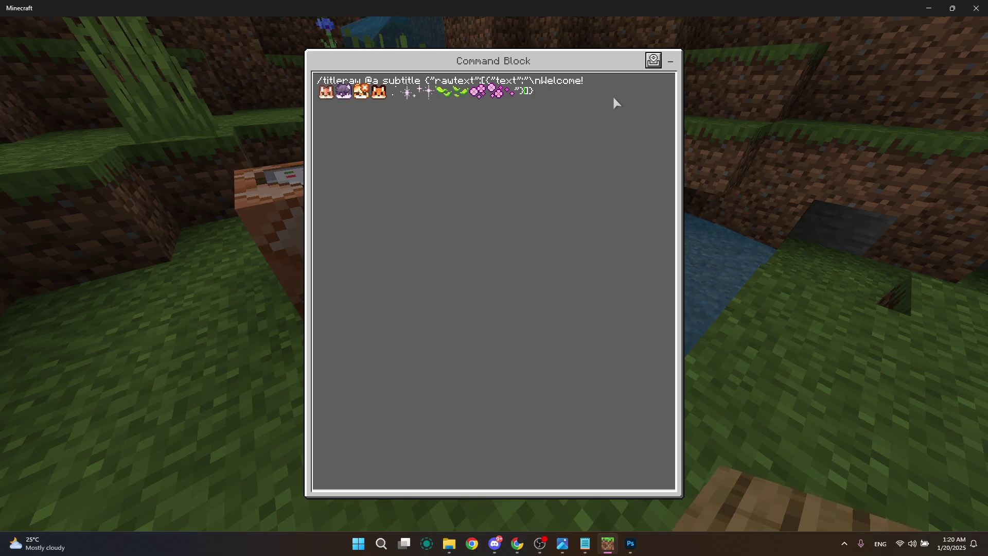
key("Escape")
key("Escape")
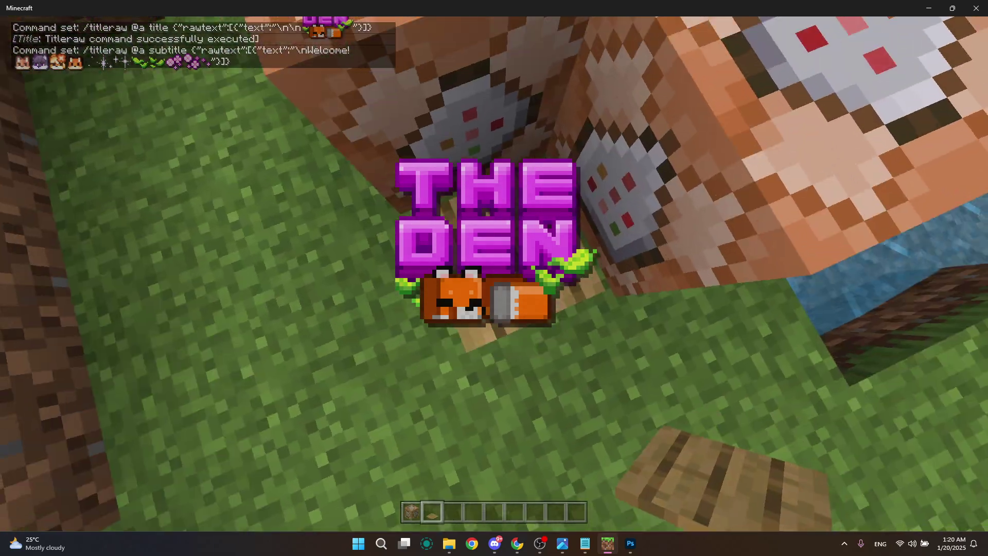
- Trigger the subtitle, then reopen the block to review its full command
scroll(494, 278, "down", 2)
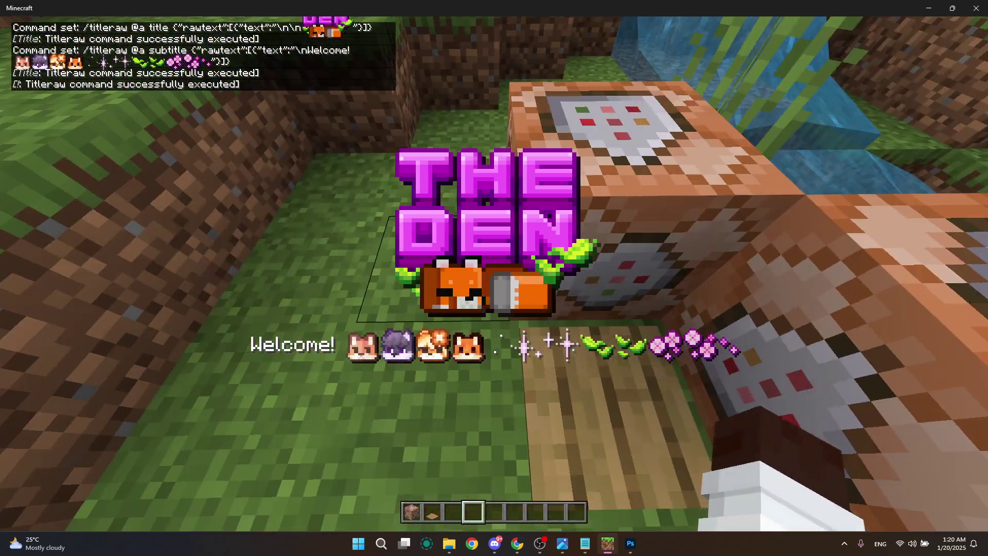
key("s")
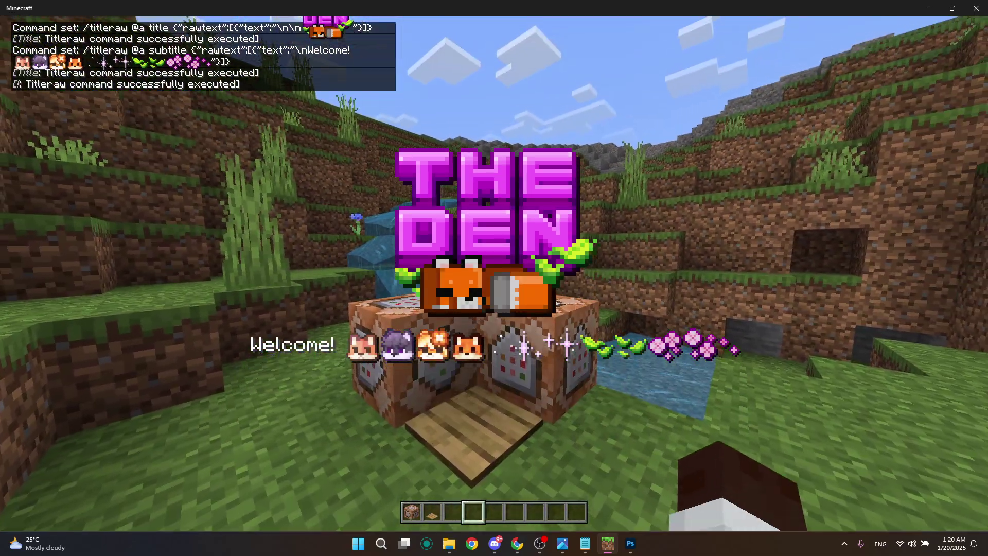
key("w")
right_click(494, 278)
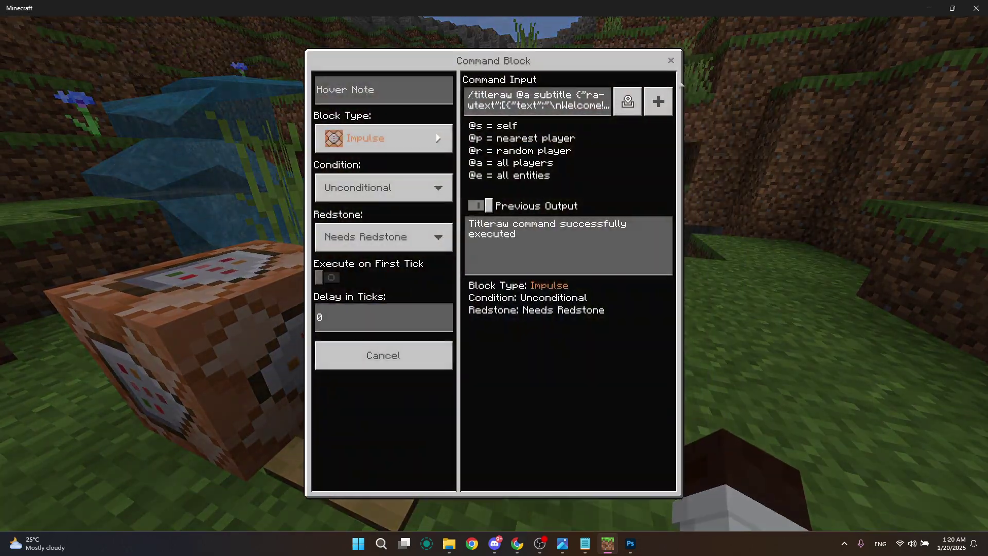
left_click(627, 101)
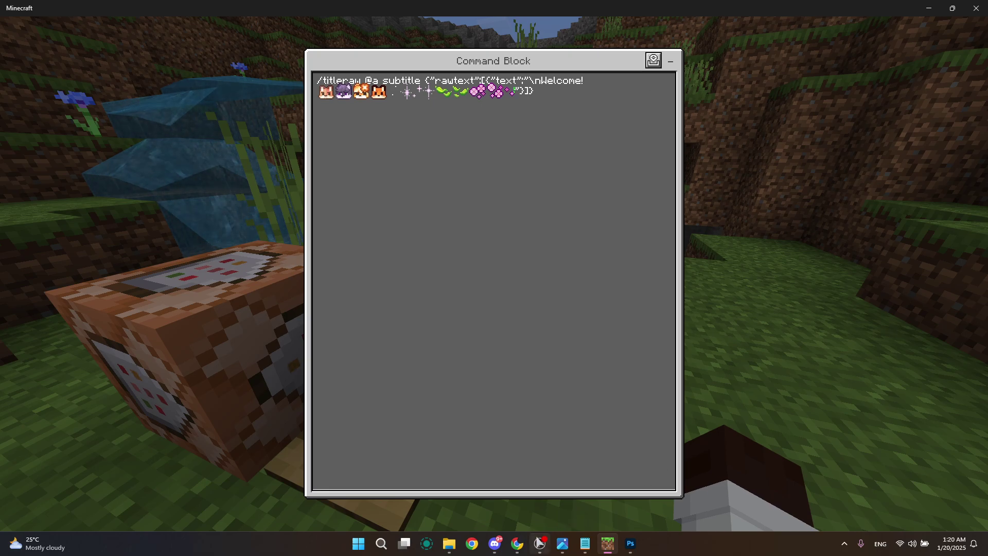
left_click(517, 543)
- Paste the E810 code into the Bedrock Wiki converter and convert it to the arrow symbol
scroll(505, 154, "up", 2)
left_click(546, 15)
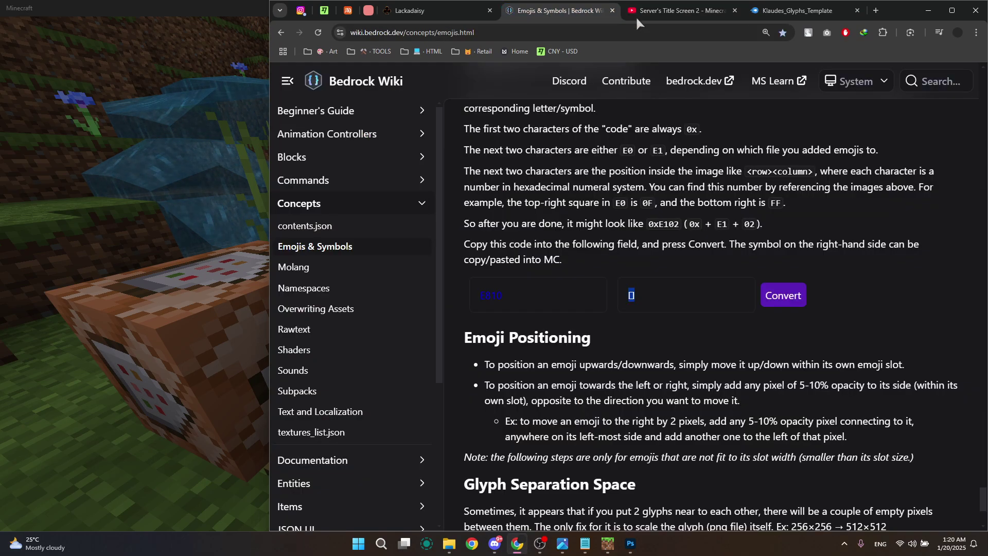
double_click(540, 296)
key("ctrl+v")
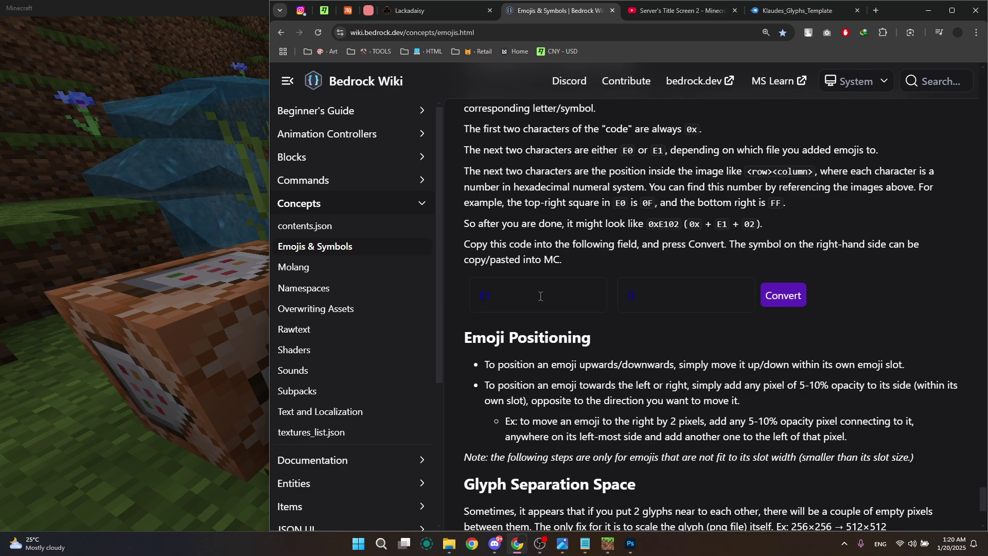
left_click(795, 296)
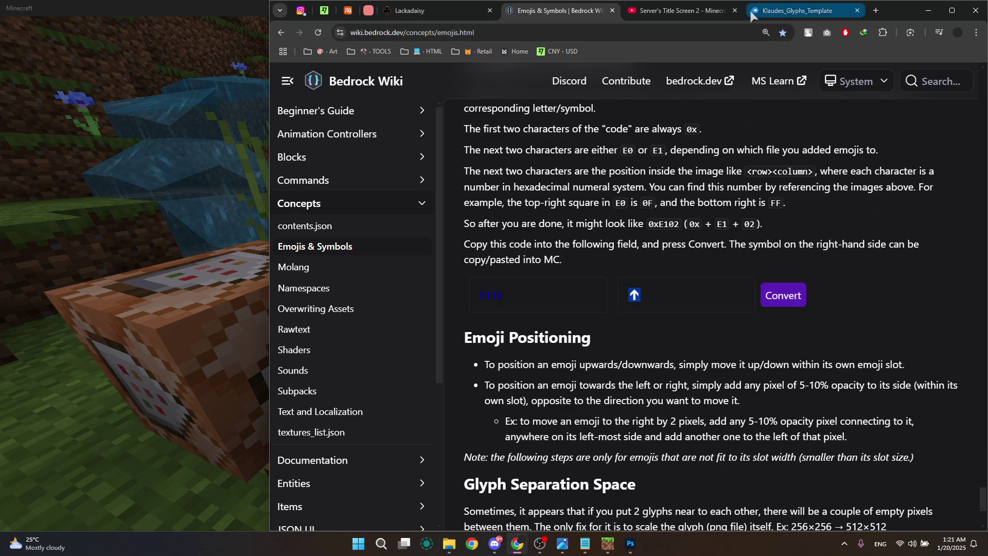
left_click(608, 544)
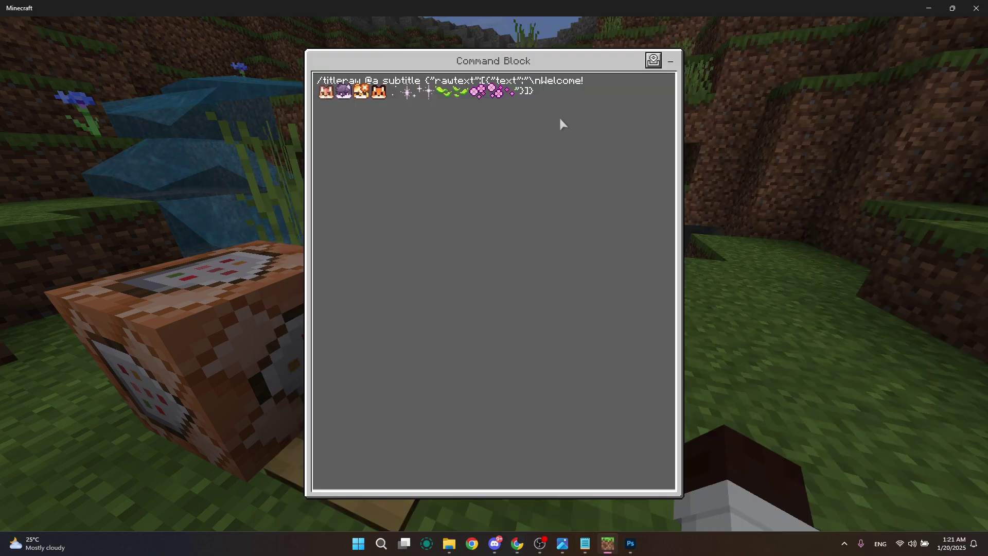
- Paste the red heart glyph just before the closing brackets of the Welcome! subtitle command
left_click(533, 91)
type("♥")
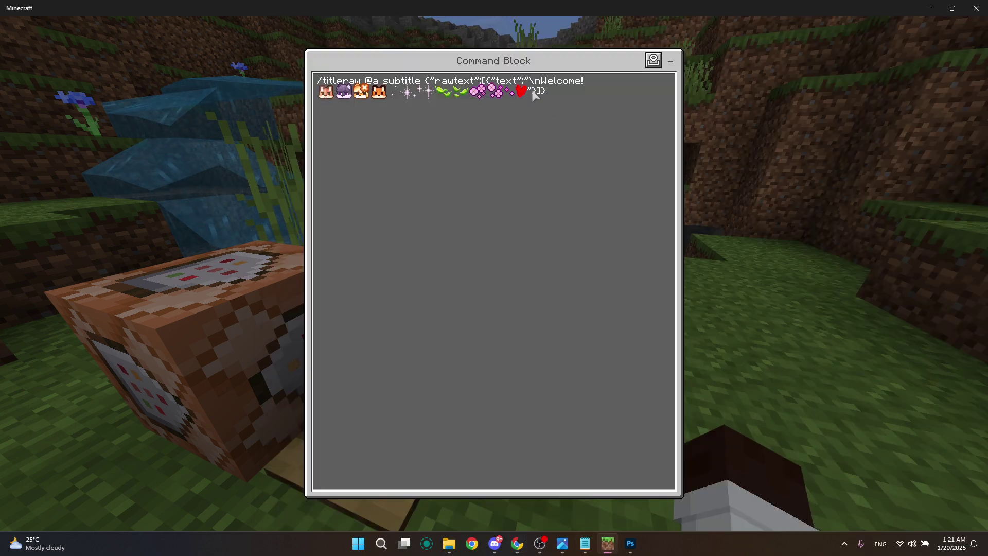
key("Escape")
key("Escape")
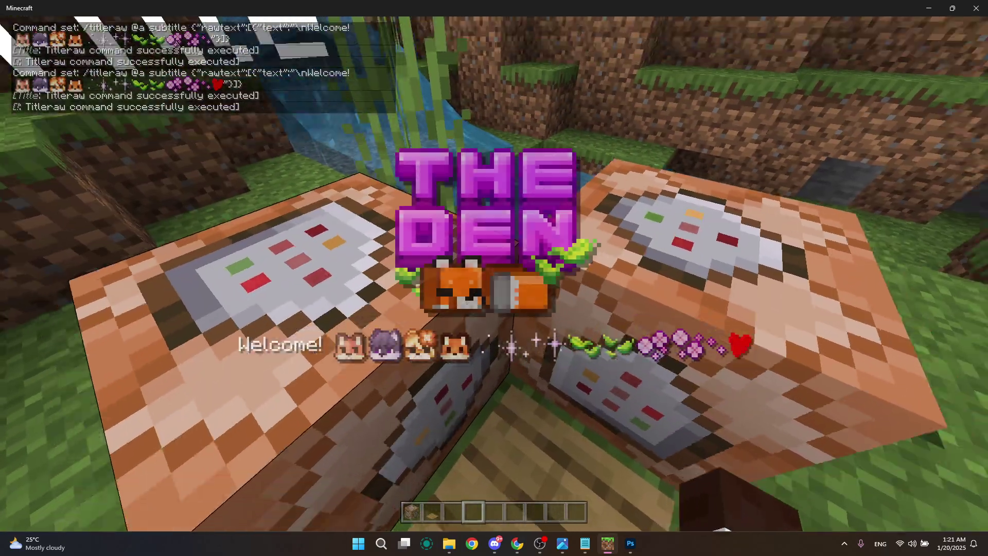
- Walk around the command blocks to view Welcome!, the icons and the heart beneath THE DEN
key("w")
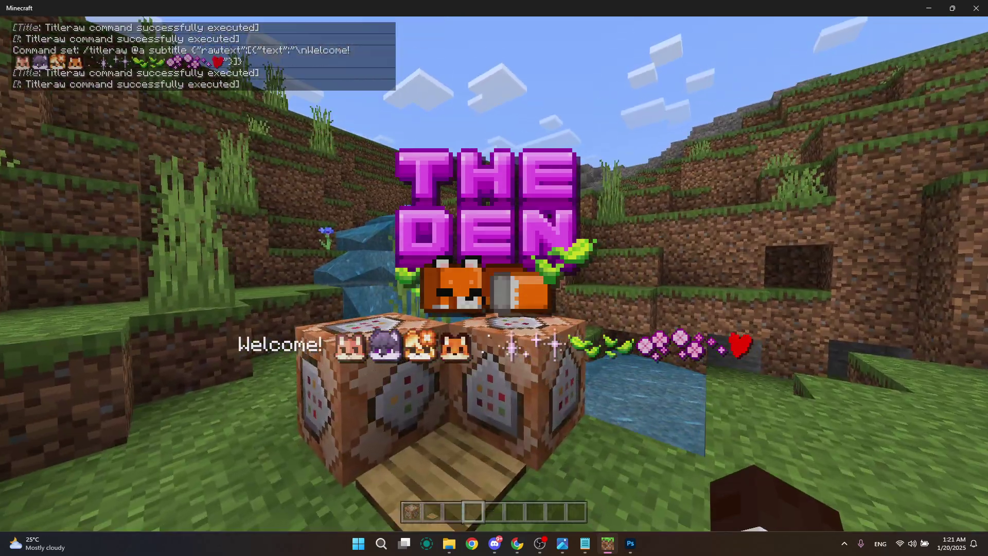
key("s")
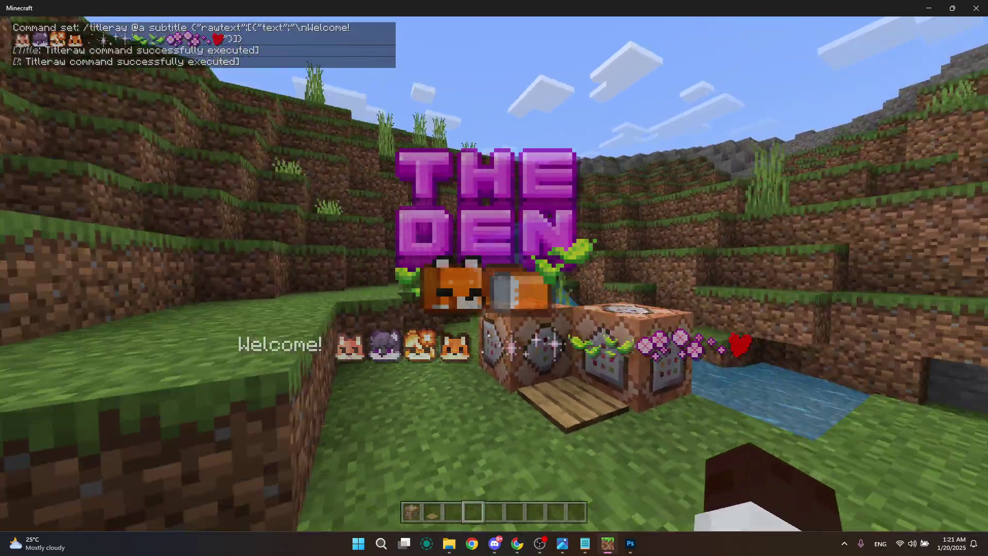
key("s")
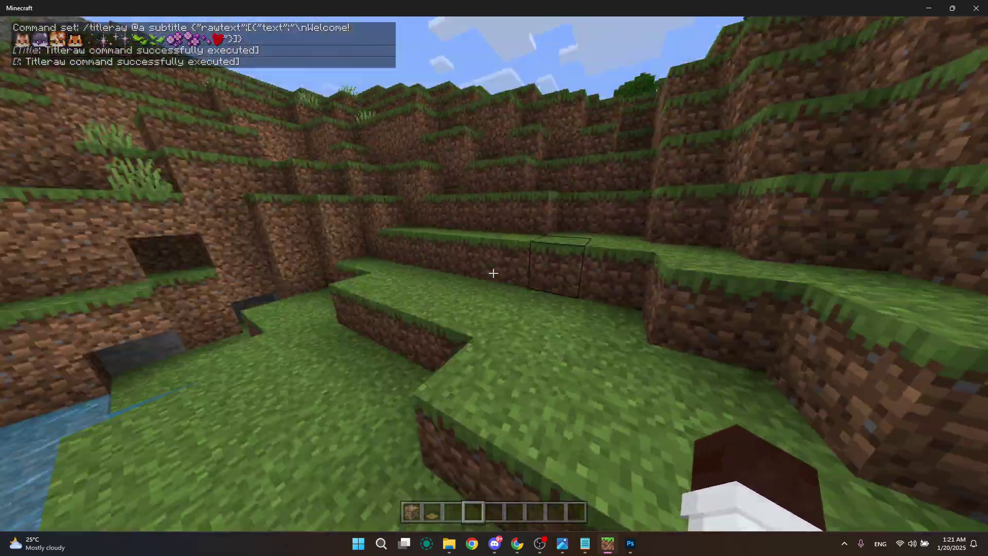
key("w")
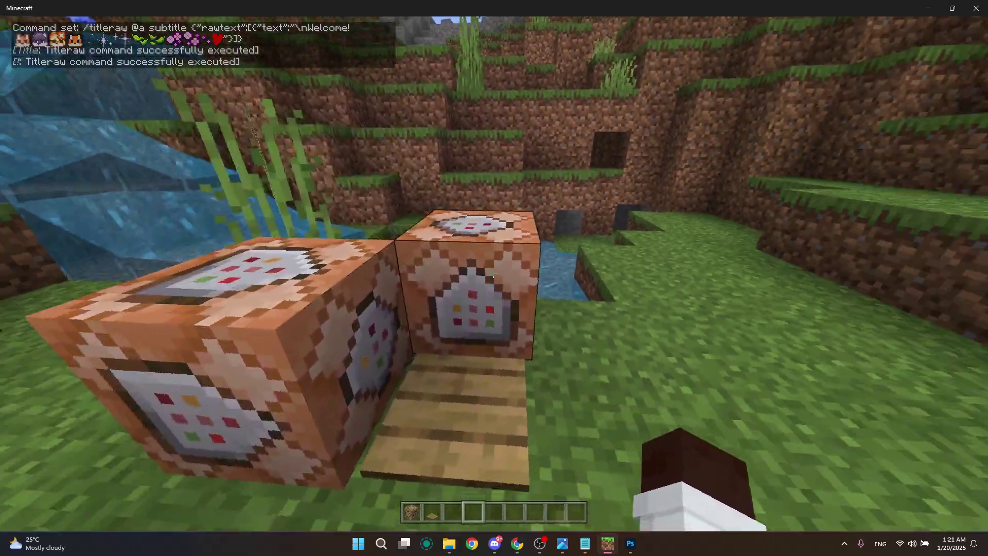
key("w")
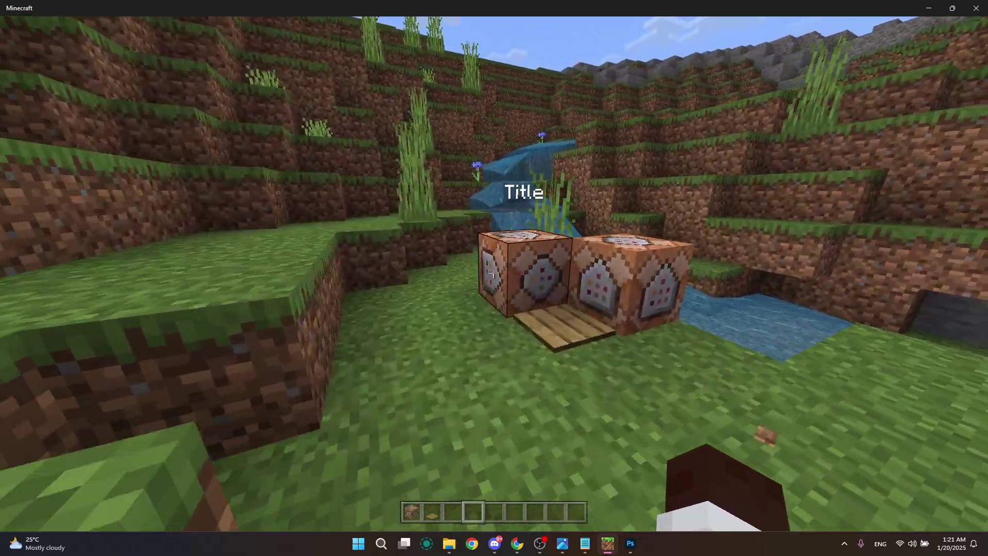